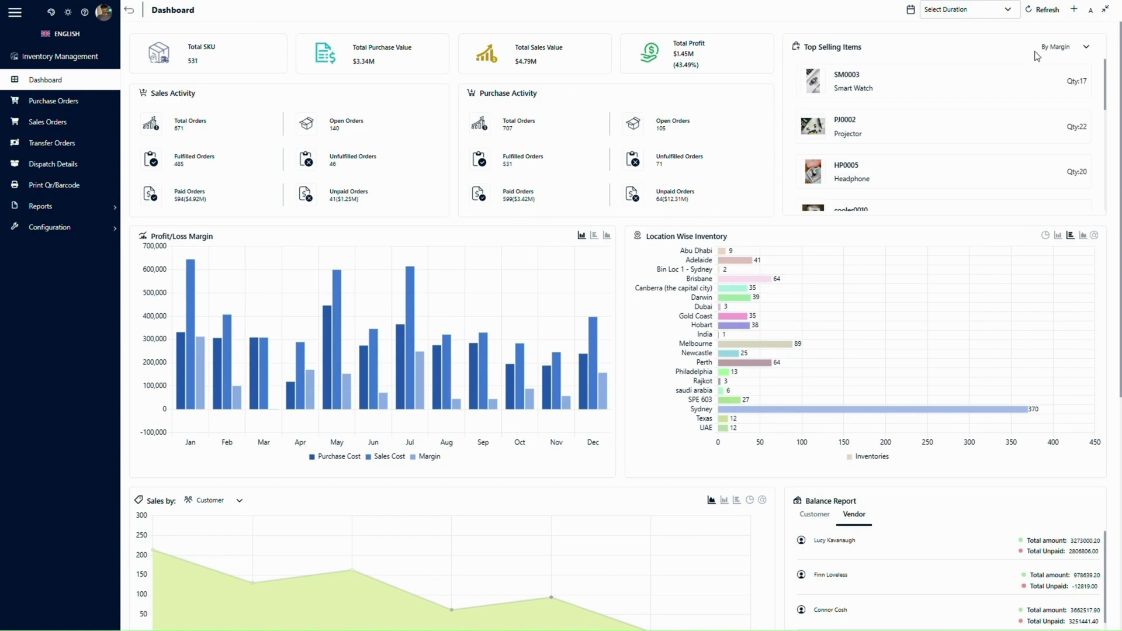
Rank the Top Selling Items on the dashboard by quantity.
{"action": "left_click", "coordinate": [1062, 50]}
{"action": "left_click", "coordinate": [1066, 69]}
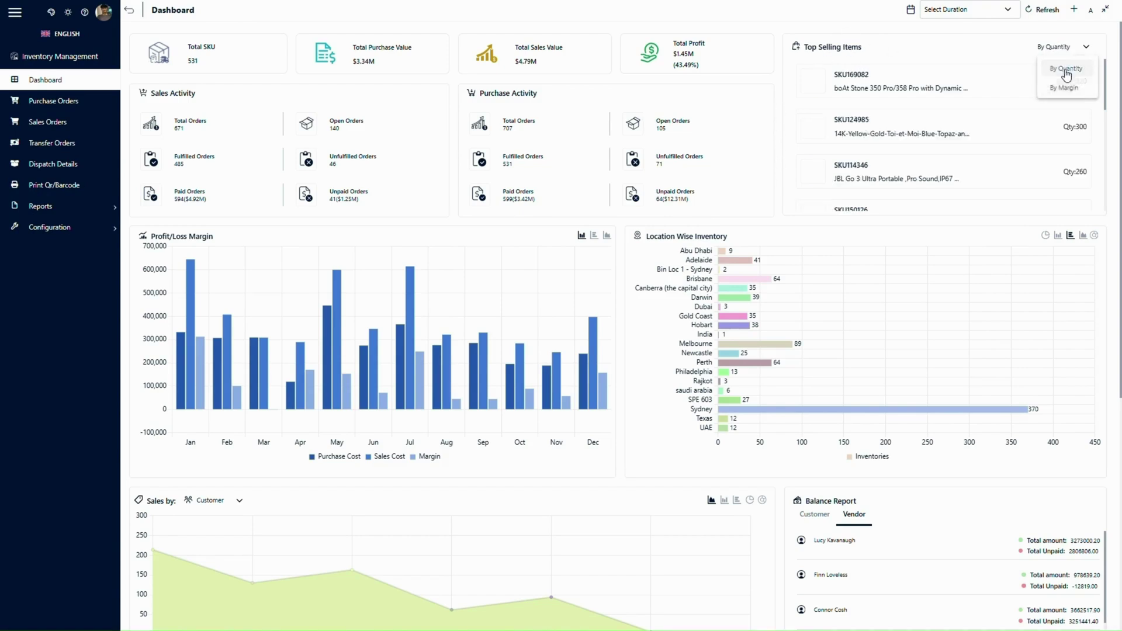
View the grouping options of the Sales by chart and compare the customer and vendor balances in the Balance Report.
{"action": "scroll", "coordinate": [282, 230], "scroll_direction": "down", "scroll_amount": 1}
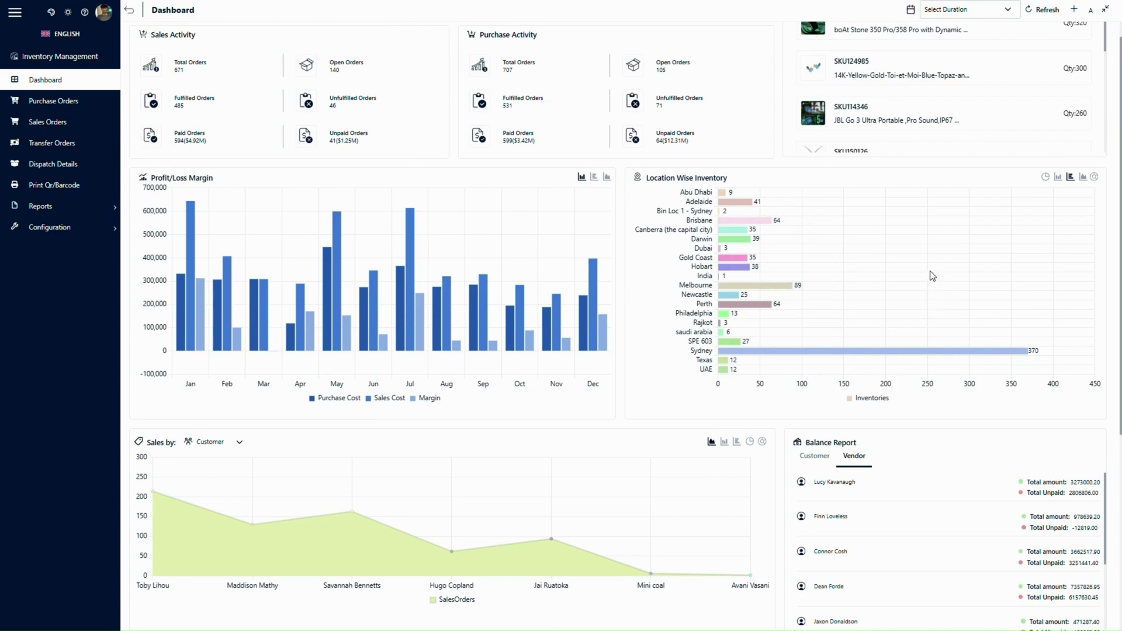
{"action": "scroll", "coordinate": [385, 456], "scroll_direction": "down", "scroll_amount": 4}
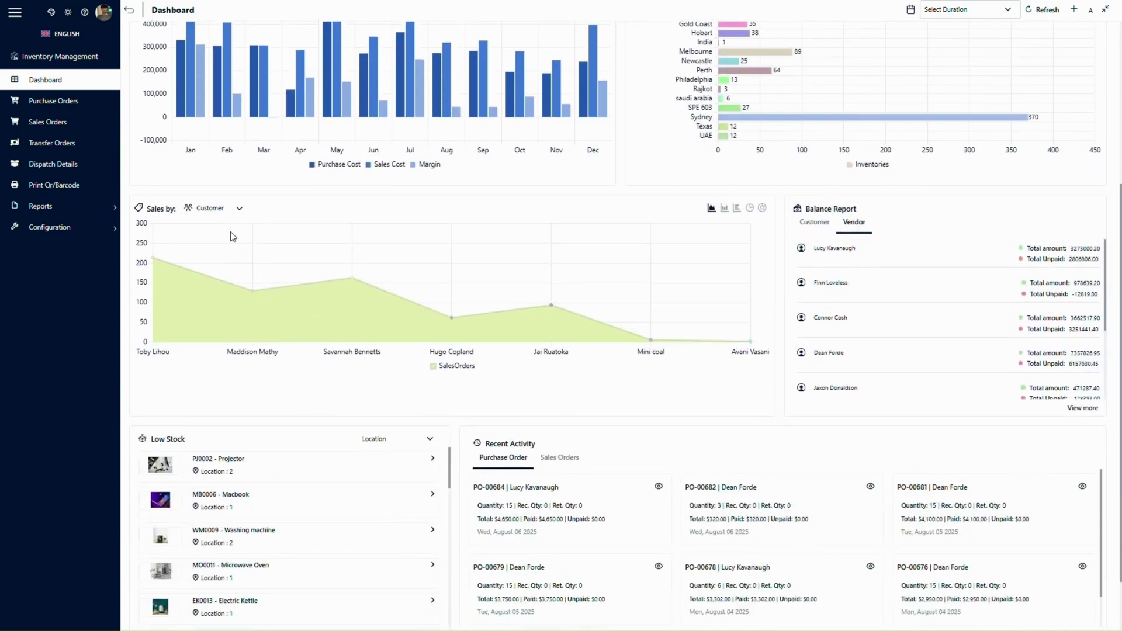
{"action": "left_click", "coordinate": [238, 209]}
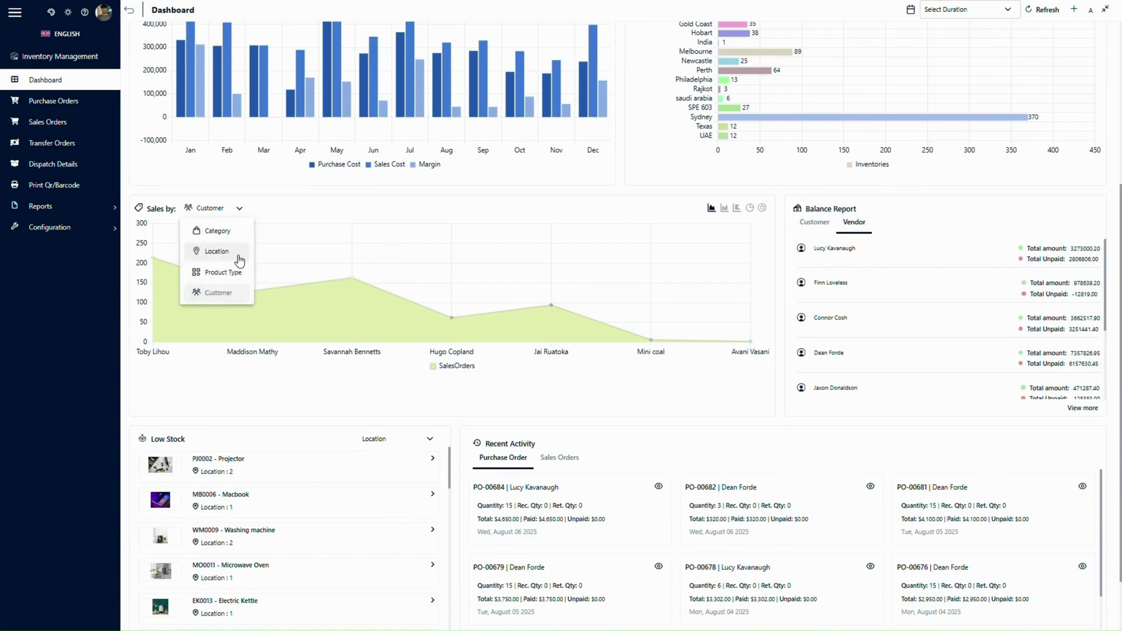
{"action": "left_click", "coordinate": [531, 370]}
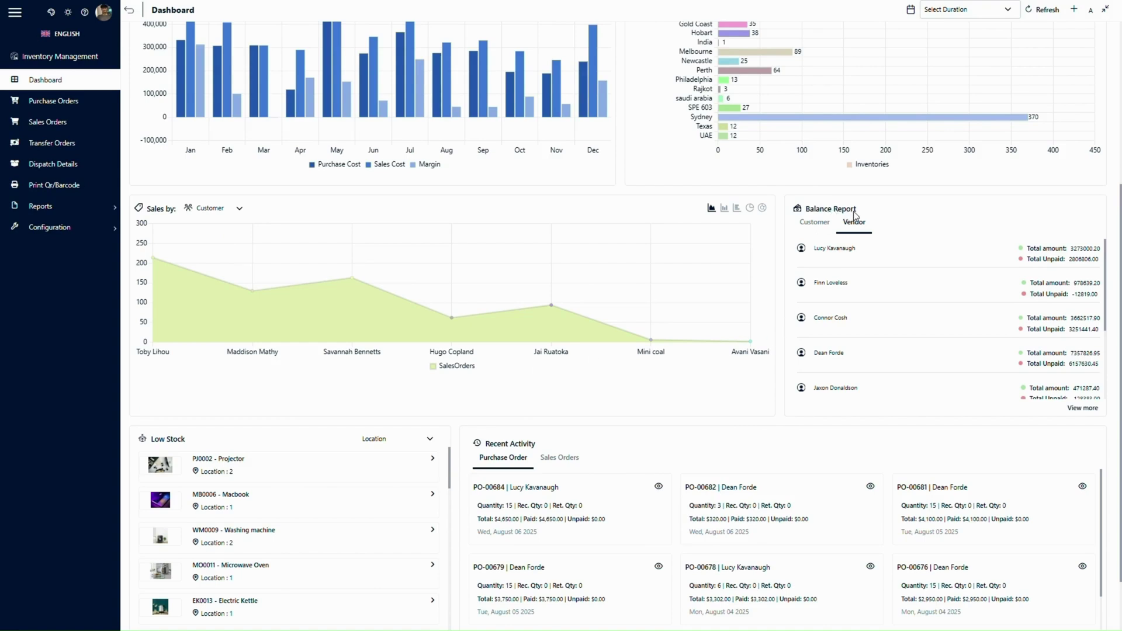
{"action": "left_click", "coordinate": [812, 225]}
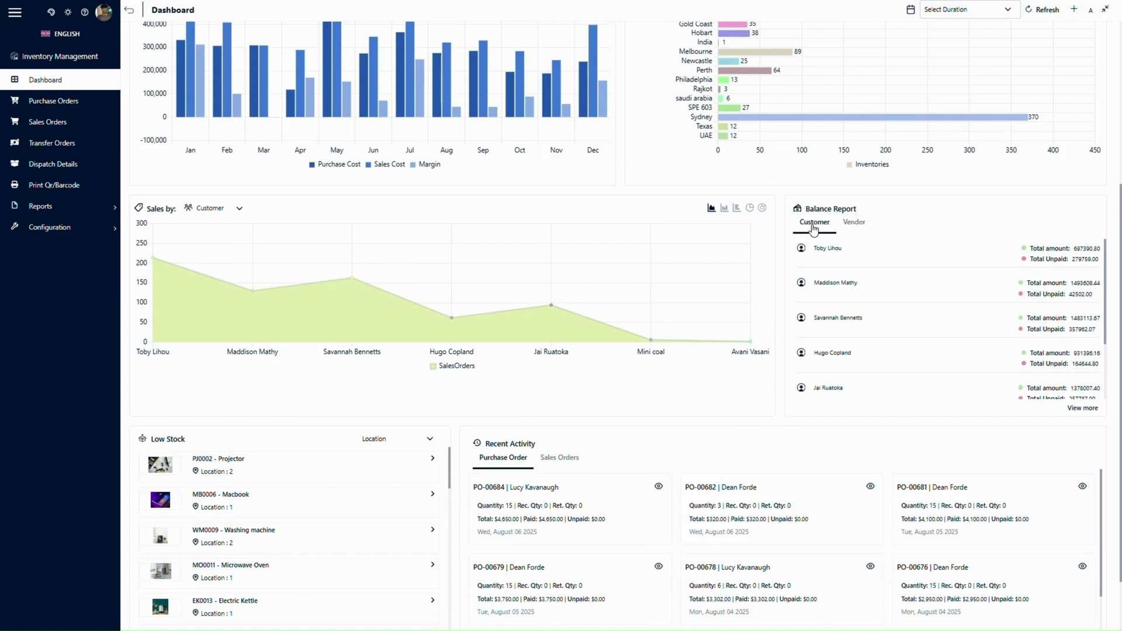
{"action": "left_click", "coordinate": [855, 223]}
{"action": "scroll", "coordinate": [467, 292], "scroll_direction": "down", "scroll_amount": 1}
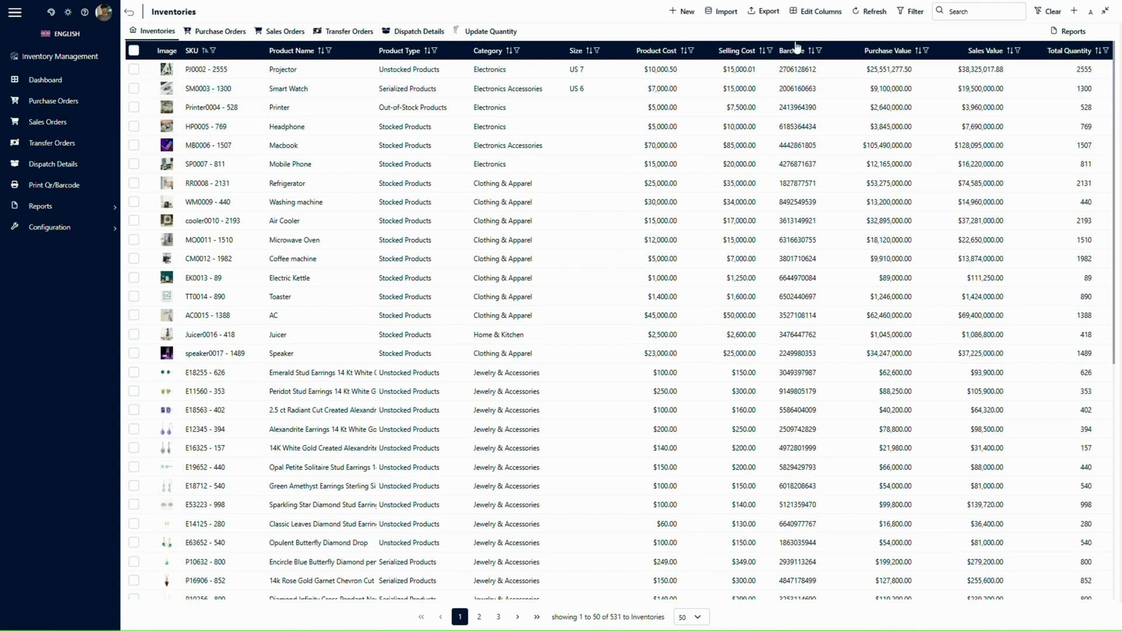
Review the inventory list's column selection and the product CSV import dialog, leaving both without changes.
{"action": "left_click", "coordinate": [816, 12]}
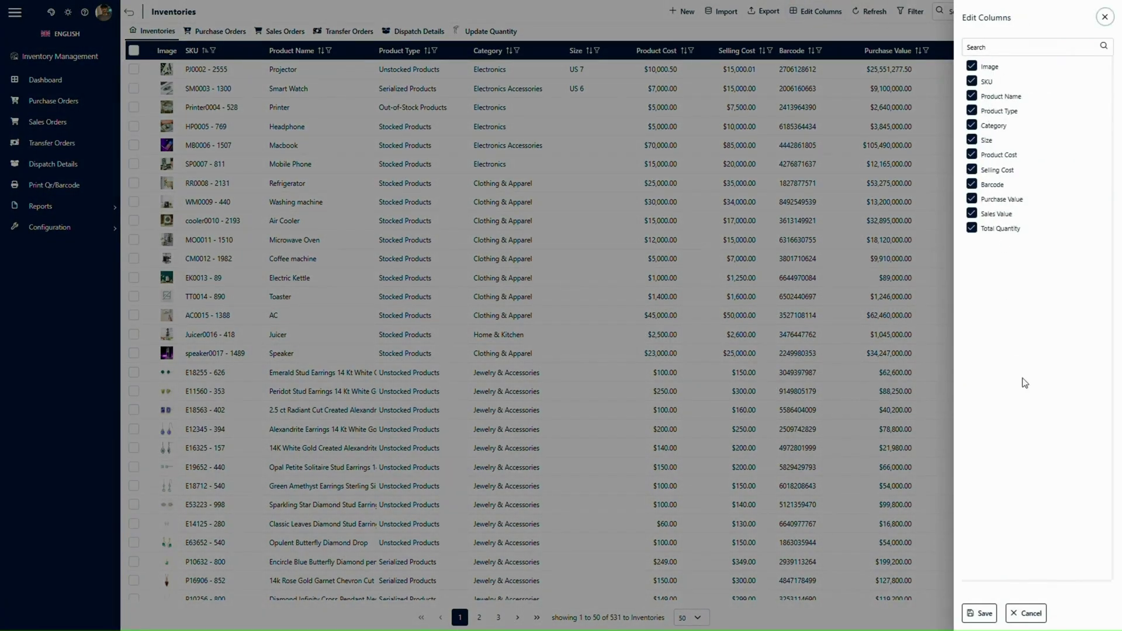
{"action": "left_click", "coordinate": [1105, 17]}
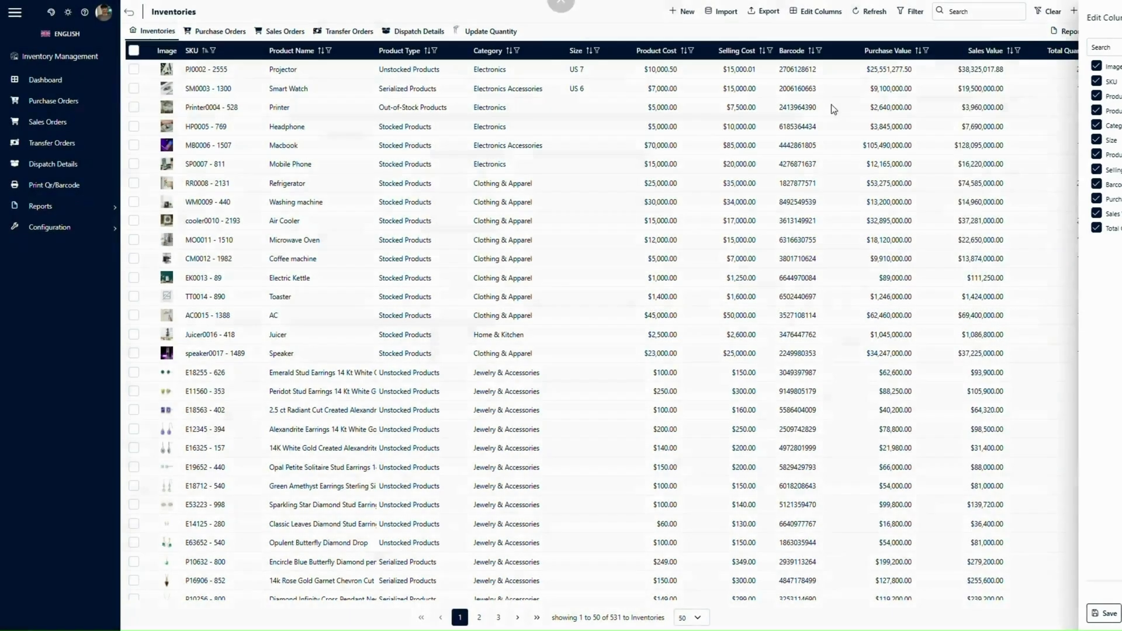
{"action": "left_click", "coordinate": [721, 11]}
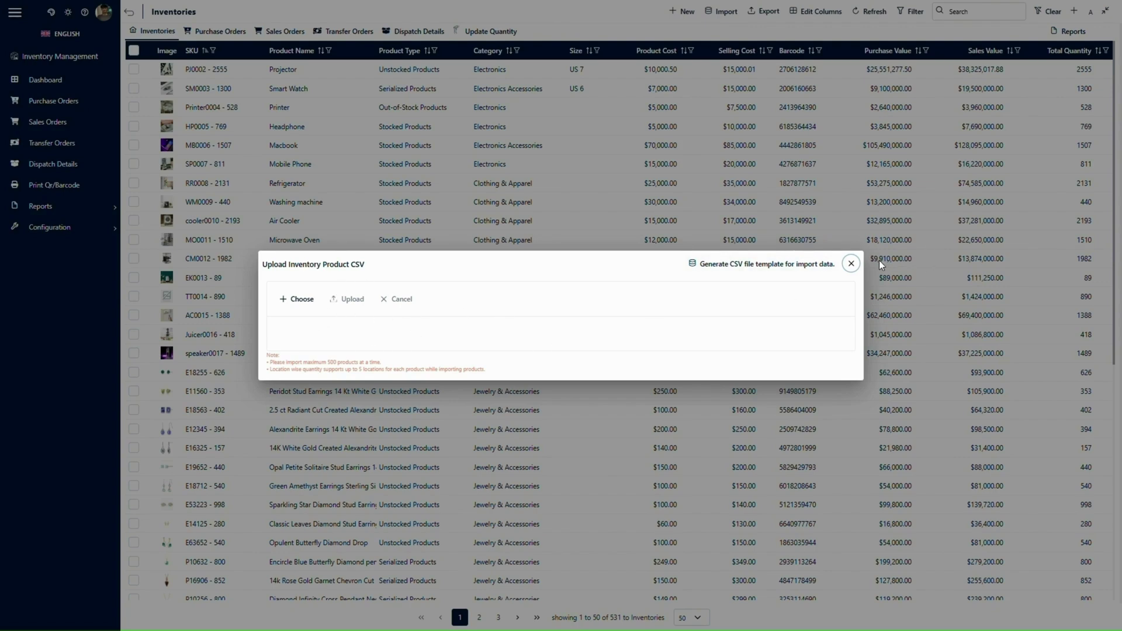
{"action": "left_click", "coordinate": [851, 264]}
Look over the export formats and the available filters for the inventory list without applying any.
{"action": "left_click", "coordinate": [766, 11]}
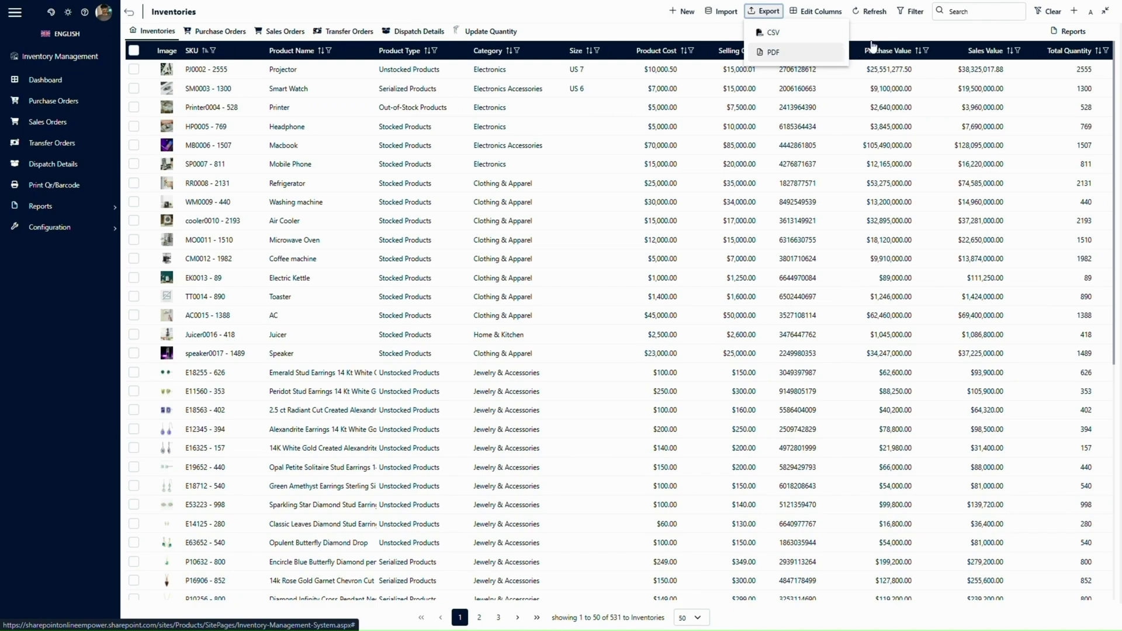
{"action": "left_click", "coordinate": [912, 13]}
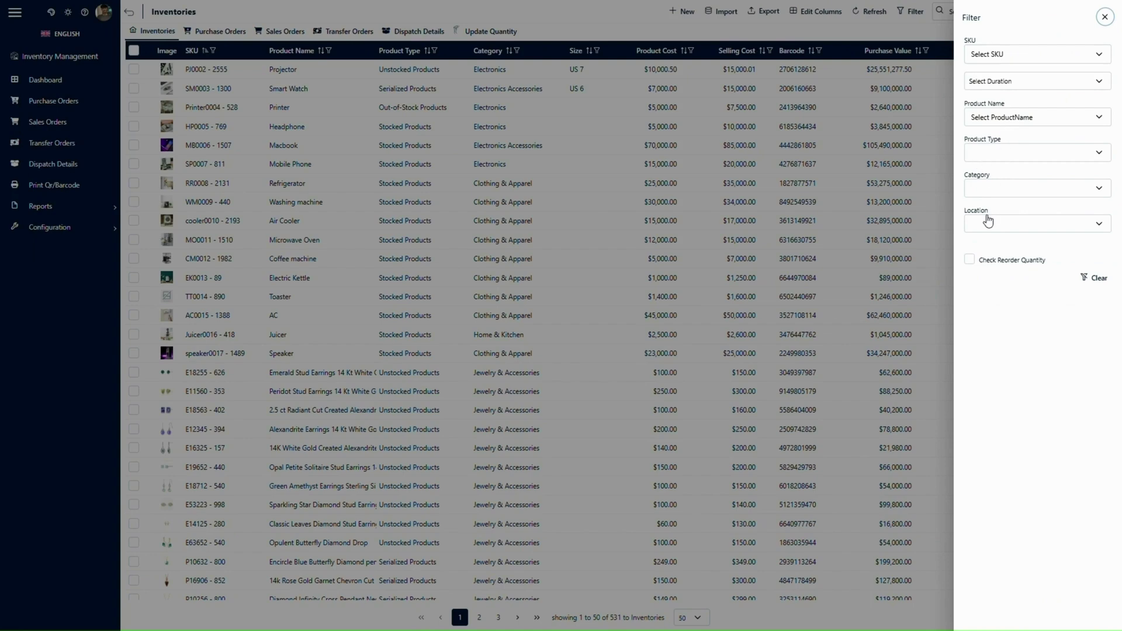
{"action": "left_click", "coordinate": [1106, 19]}
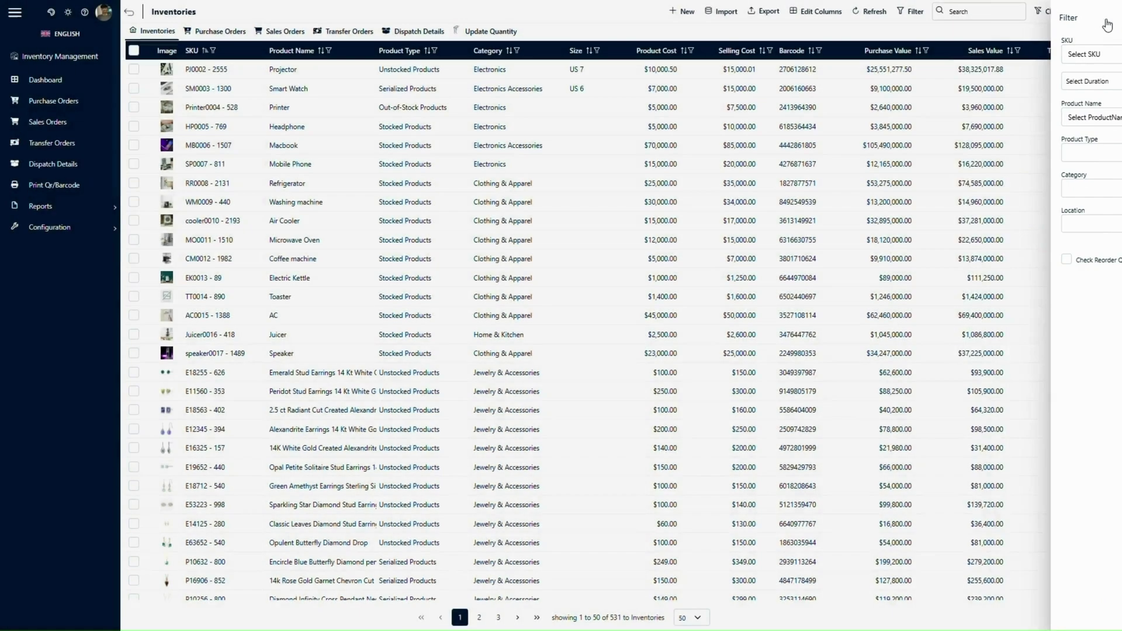
View the blank form for a new inventory product and return to the inventory list.
{"action": "left_click", "coordinate": [683, 13]}
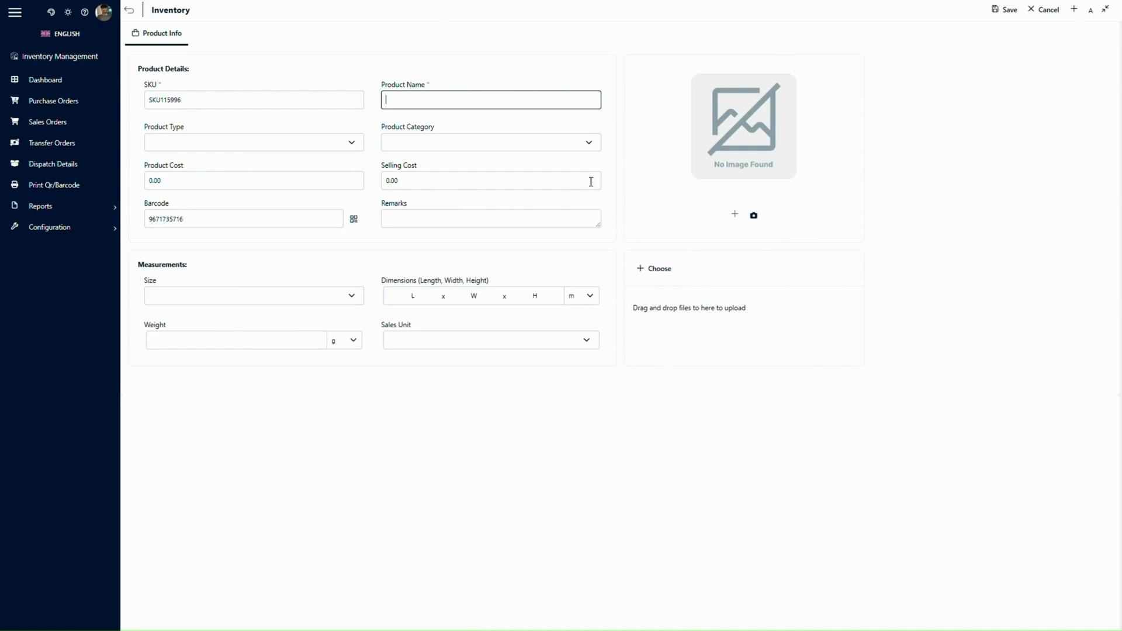
{"action": "left_click", "coordinate": [129, 11]}
Open the Smart Watch product SM0003 and examine its assembly, location-wise quantities and product history.
{"action": "left_click", "coordinate": [207, 93]}
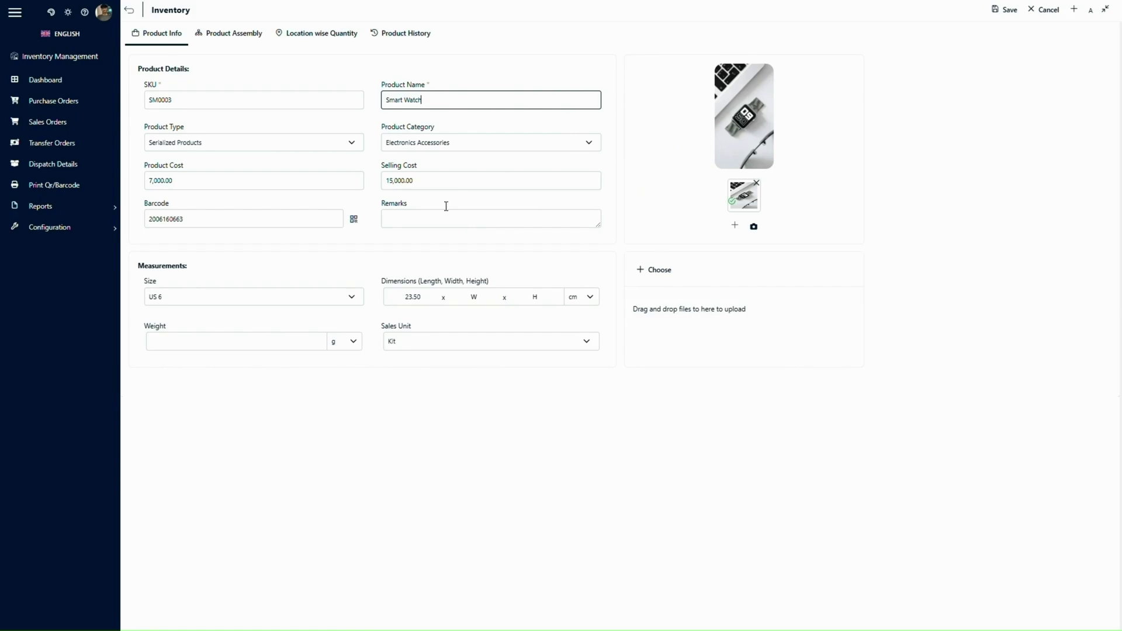
{"action": "left_click", "coordinate": [246, 41]}
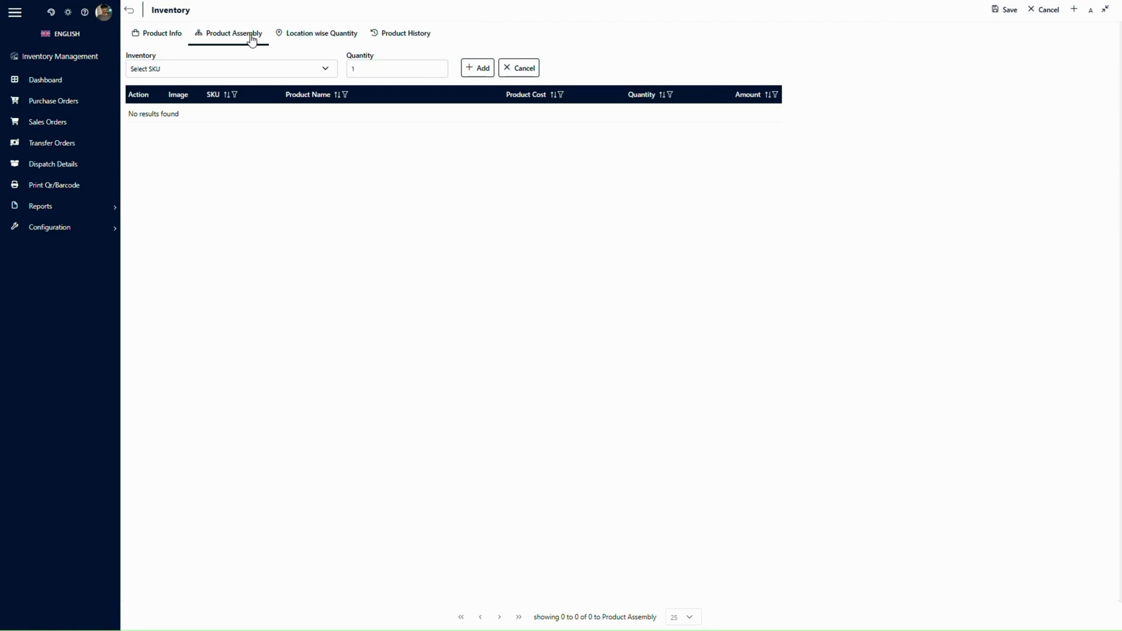
{"action": "left_click", "coordinate": [338, 39]}
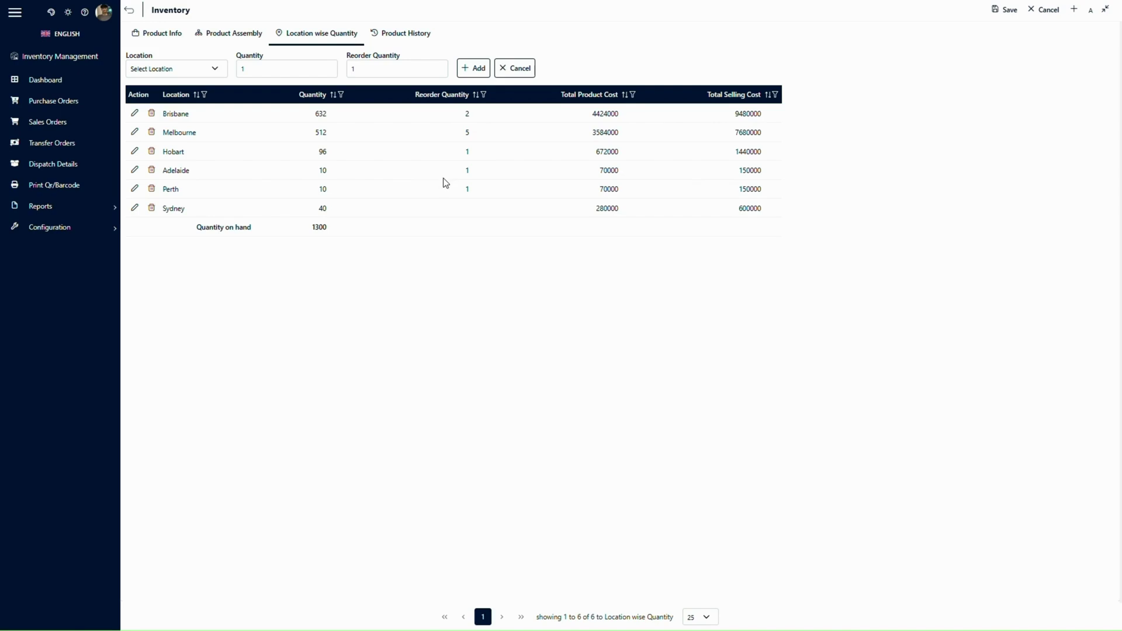
{"action": "left_click", "coordinate": [405, 33]}
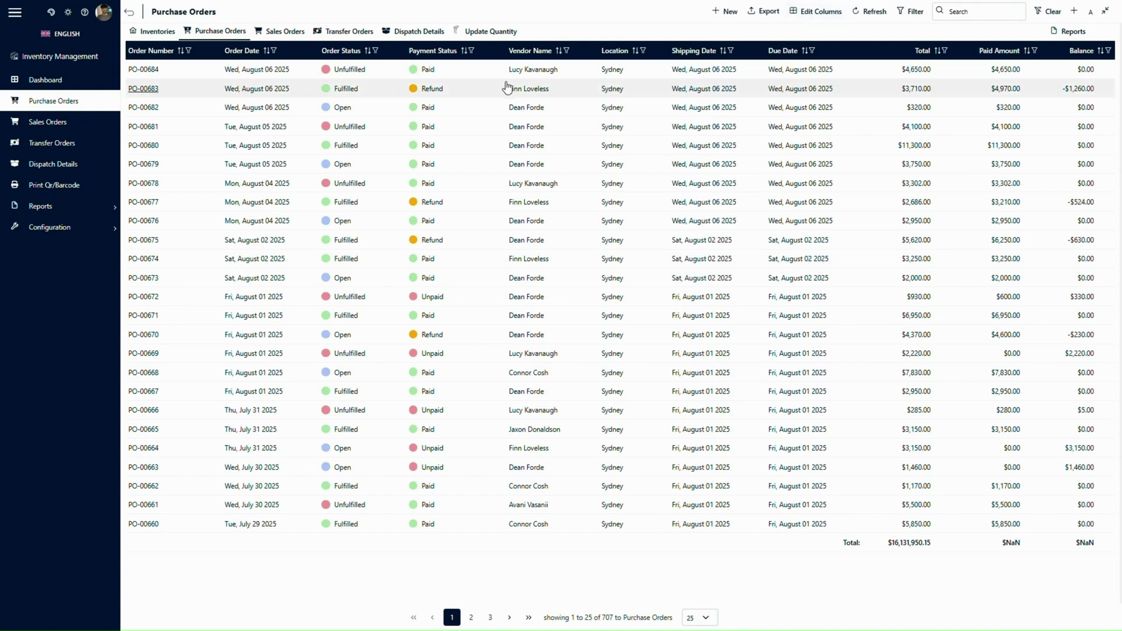
Start a new purchase order and add the In-wheel motor, SKU138781, as its item.
{"action": "left_click", "coordinate": [725, 13]}
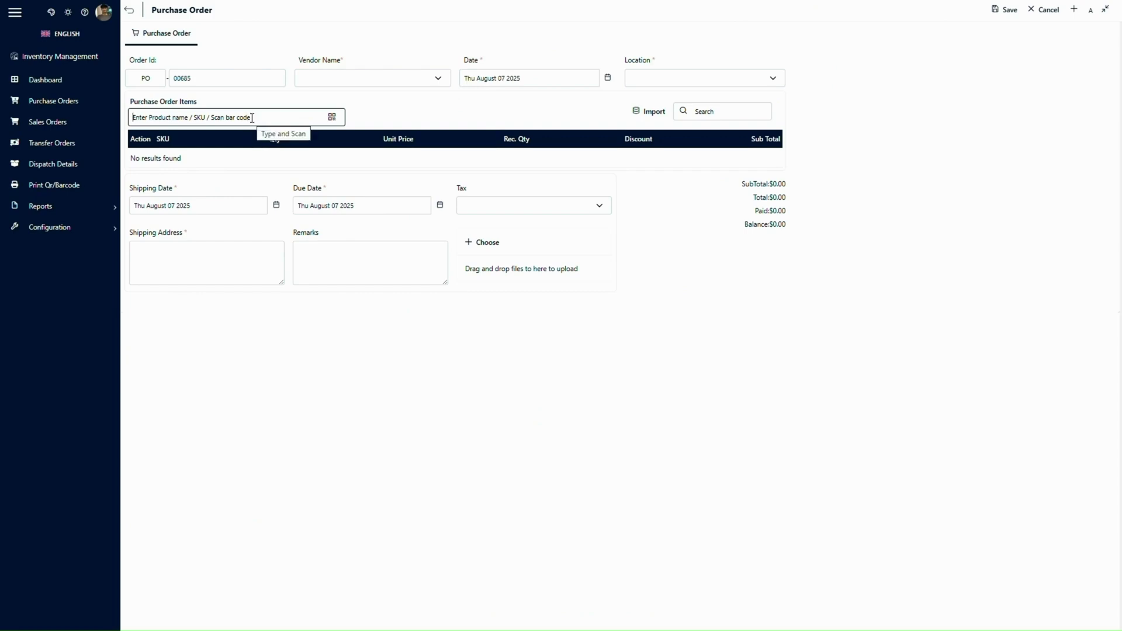
{"action": "type", "text": "i"}
{"action": "left_click", "coordinate": [228, 169]}
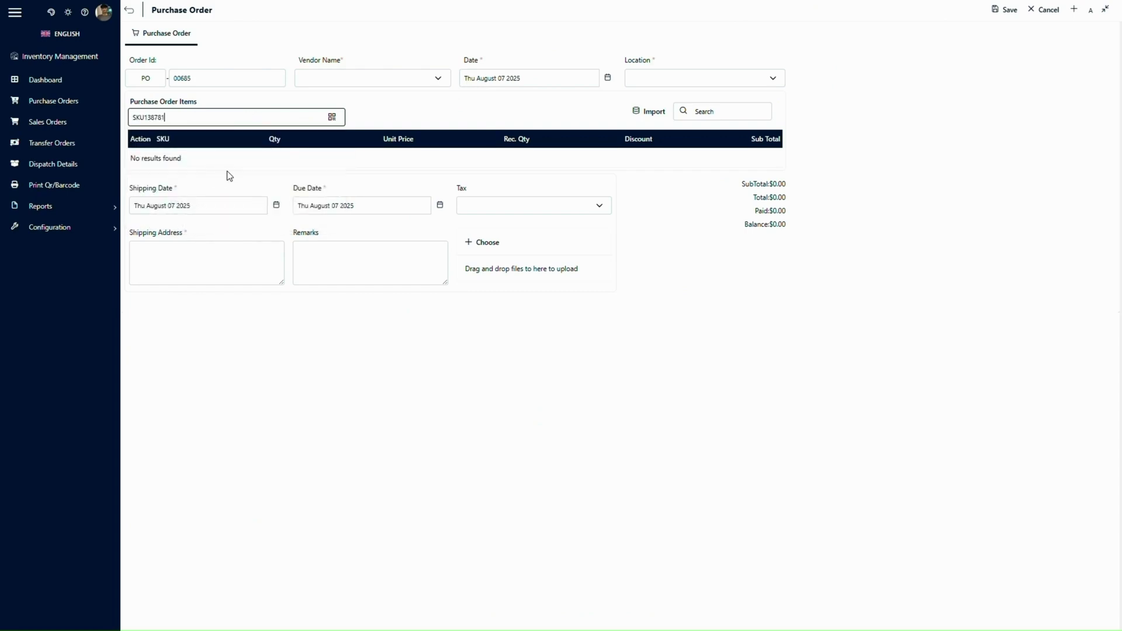
Assign a vendor and the Brisbane location to the new purchase order, and leave it without saving.
{"action": "left_click", "coordinate": [374, 80]}
{"action": "left_click", "coordinate": [364, 166]}
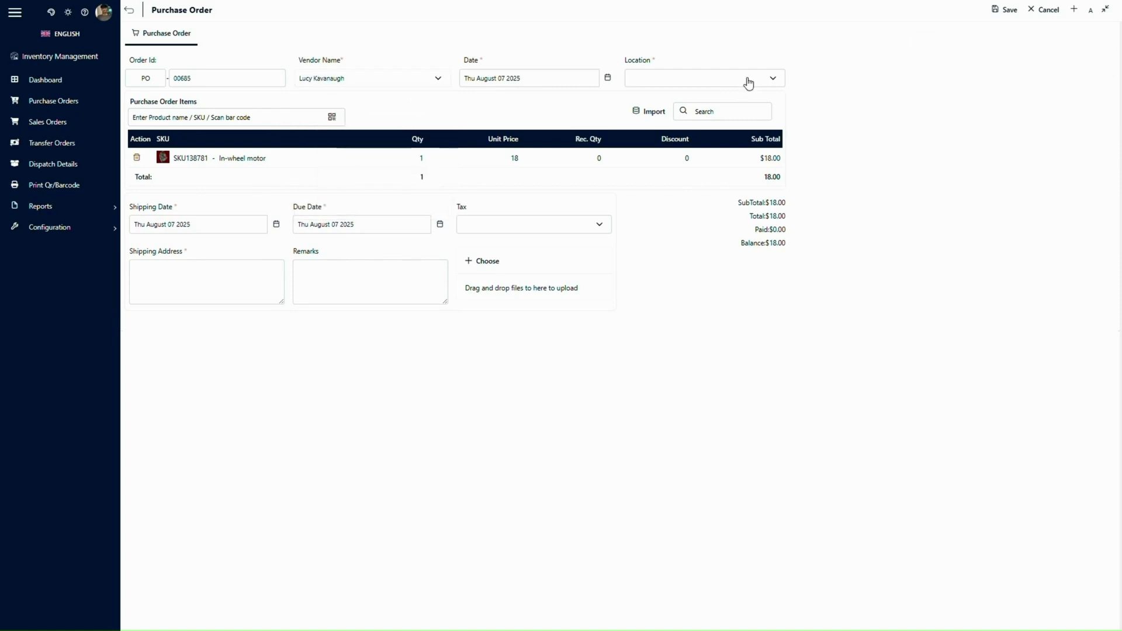
{"action": "left_click", "coordinate": [749, 83]}
{"action": "left_click", "coordinate": [730, 168]}
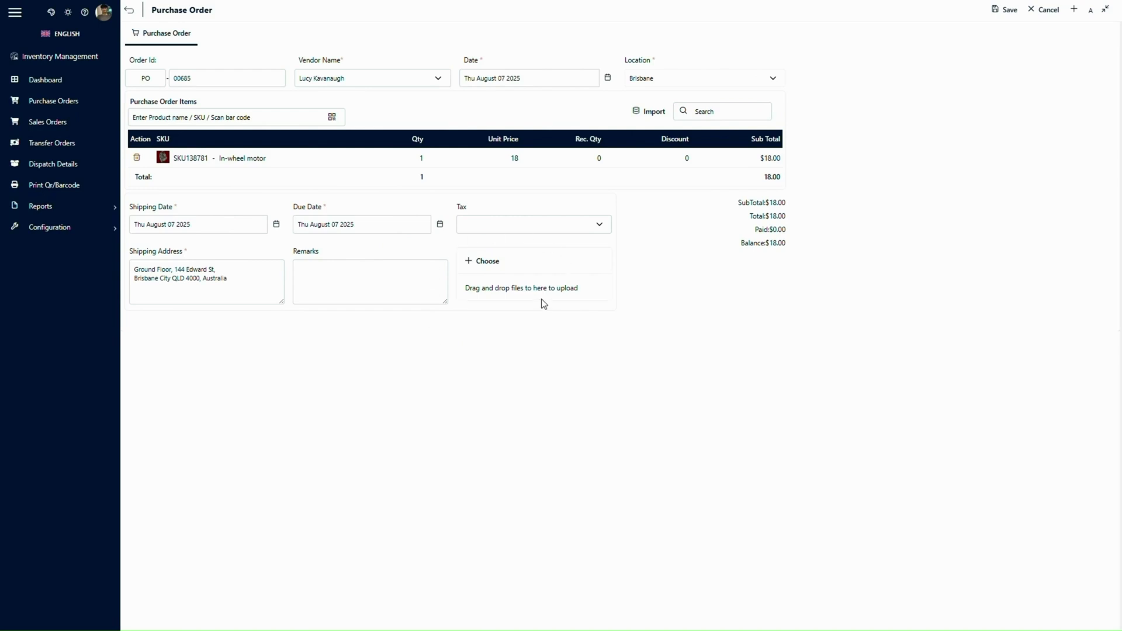
{"action": "left_click", "coordinate": [126, 12]}
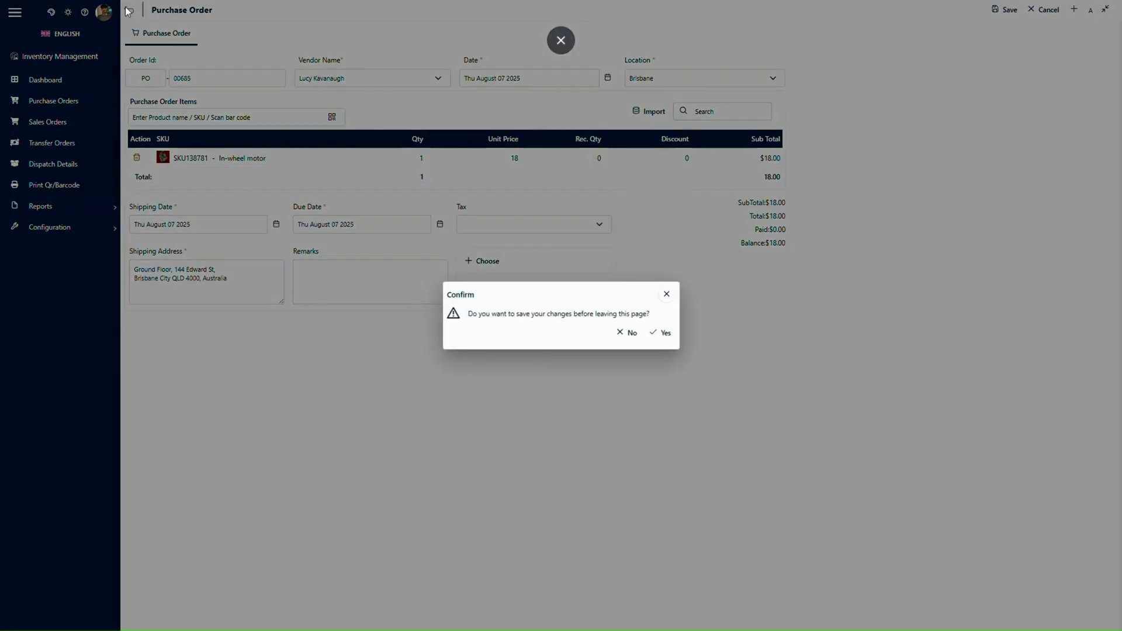
{"action": "left_click", "coordinate": [621, 334]}
Open the August 06 2025 purchase order with Fulfilled and Refund statuses and review its received or returned items and transactions.
{"action": "left_click", "coordinate": [143, 89]}
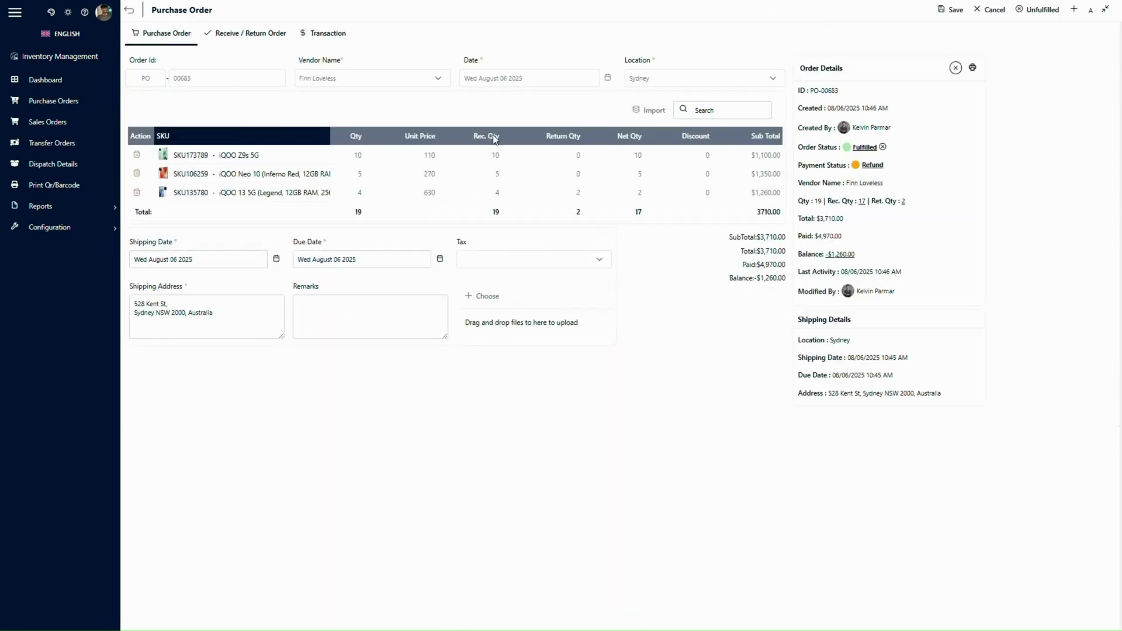
{"action": "left_click", "coordinate": [235, 33]}
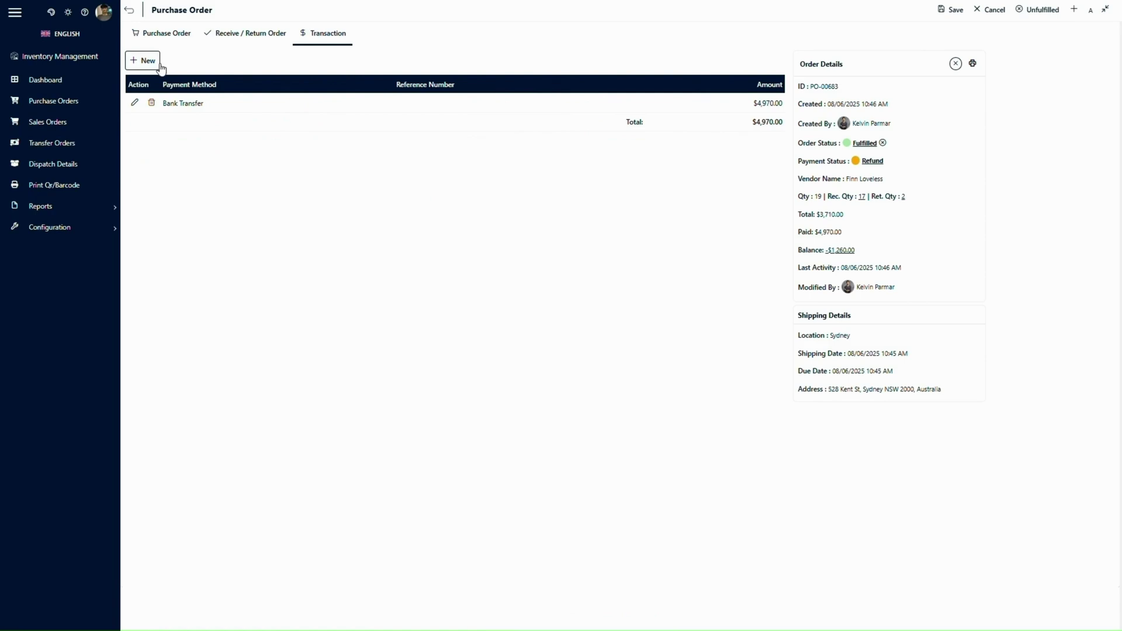
Switch the open purchase order's status to Unfulfilled and back to Fulfilled, and save the order.
{"action": "left_click", "coordinate": [869, 145]}
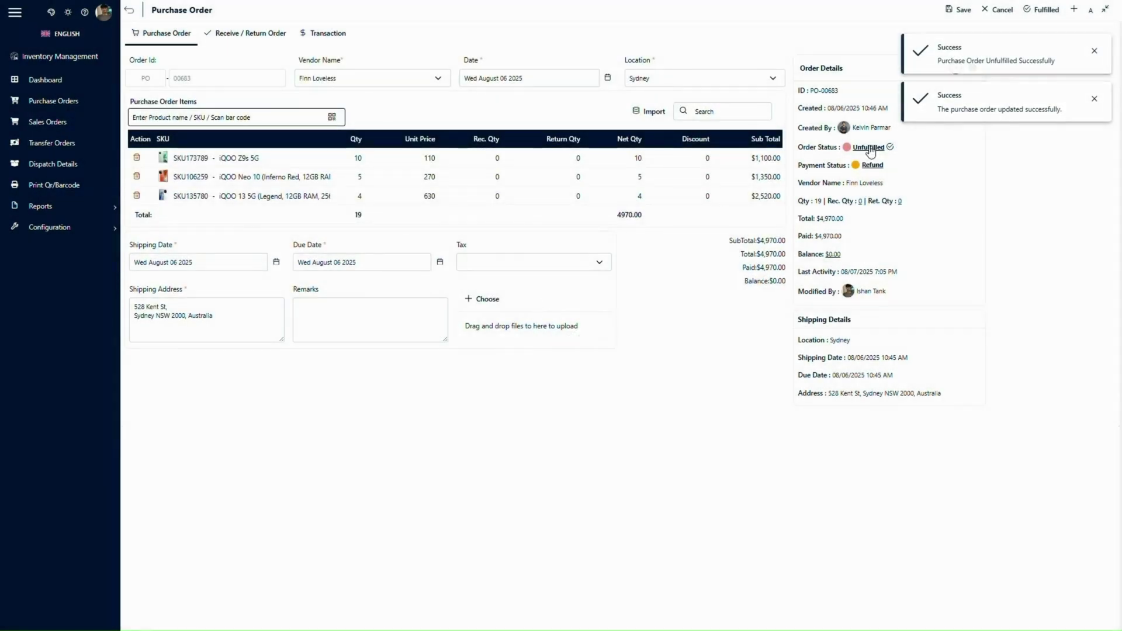
{"action": "left_click", "coordinate": [868, 147]}
{"action": "left_click", "coordinate": [952, 10]}
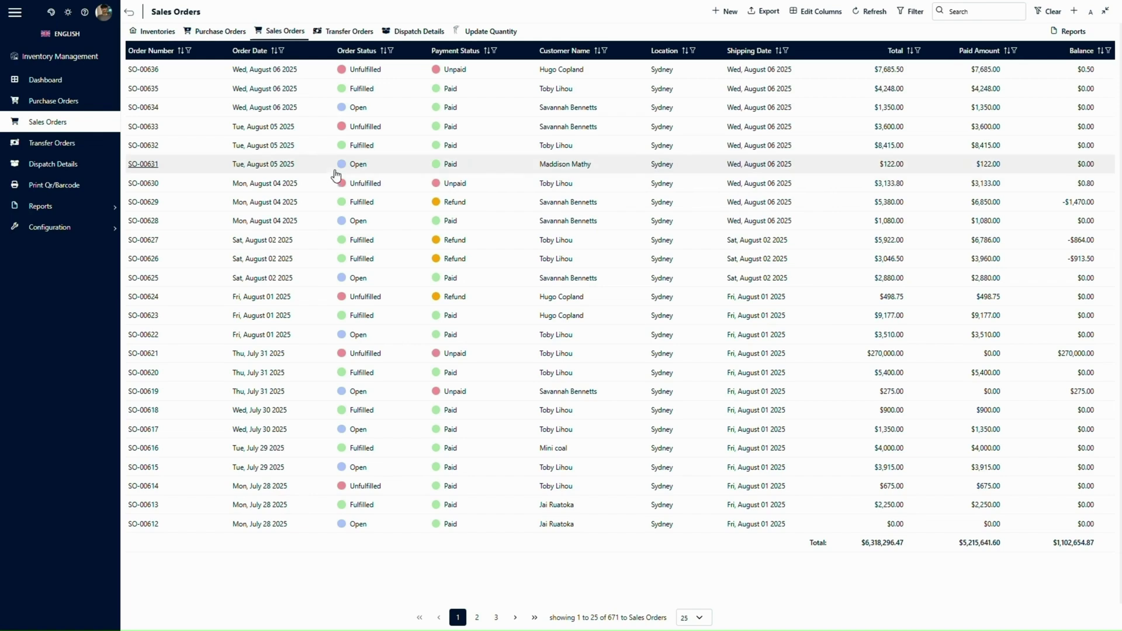
Start a new sales order and add the iQOO Neo 10R 5G, SKU112815, as its item.
{"action": "left_click", "coordinate": [728, 13]}
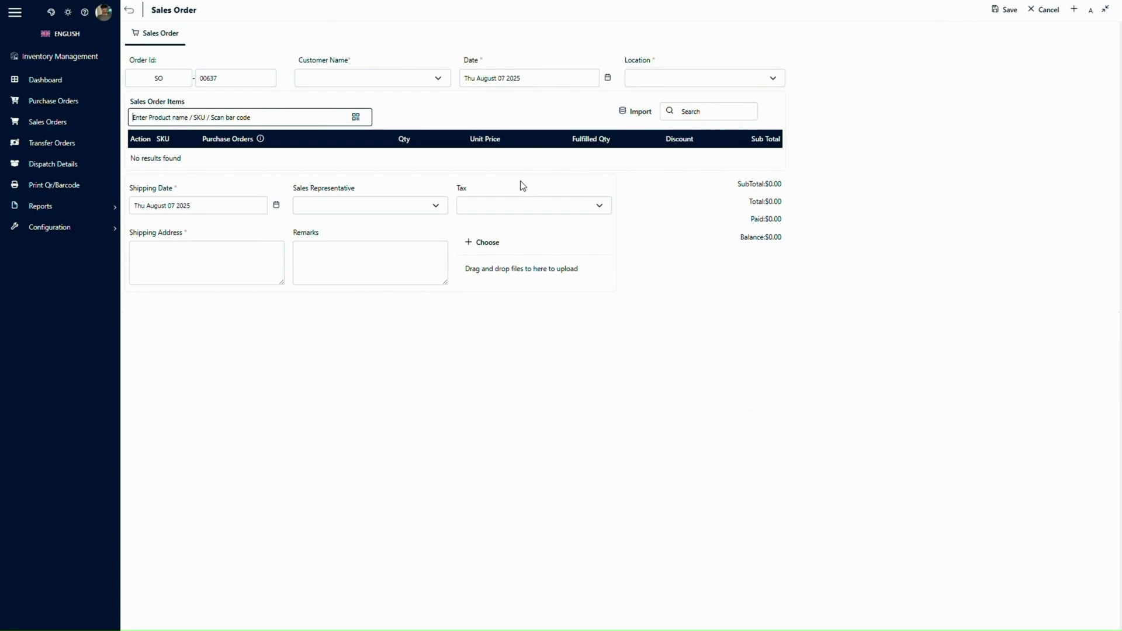
{"action": "left_click", "coordinate": [238, 113]}
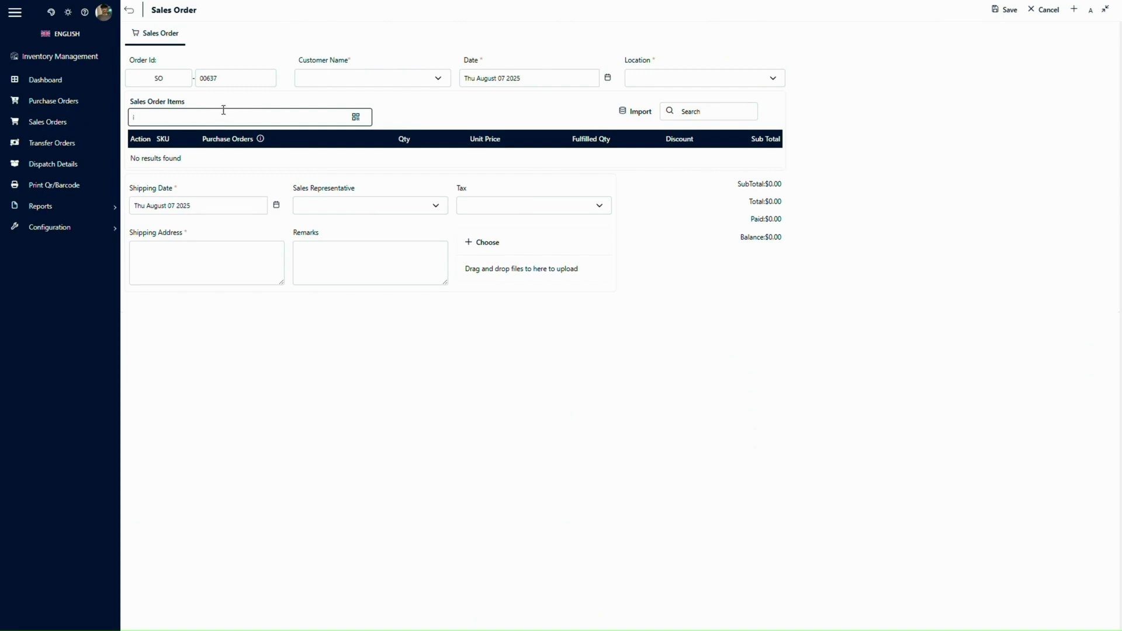
{"action": "type", "text": "i"}
{"action": "left_click", "coordinate": [225, 184]}
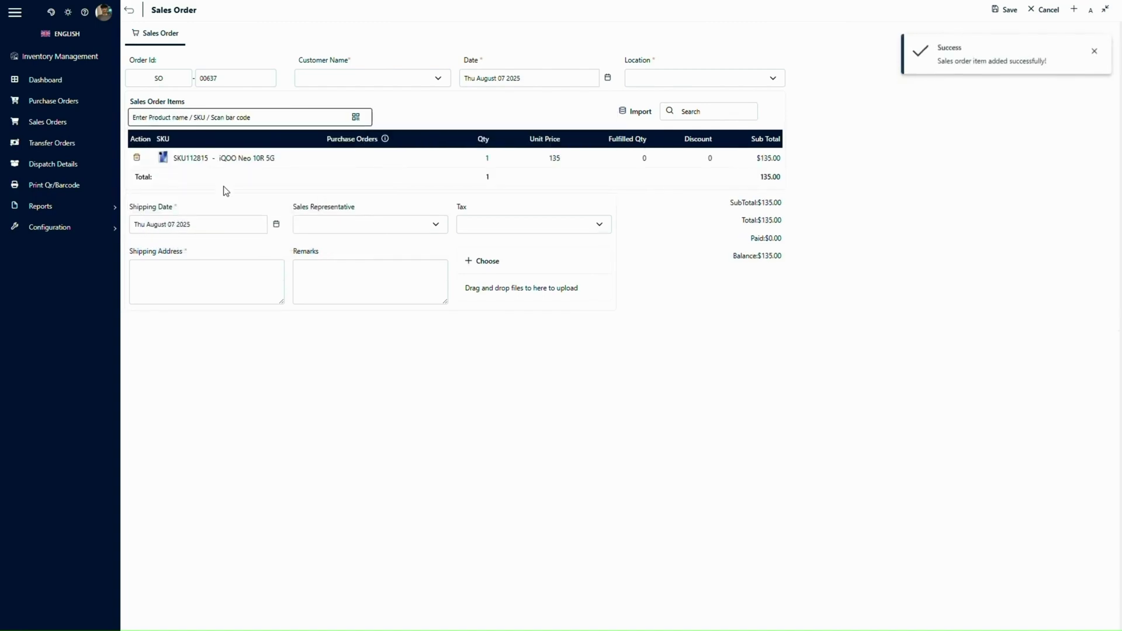
Assign a customer and the Perth location to the new sales order, and leave it without saving.
{"action": "left_click", "coordinate": [409, 78]}
{"action": "left_click", "coordinate": [353, 167]}
{"action": "left_click", "coordinate": [771, 77]}
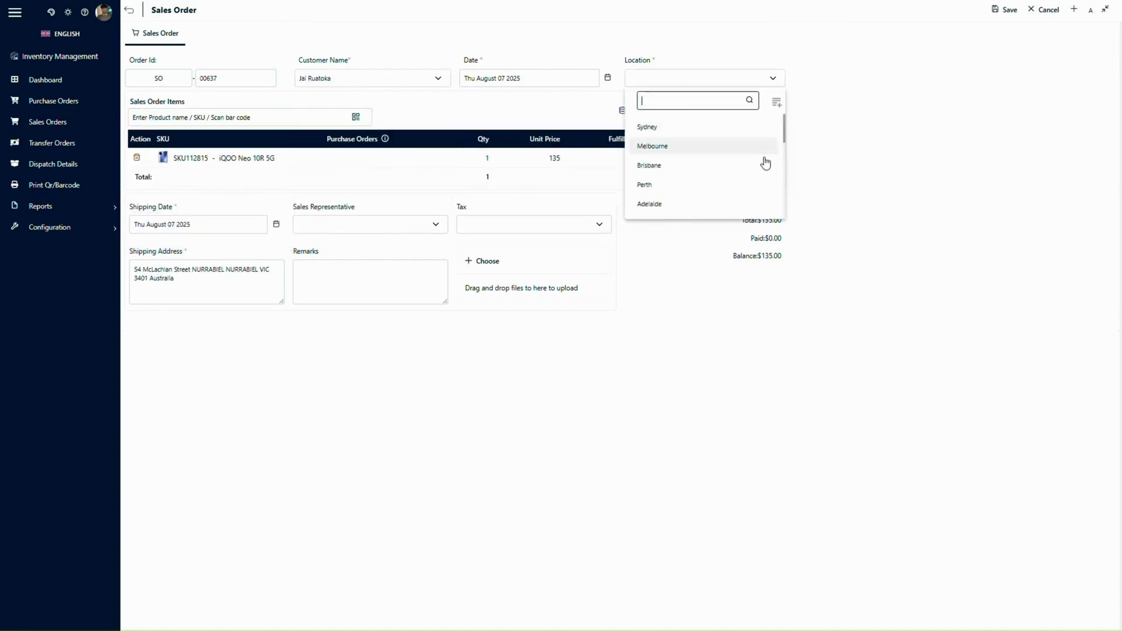
{"action": "left_click", "coordinate": [742, 184]}
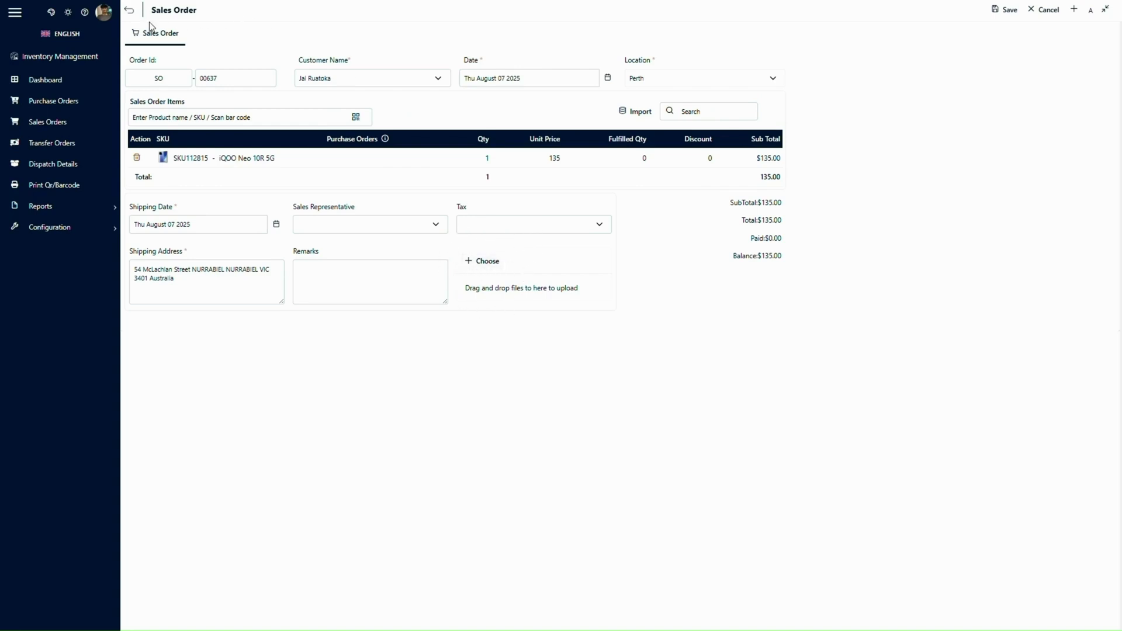
{"action": "left_click", "coordinate": [129, 10]}
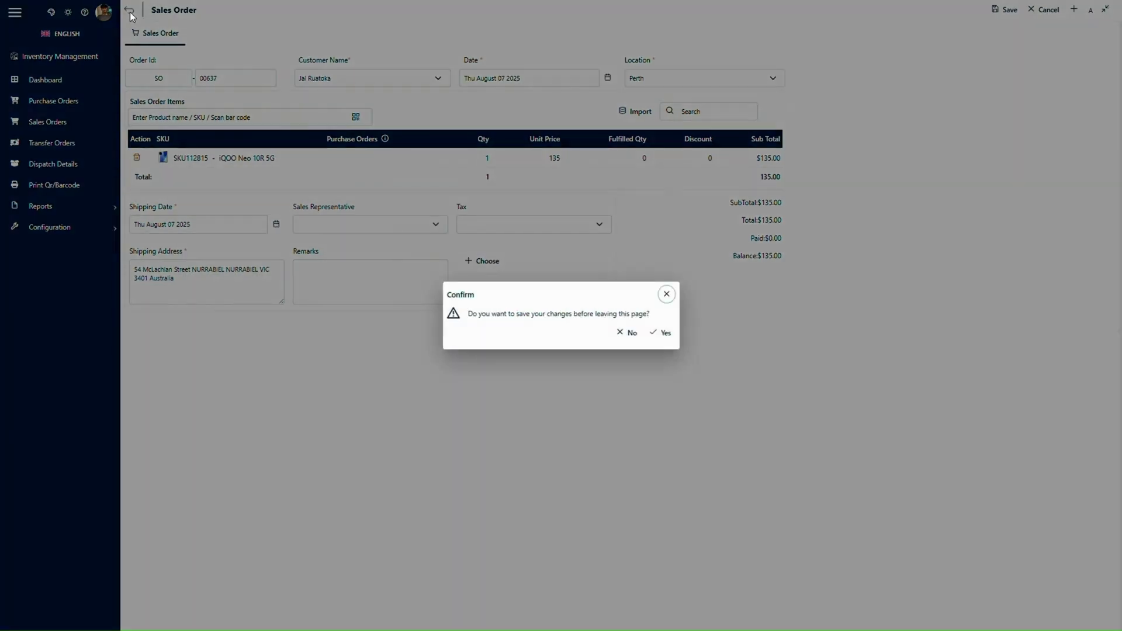
{"action": "left_click", "coordinate": [628, 333]}
Open the fulfilled and paid sales order dated August 06 2025 and examine its fulfilled and returned items.
{"action": "left_click", "coordinate": [140, 96]}
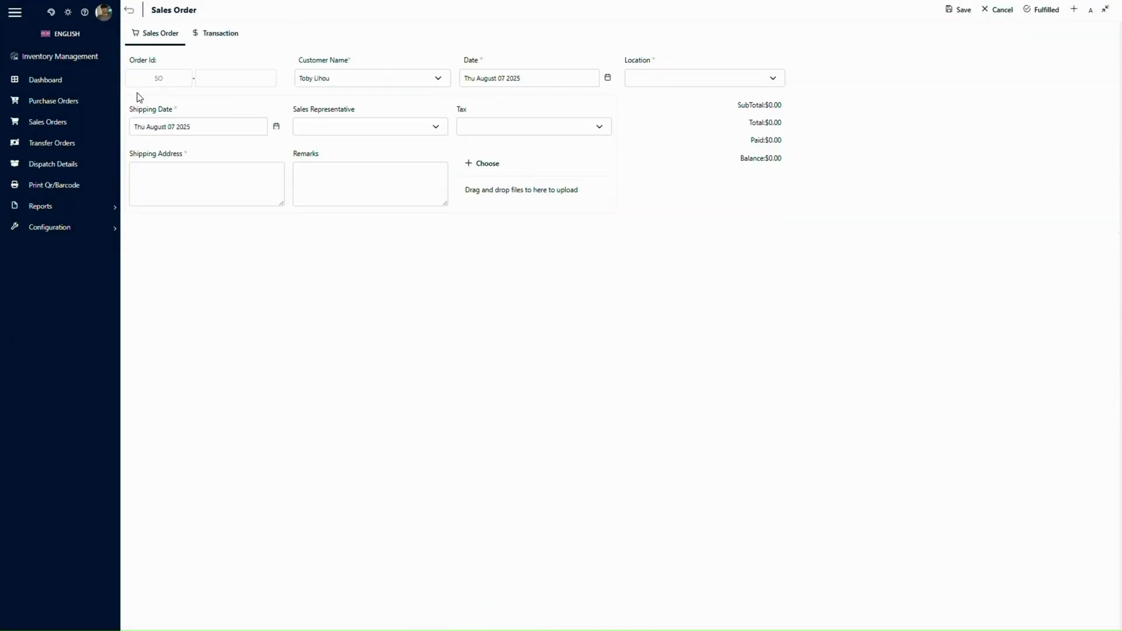
{"action": "left_click", "coordinate": [238, 36]}
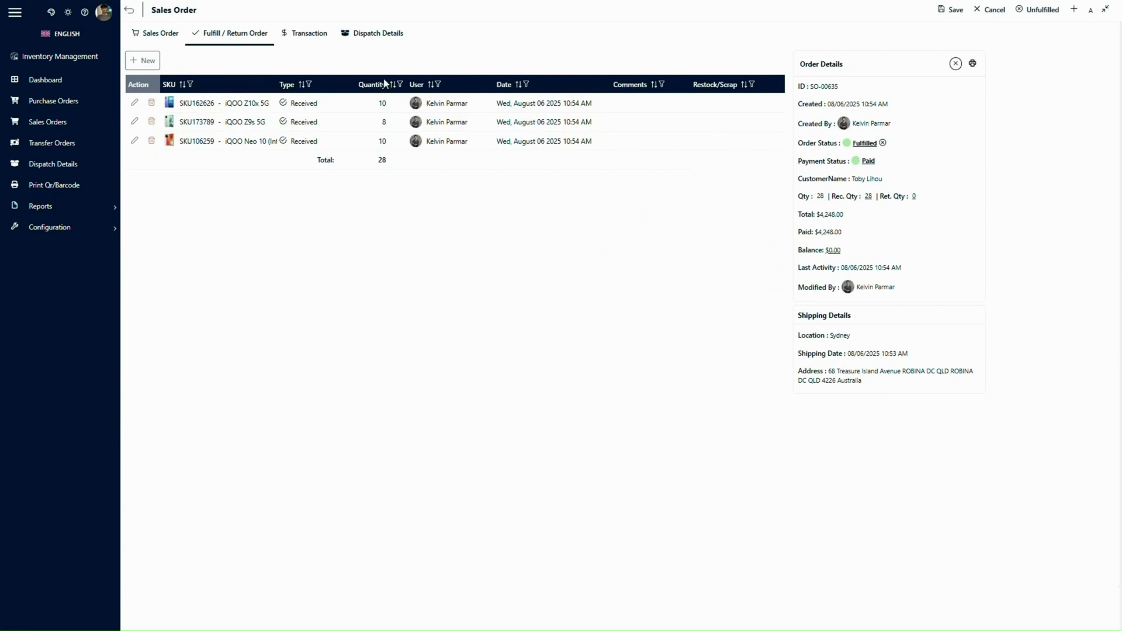
View the sales order's transactions, and preview the inventories moved in a March 17 2025 transfer order.
{"action": "left_click", "coordinate": [301, 37]}
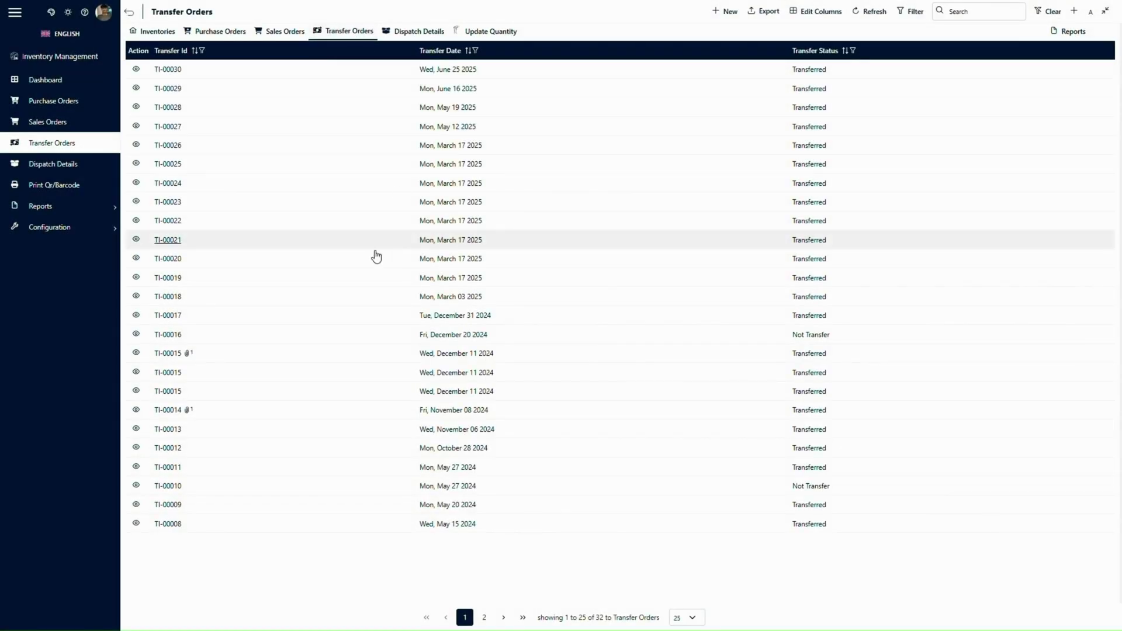
{"action": "left_click", "coordinate": [134, 202]}
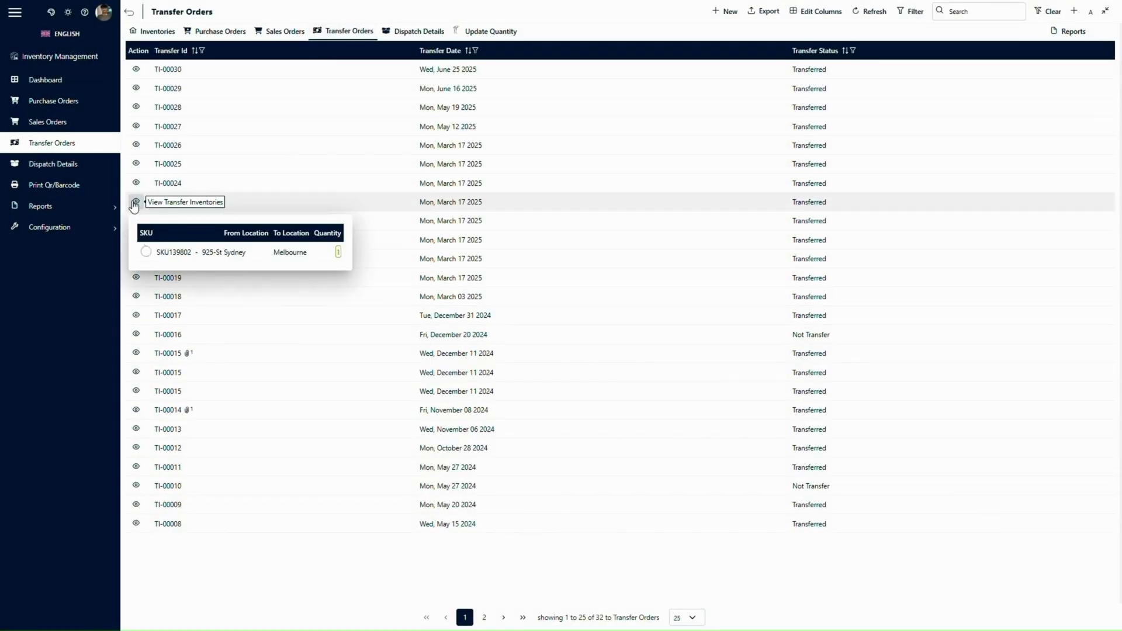
Open a new transfer order form, examine its fields, and return to the transfer orders without saving.
{"action": "left_click", "coordinate": [718, 13]}
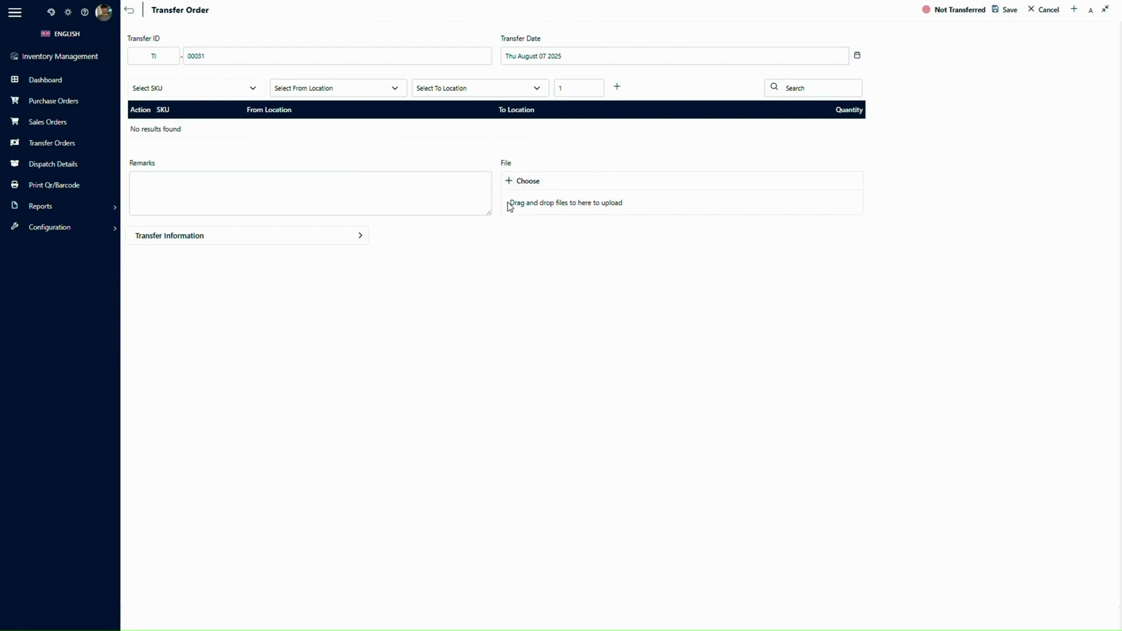
{"action": "left_click", "coordinate": [129, 11]}
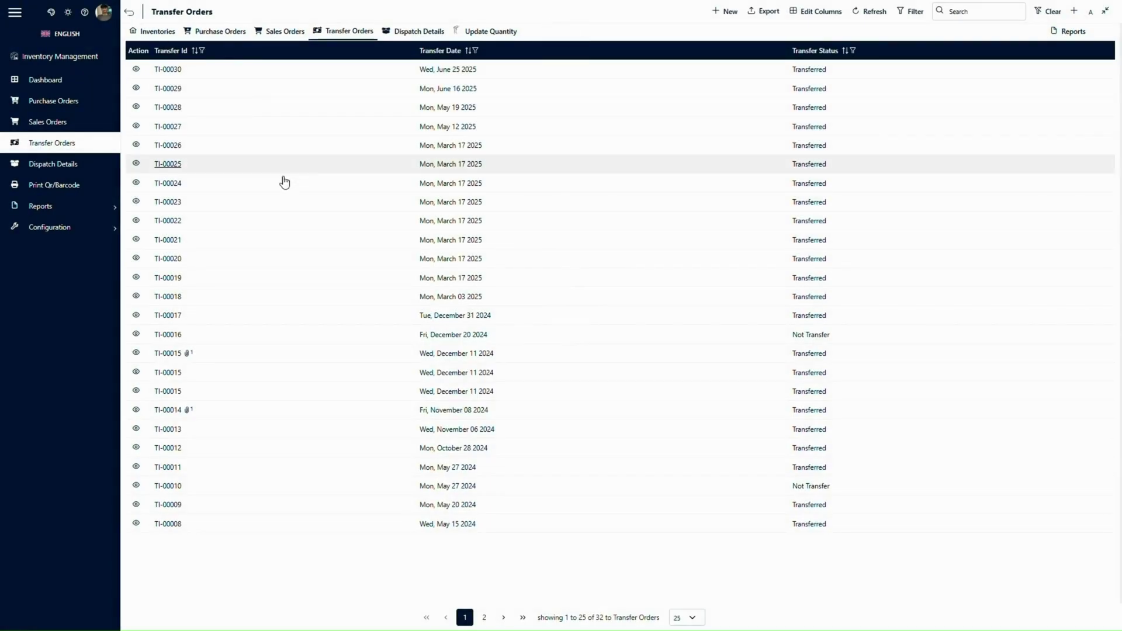
{"action": "left_click", "coordinate": [168, 164]}
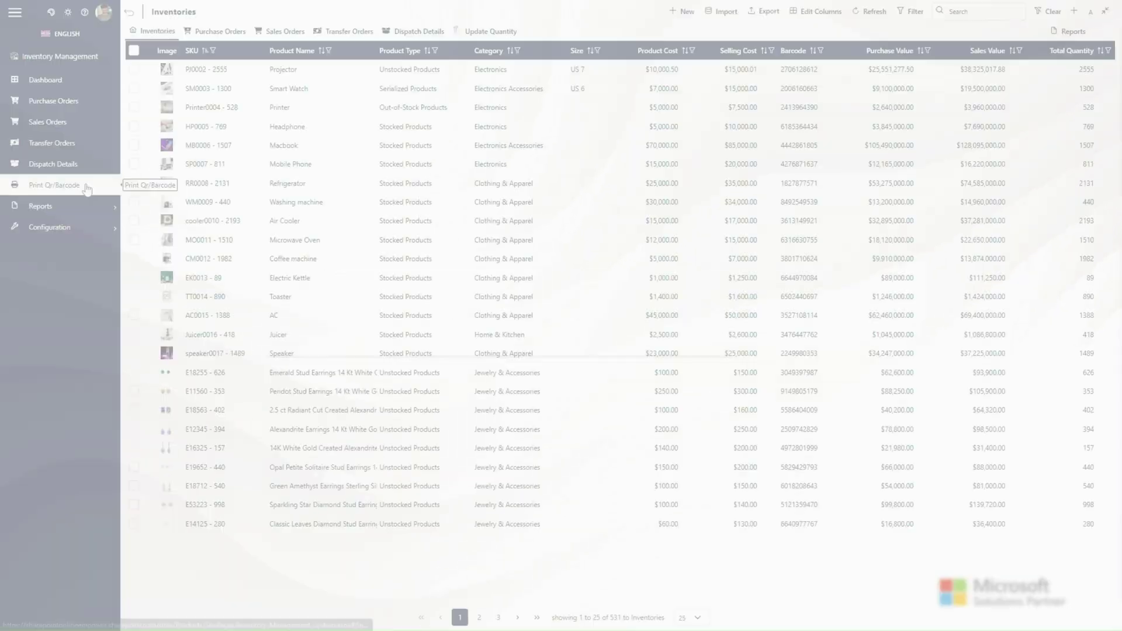
Select all listed products for QR/barcode printing, and examine the available page types and stickers-per-sheet options.
{"action": "left_click", "coordinate": [87, 186]}
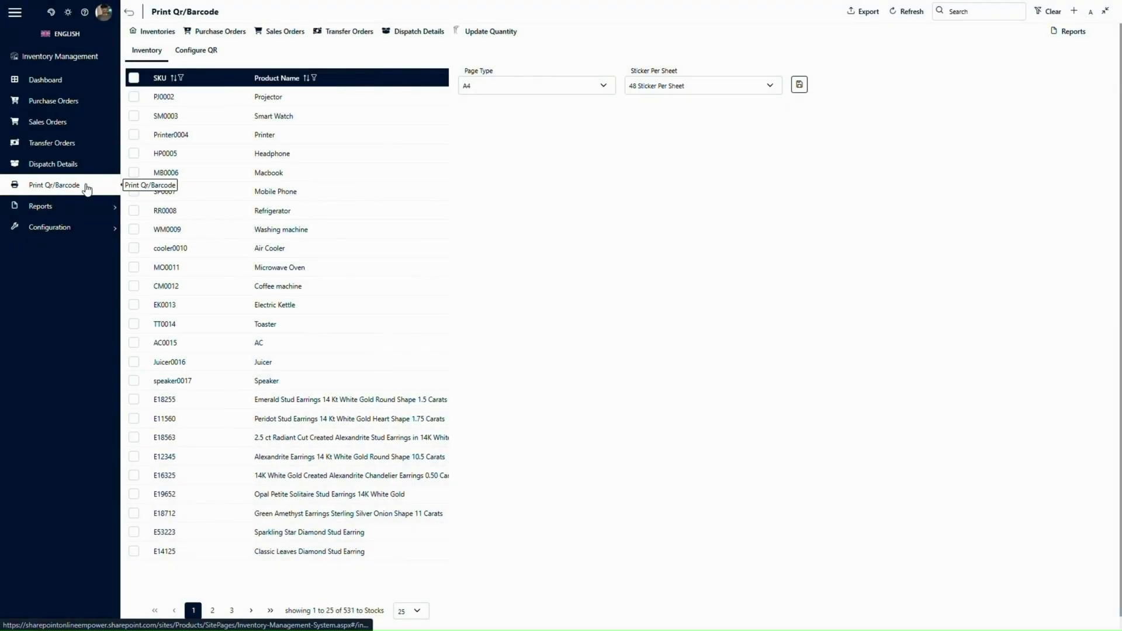
{"action": "left_click", "coordinate": [134, 80]}
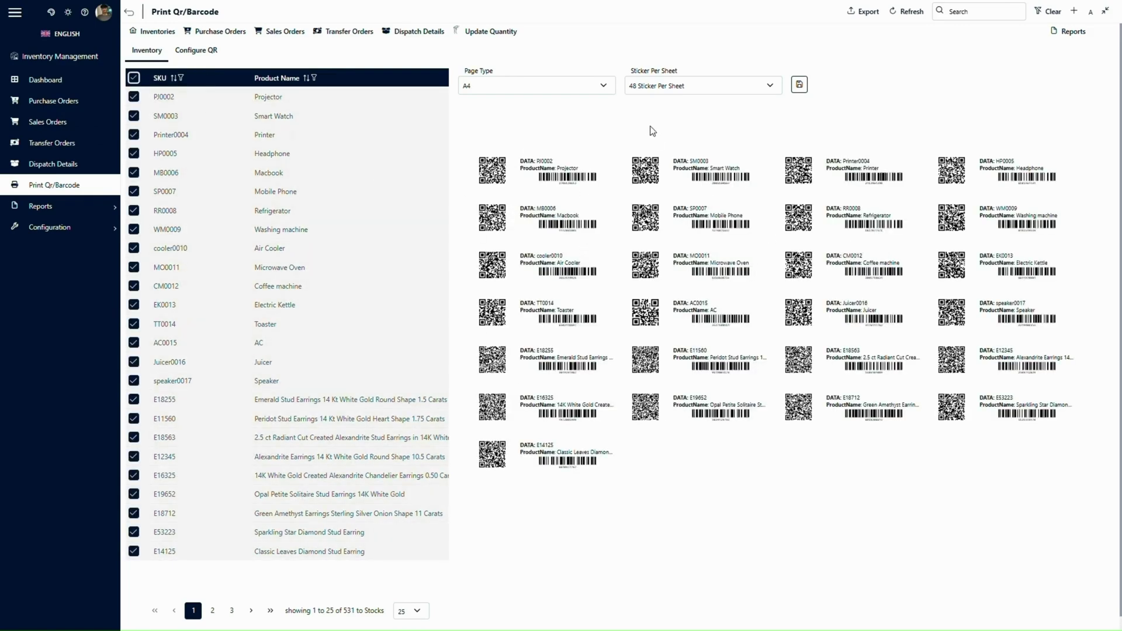
{"action": "left_click", "coordinate": [568, 86]}
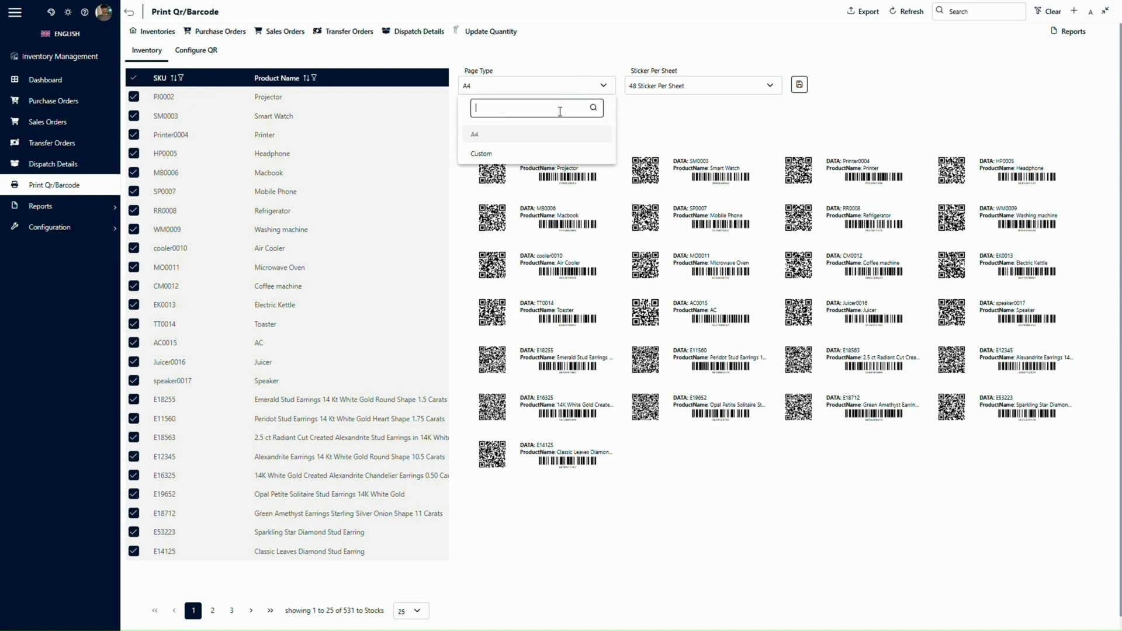
{"action": "left_click", "coordinate": [696, 87]}
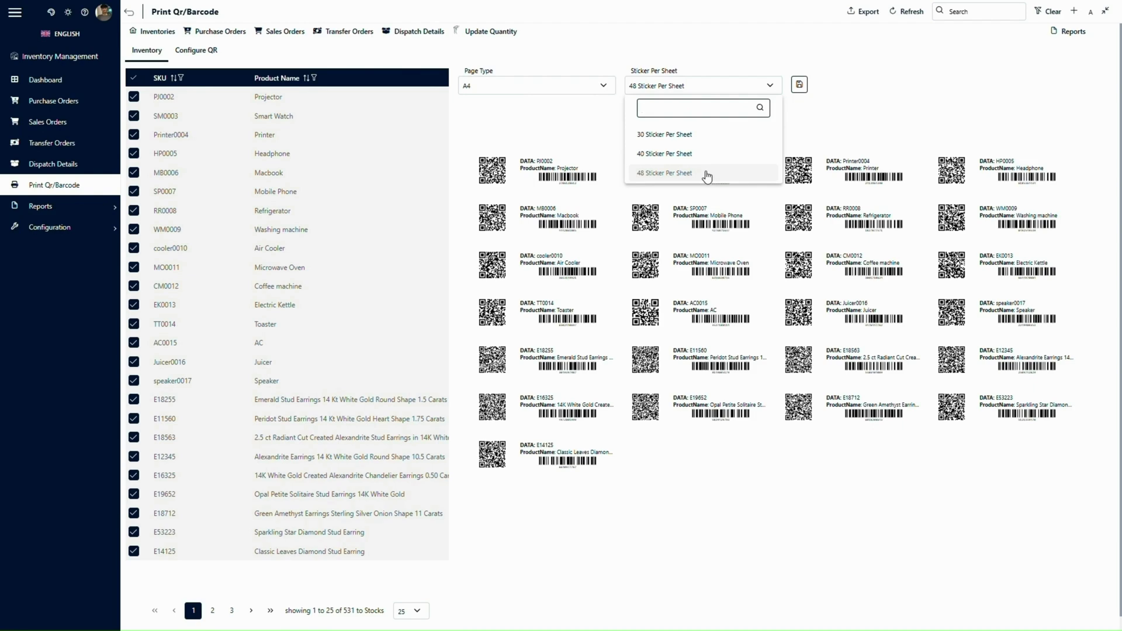
Set the sticker page type to Custom, and check its page width and page height fields.
{"action": "left_click", "coordinate": [544, 89]}
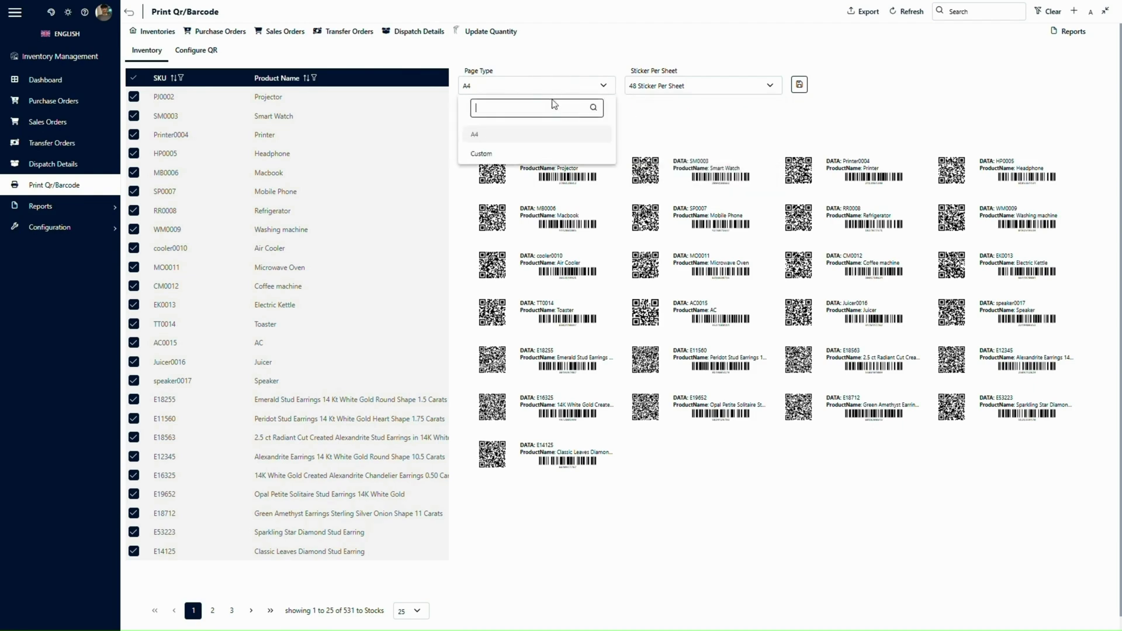
{"action": "left_click", "coordinate": [559, 151]}
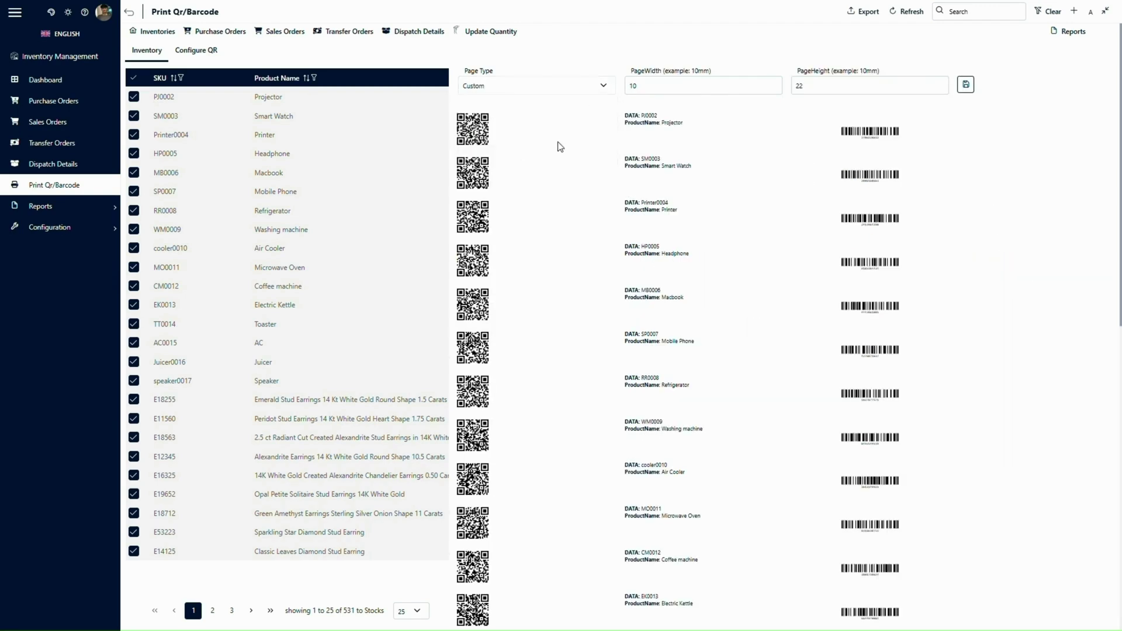
{"action": "left_click", "coordinate": [681, 88]}
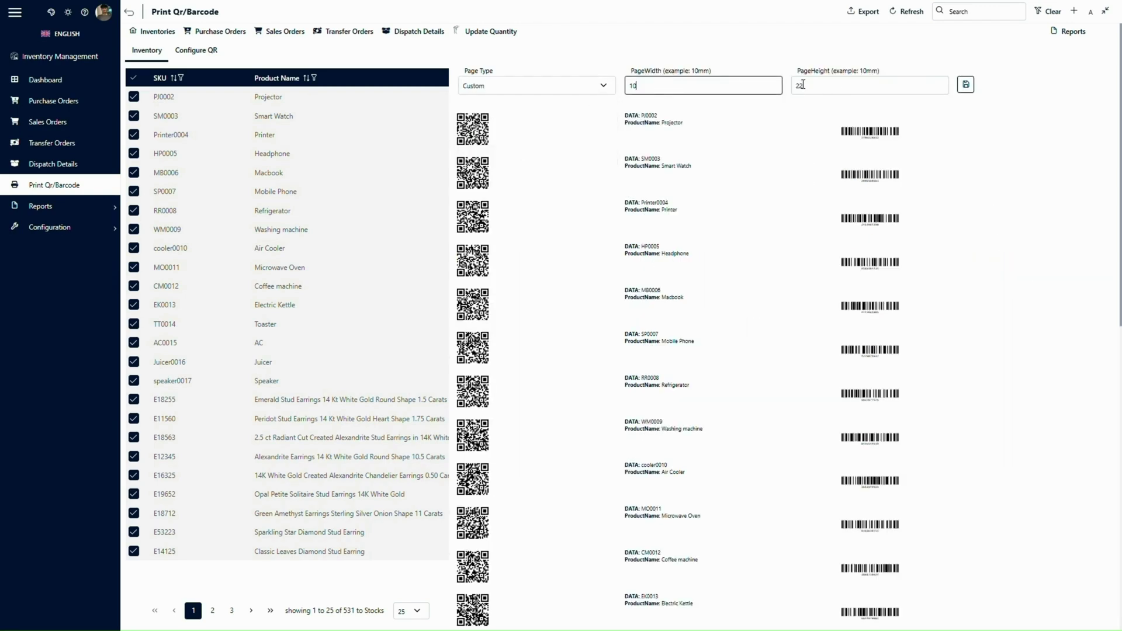
{"action": "left_click", "coordinate": [828, 87]}
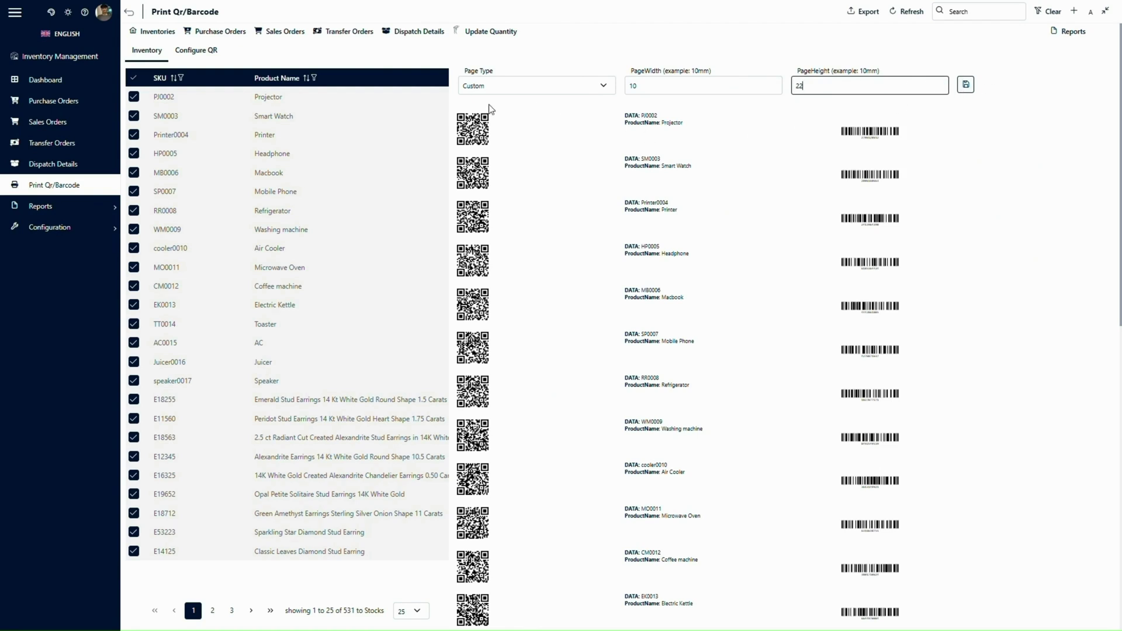
Open the QR configuration, highlight the QR body text, and switch Show QR and Show BarCode off and back on.
{"action": "left_click", "coordinate": [196, 51]}
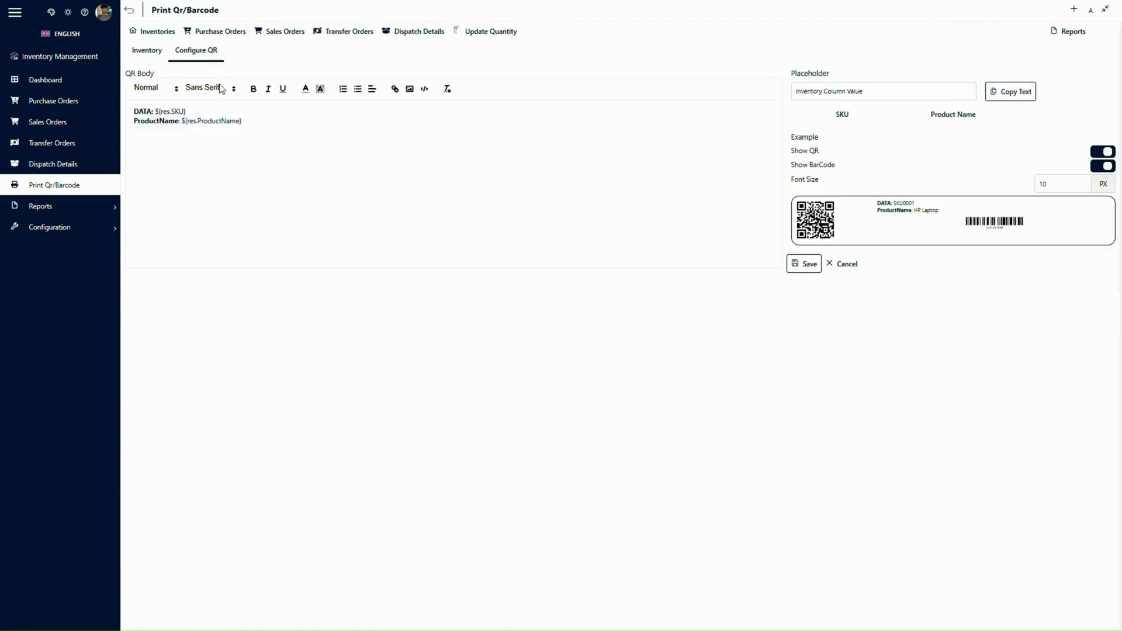
{"action": "left_click_drag", "start_coordinate": [242, 122], "coordinate": [127, 109]}
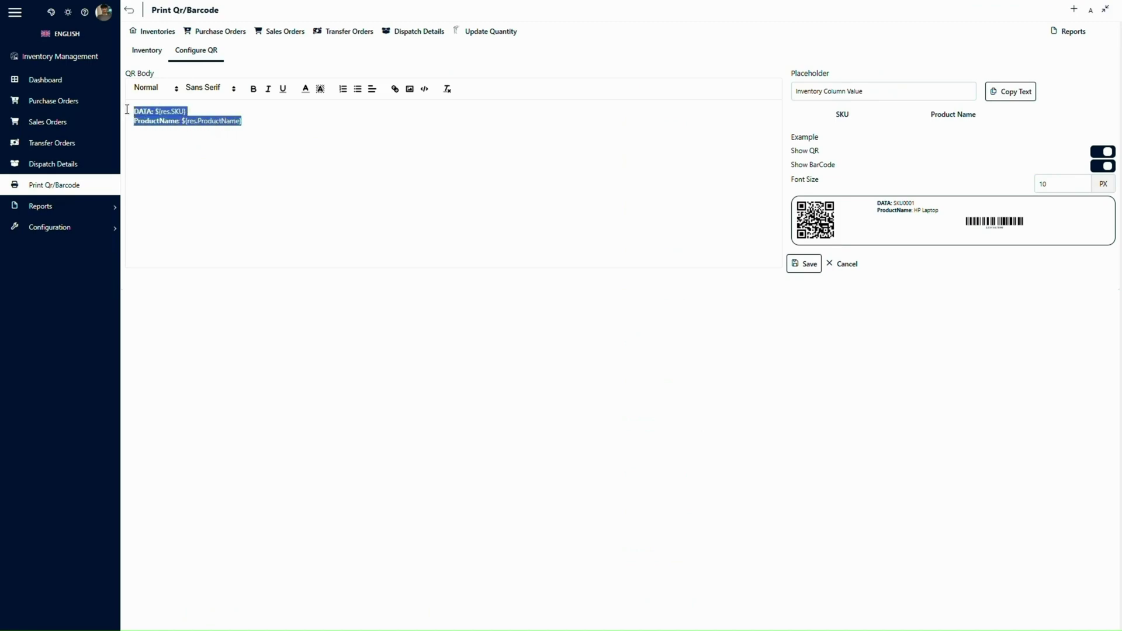
{"action": "left_click", "coordinate": [366, 164]}
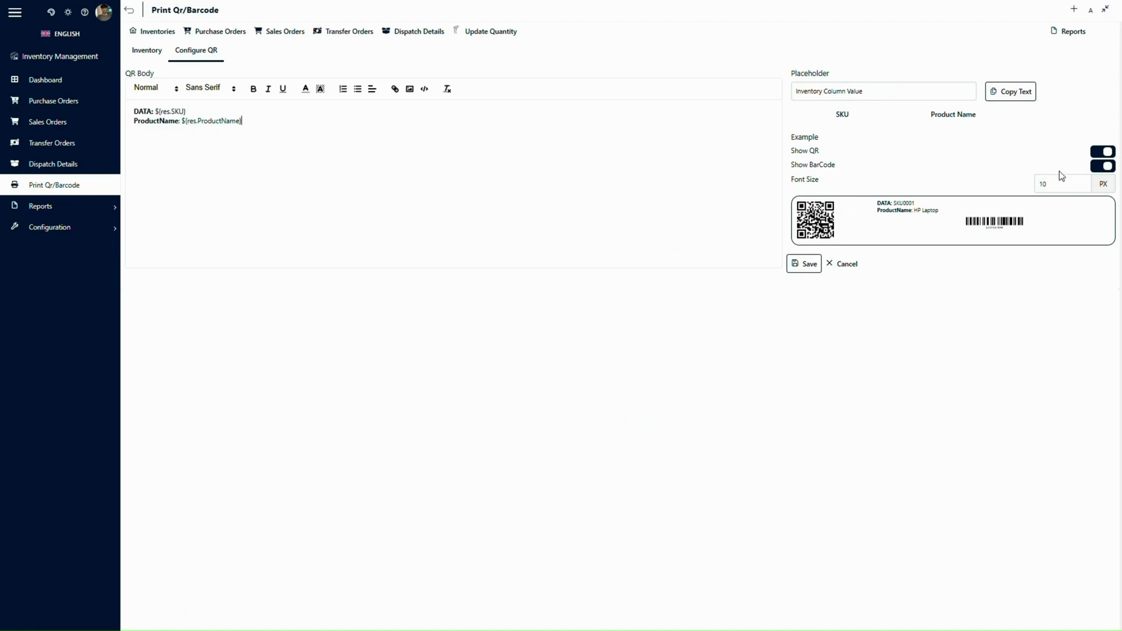
{"action": "left_click", "coordinate": [1103, 153]}
{"action": "left_click", "coordinate": [1103, 153]}
{"action": "left_click", "coordinate": [1104, 167]}
{"action": "left_click", "coordinate": [1103, 166]}
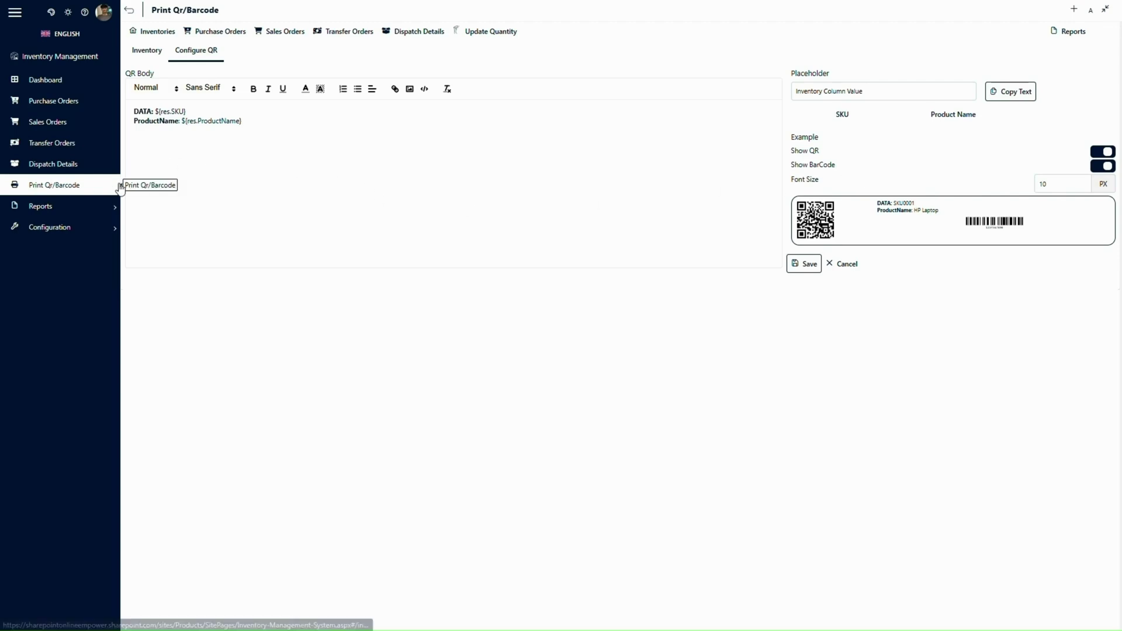
Look up the Football, FB0030, for a quantity update from the inventories, check its location choices, and close without updating.
{"action": "left_click", "coordinate": [75, 58]}
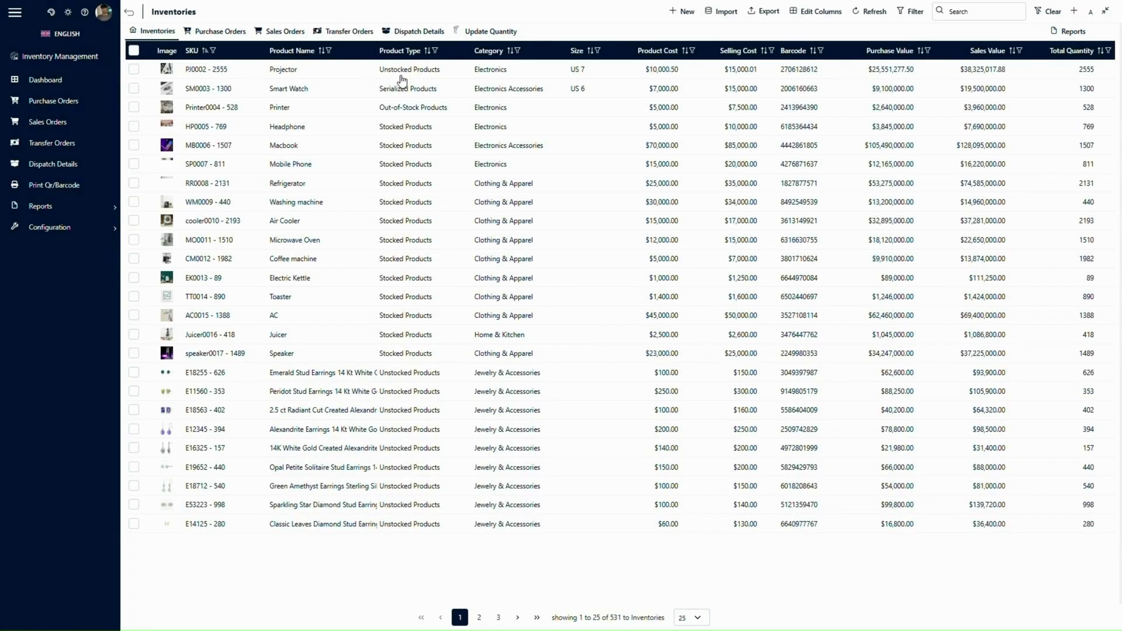
{"action": "left_click", "coordinate": [466, 34]}
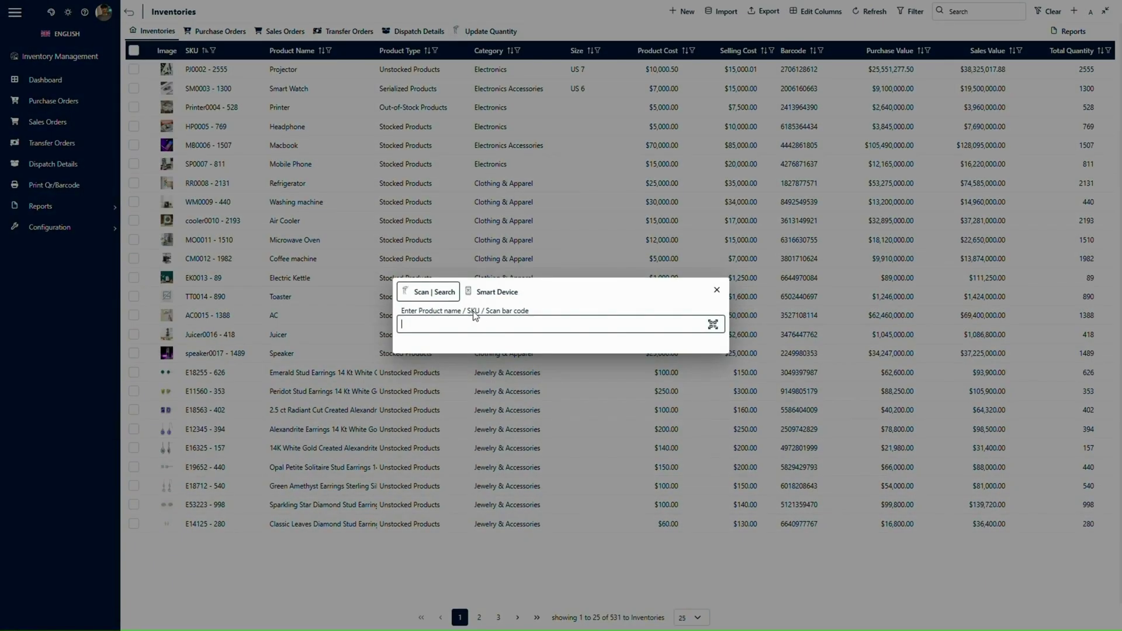
{"action": "type", "text": "FB0030"}
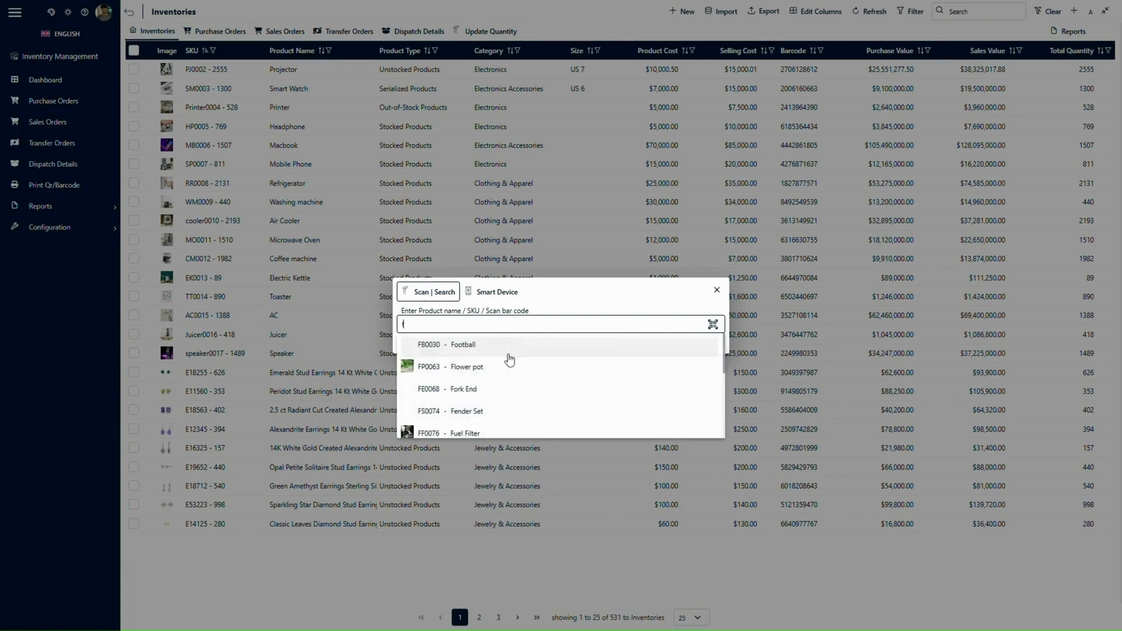
{"action": "key", "text": "Return"}
{"action": "left_click", "coordinate": [646, 323]}
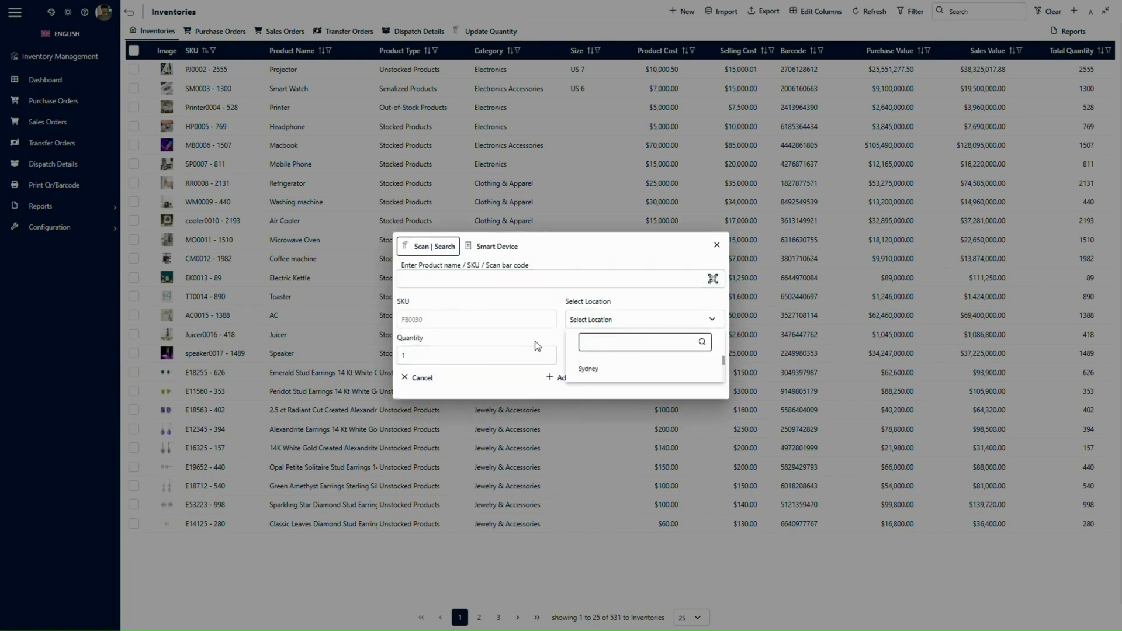
{"action": "left_click", "coordinate": [565, 339]}
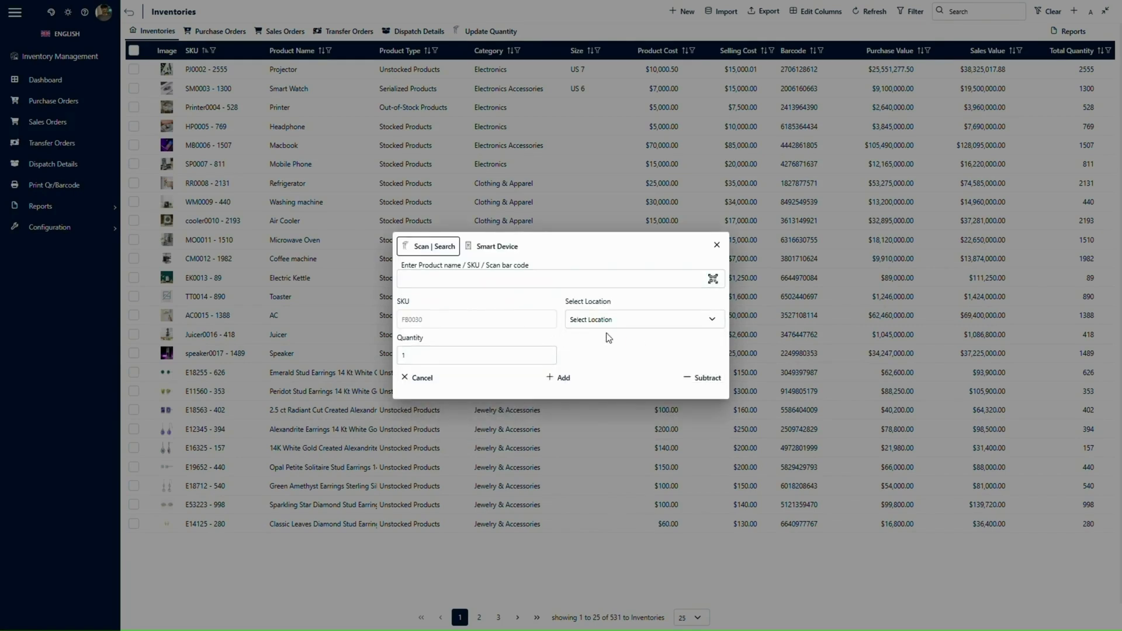
{"action": "left_click", "coordinate": [718, 246]}
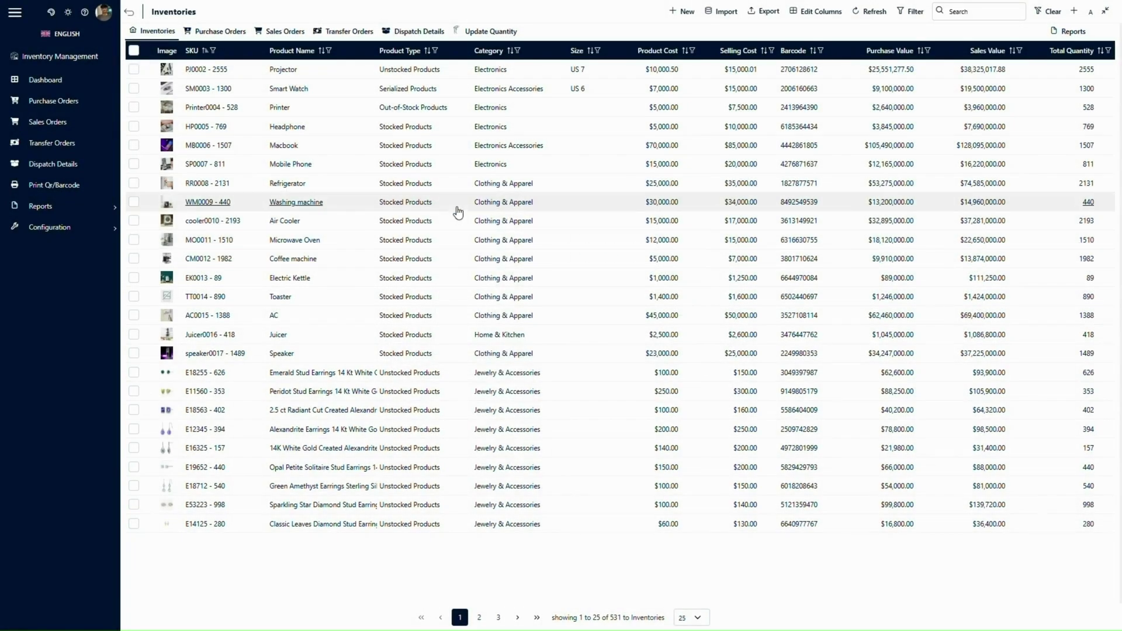
Open a new product form, highlight its generated barcode, and cancel the product.
{"action": "left_click", "coordinate": [685, 11]}
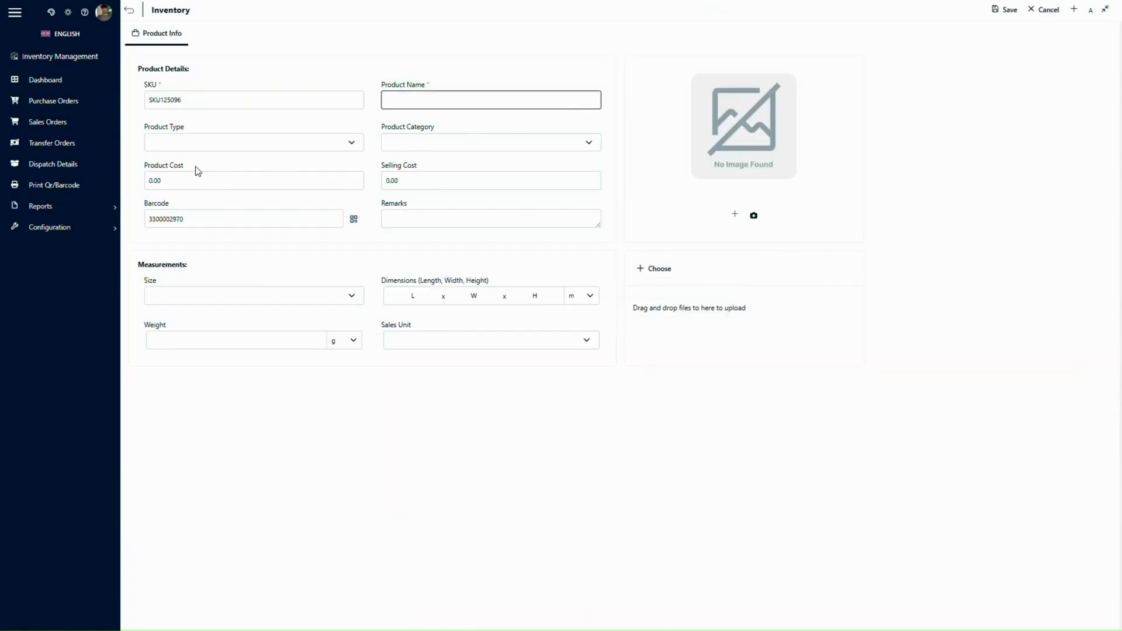
{"action": "left_click_drag", "start_coordinate": [191, 216], "coordinate": [148, 222]}
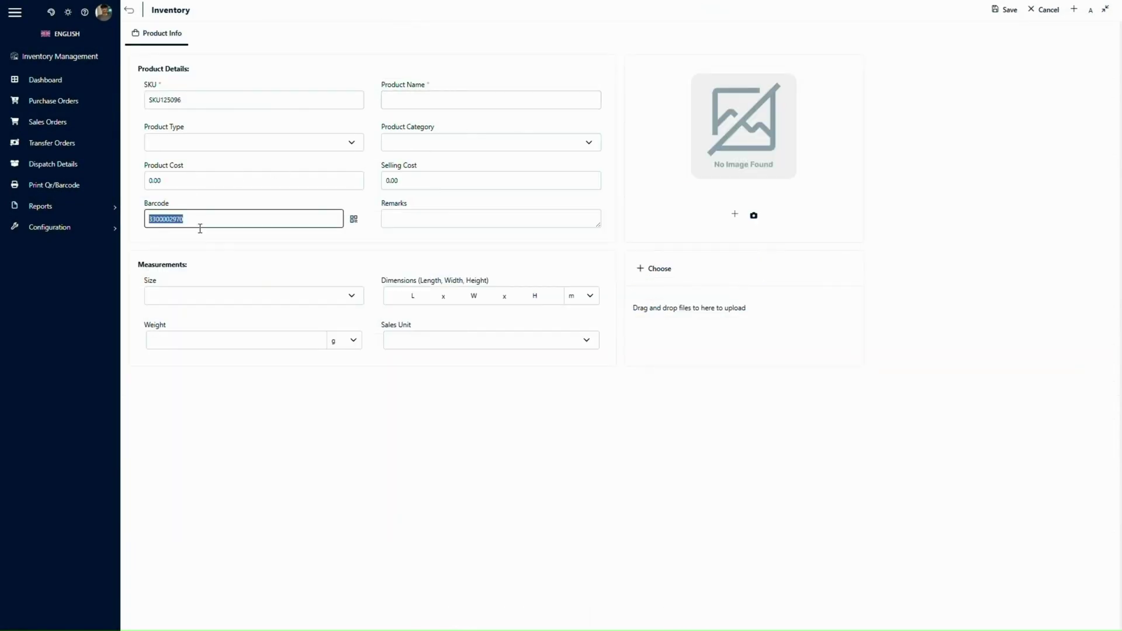
{"action": "left_click", "coordinate": [1044, 10]}
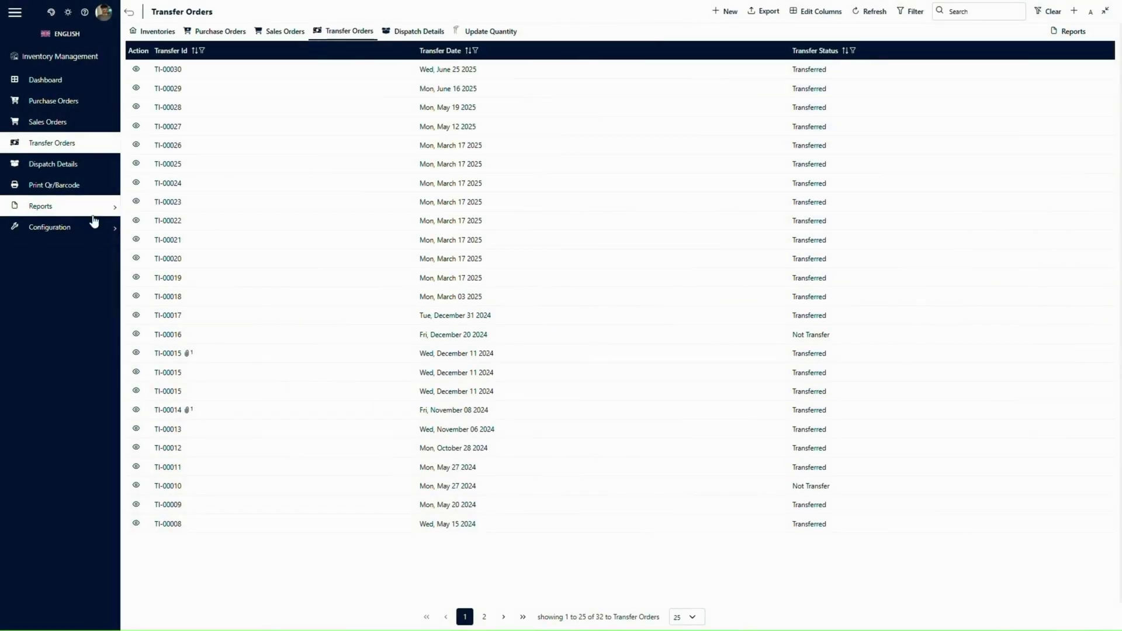
Open the SKU Details report, and examine the Washing machine's orders, warehouse details and inventory valuation.
{"action": "left_click", "coordinate": [92, 211]}
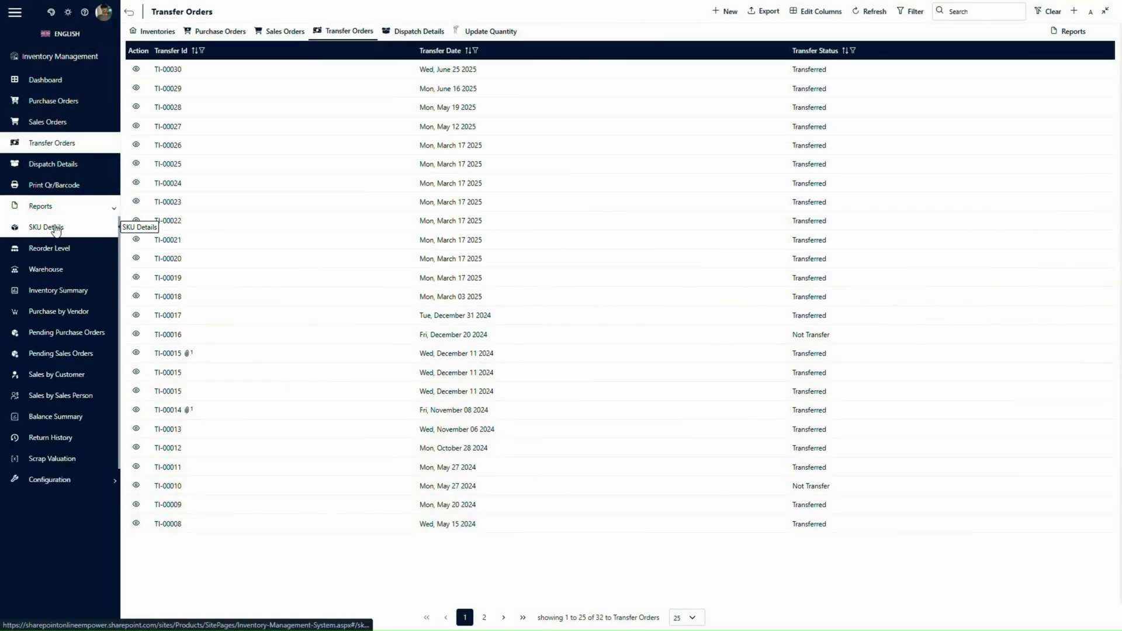
{"action": "left_click", "coordinate": [57, 229]}
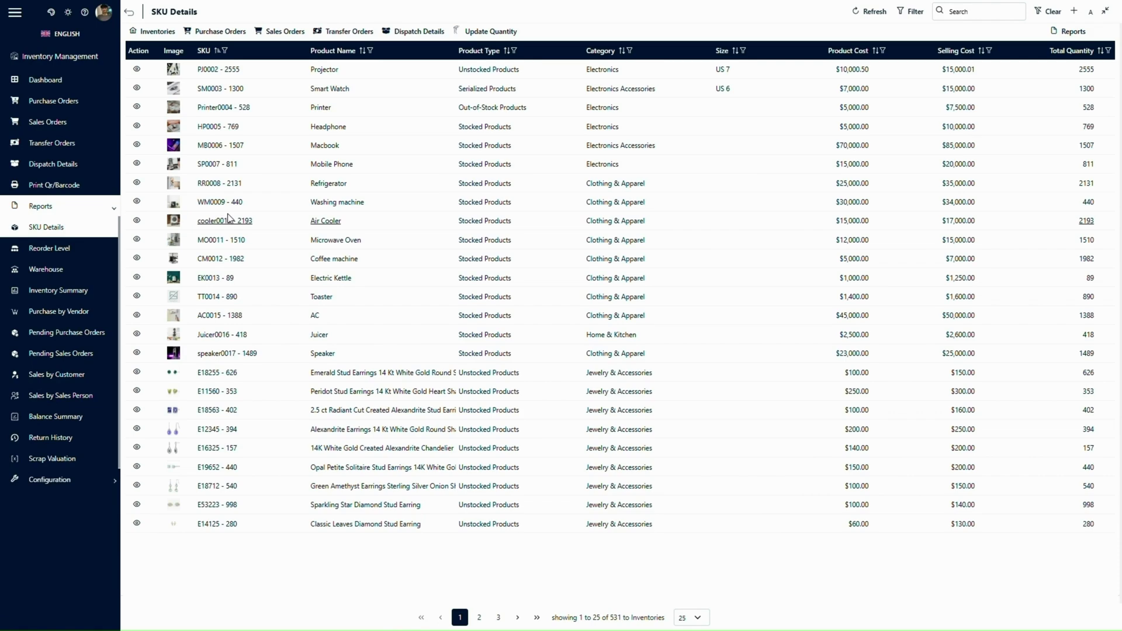
{"action": "left_click", "coordinate": [137, 202]}
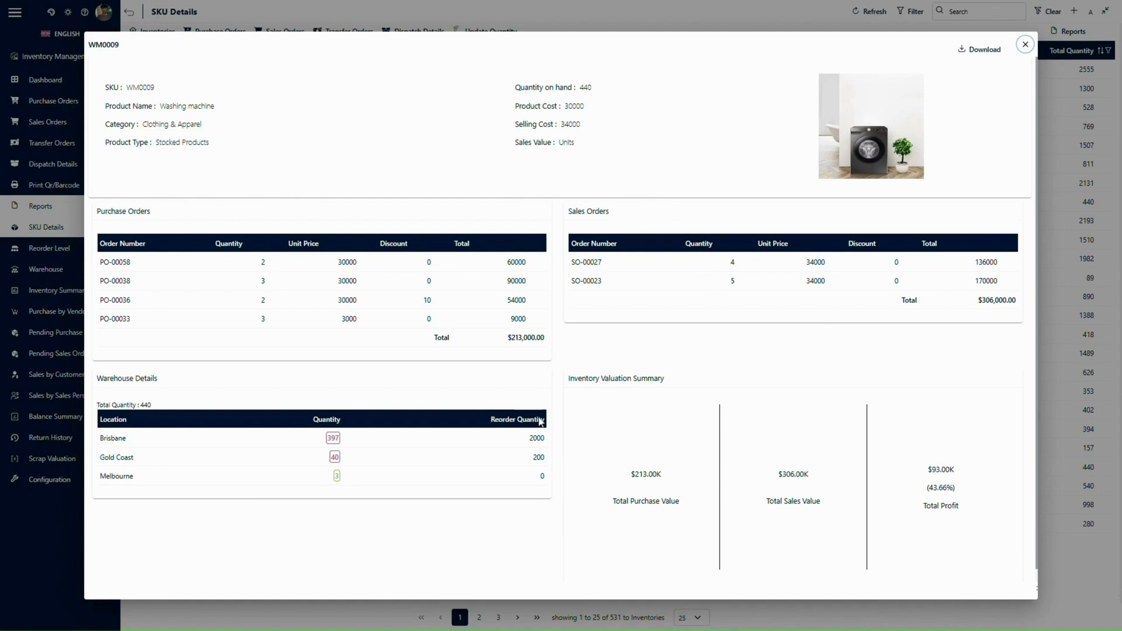
{"action": "left_click", "coordinate": [1026, 45]}
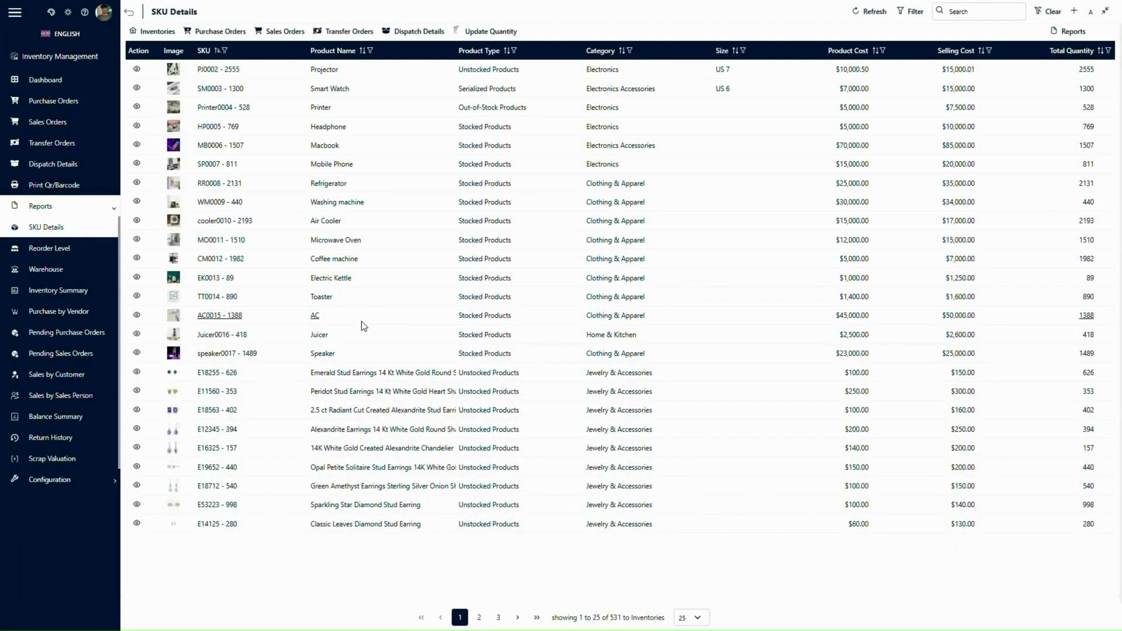
Open the Reorder Level report, and expand the entries for E53223, E63652 and EK0013.
{"action": "left_click", "coordinate": [82, 249]}
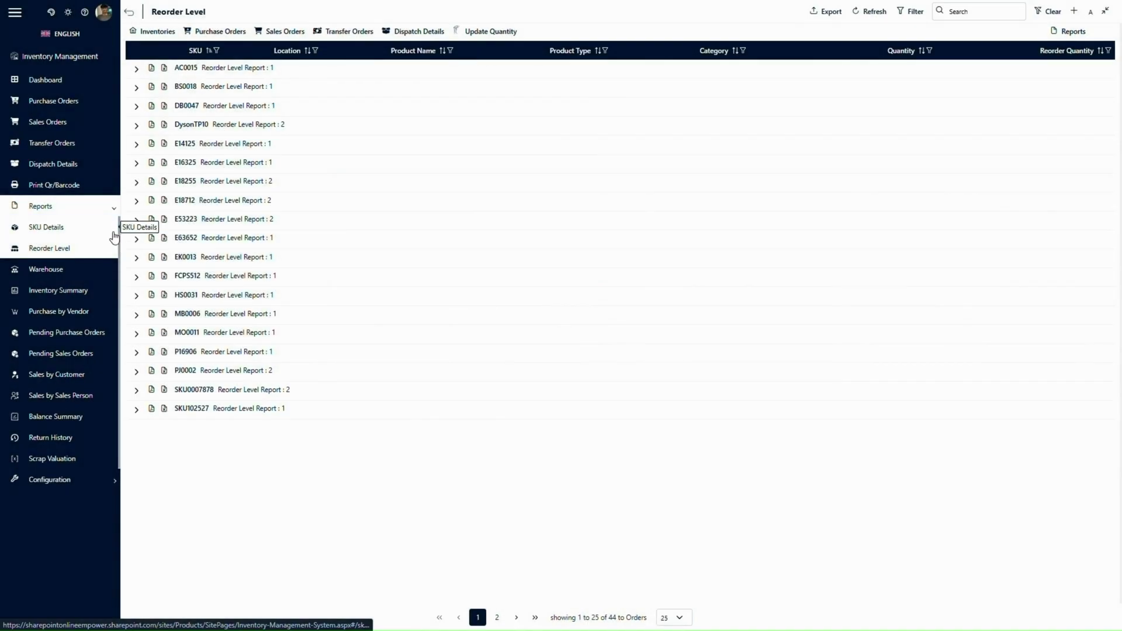
{"action": "left_click", "coordinate": [137, 219]}
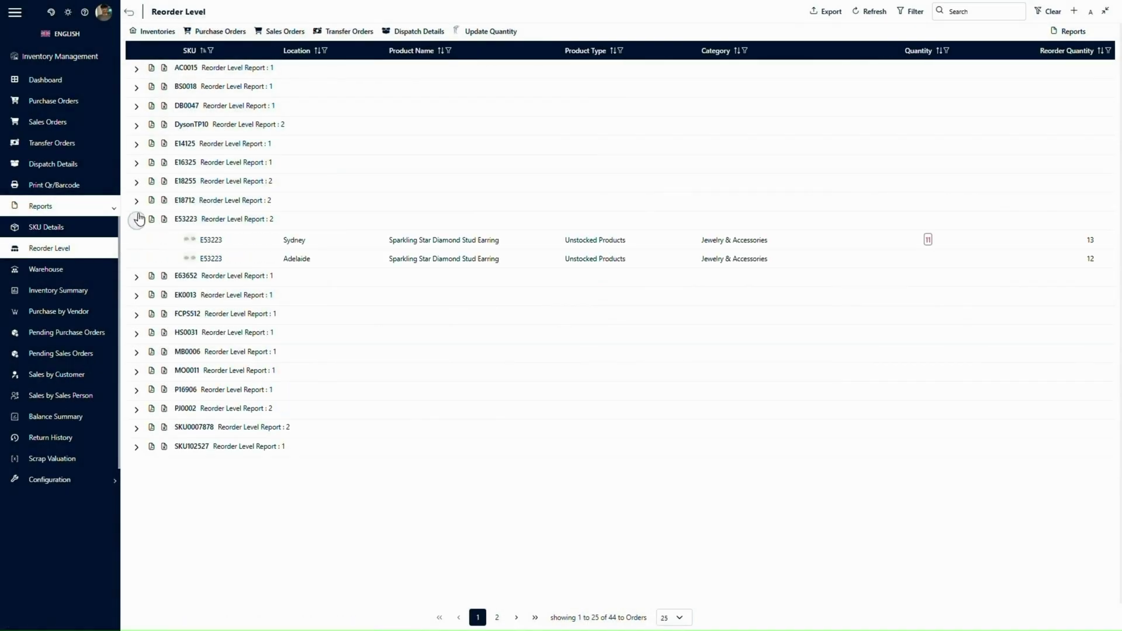
{"action": "left_click", "coordinate": [135, 278]}
{"action": "left_click", "coordinate": [137, 317]}
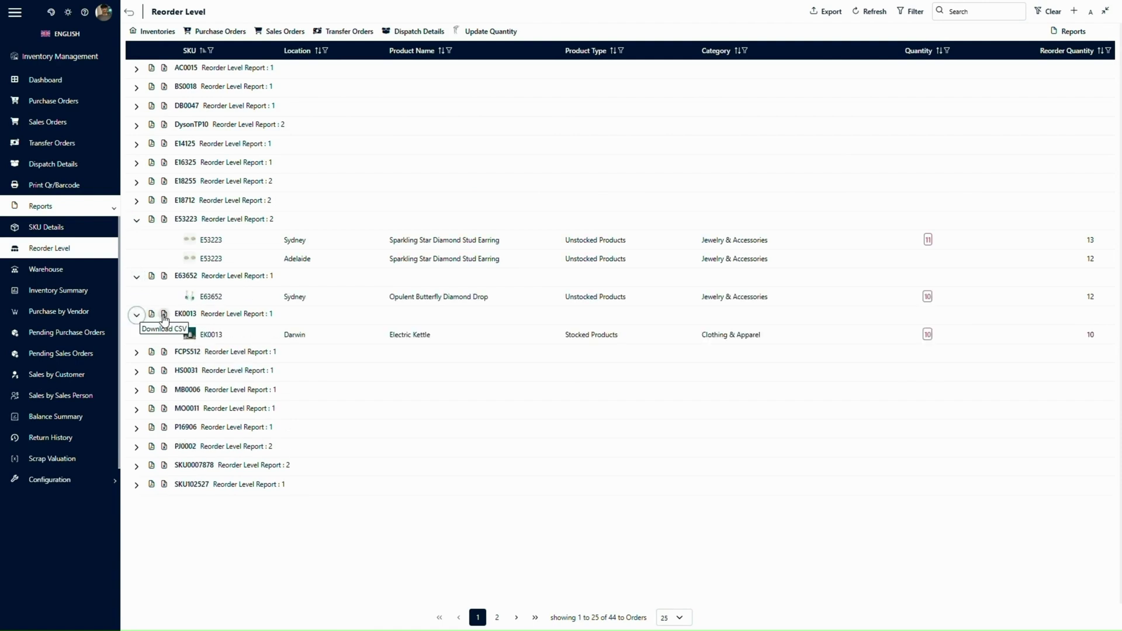
Open the Warehouse report, and expand the Abu Dhabi and Adelaide locations to examine their stock by SKU.
{"action": "left_click", "coordinate": [86, 273]}
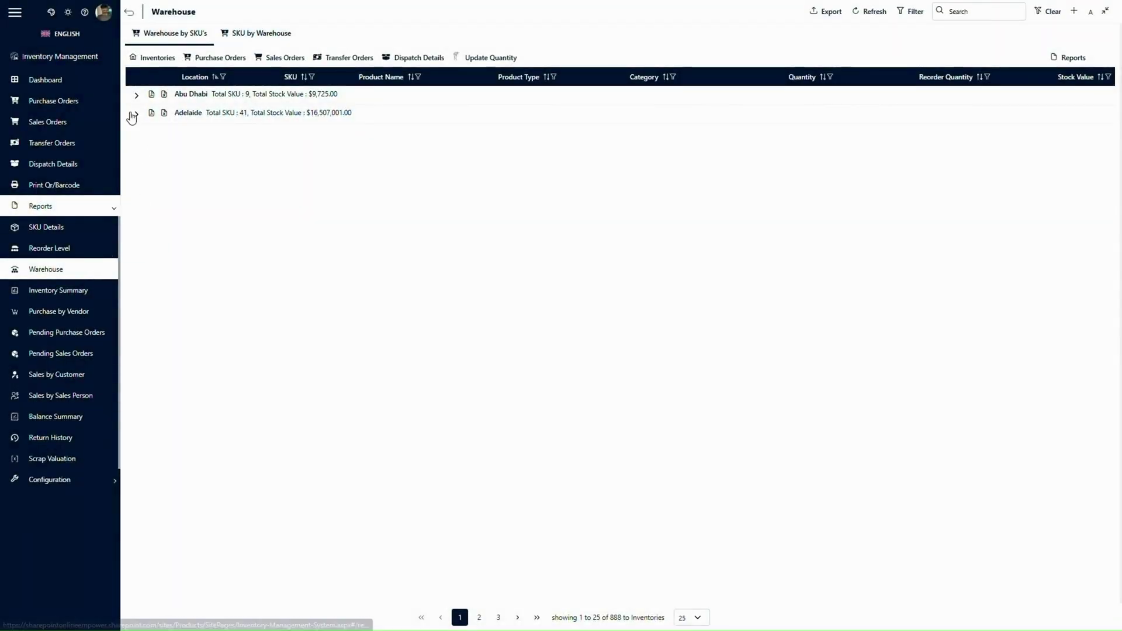
{"action": "left_click", "coordinate": [135, 96]}
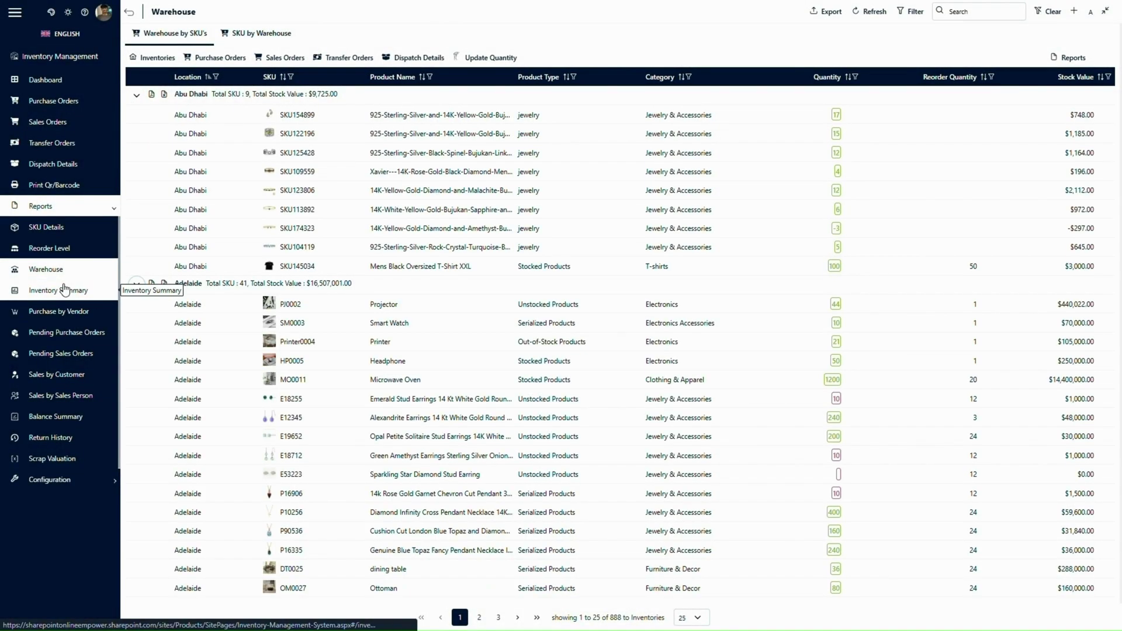
Open the Inventory Summary report, and view its product type, category and duration filters without applying any.
{"action": "left_click", "coordinate": [122, 276]}
{"action": "left_click", "coordinate": [902, 18]}
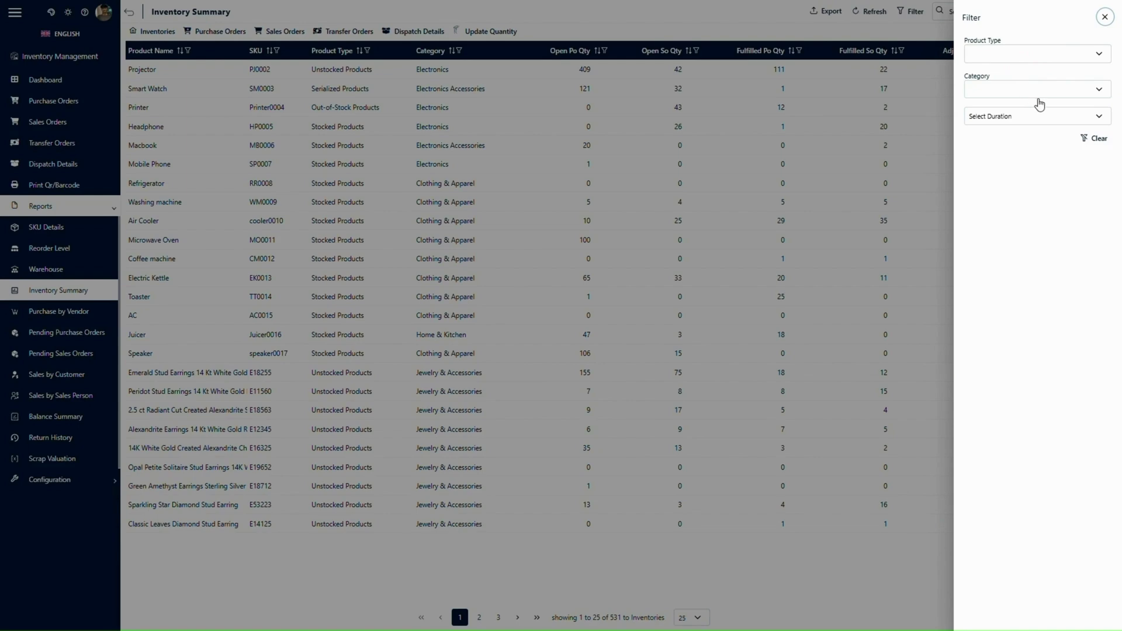
{"action": "left_click", "coordinate": [840, 17]}
Open the Purchase by Vendor report, and expand both listed vendors to examine their purchase orders.
{"action": "left_click", "coordinate": [85, 314]}
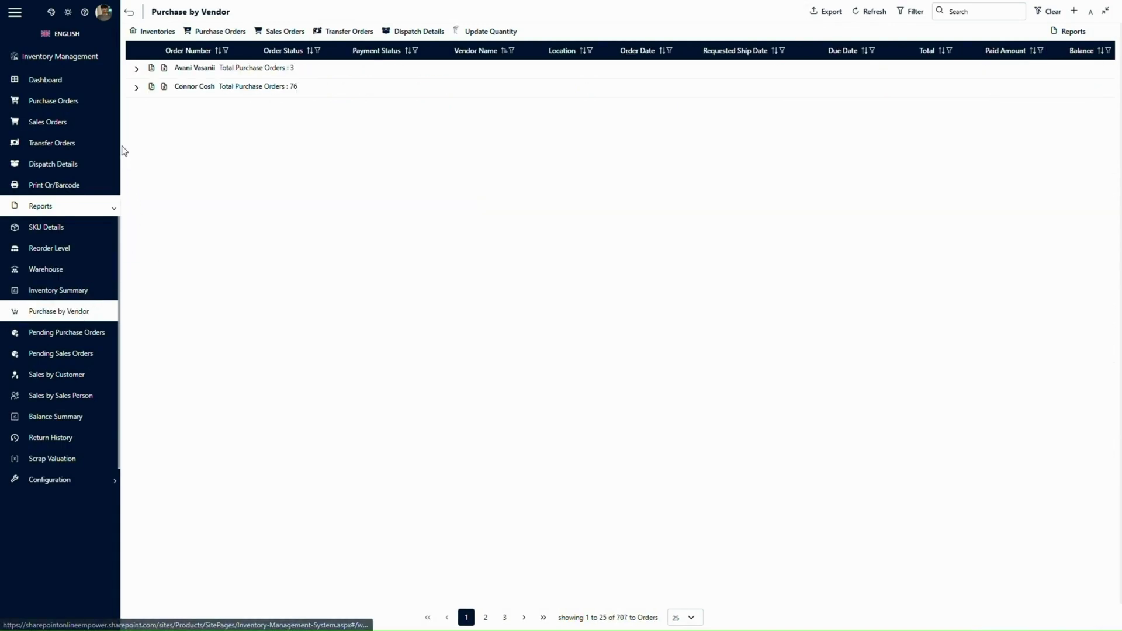
{"action": "left_click", "coordinate": [136, 70]}
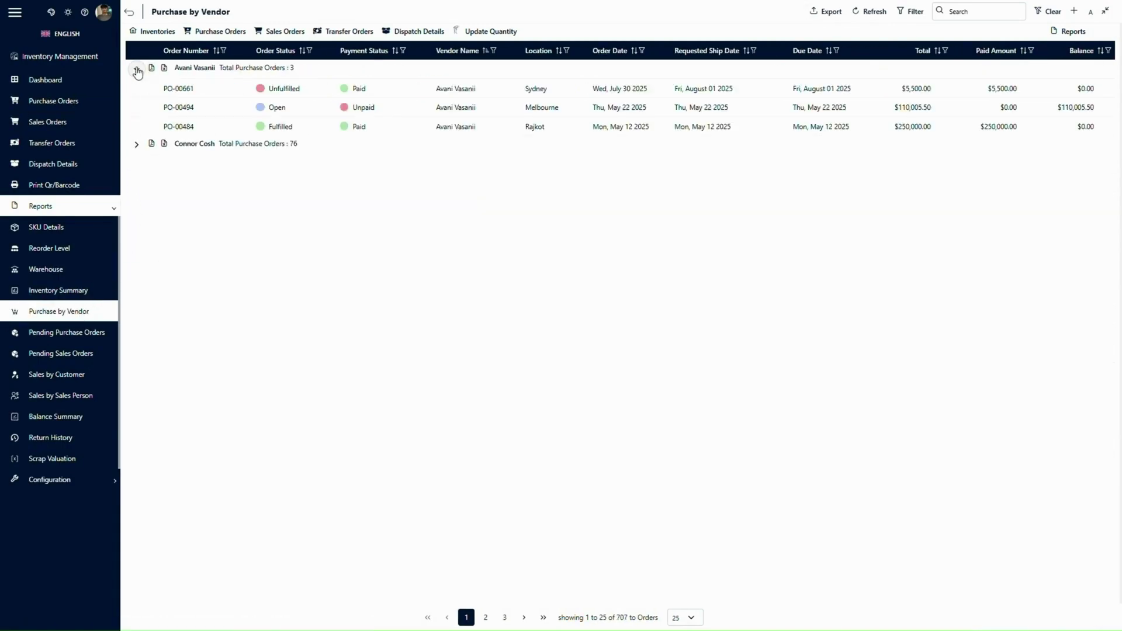
{"action": "left_click", "coordinate": [137, 145]}
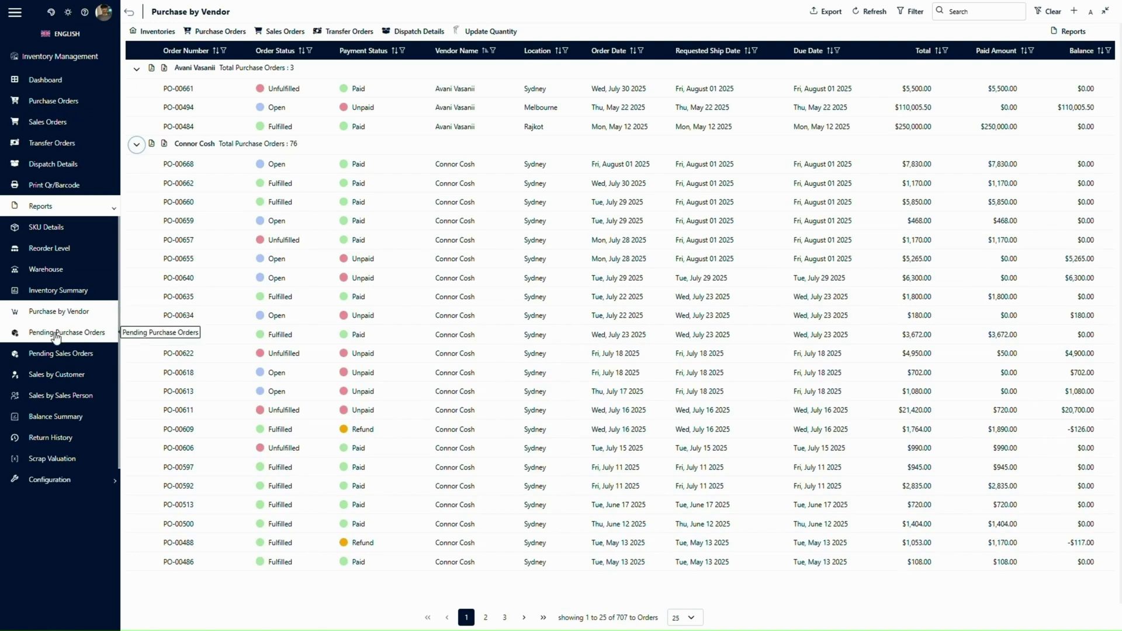
Open the Pending Purchase Orders report, and expand the fourth, fifth and sixth listed orders to examine their items.
{"action": "left_click", "coordinate": [56, 338]}
{"action": "left_click", "coordinate": [136, 126]}
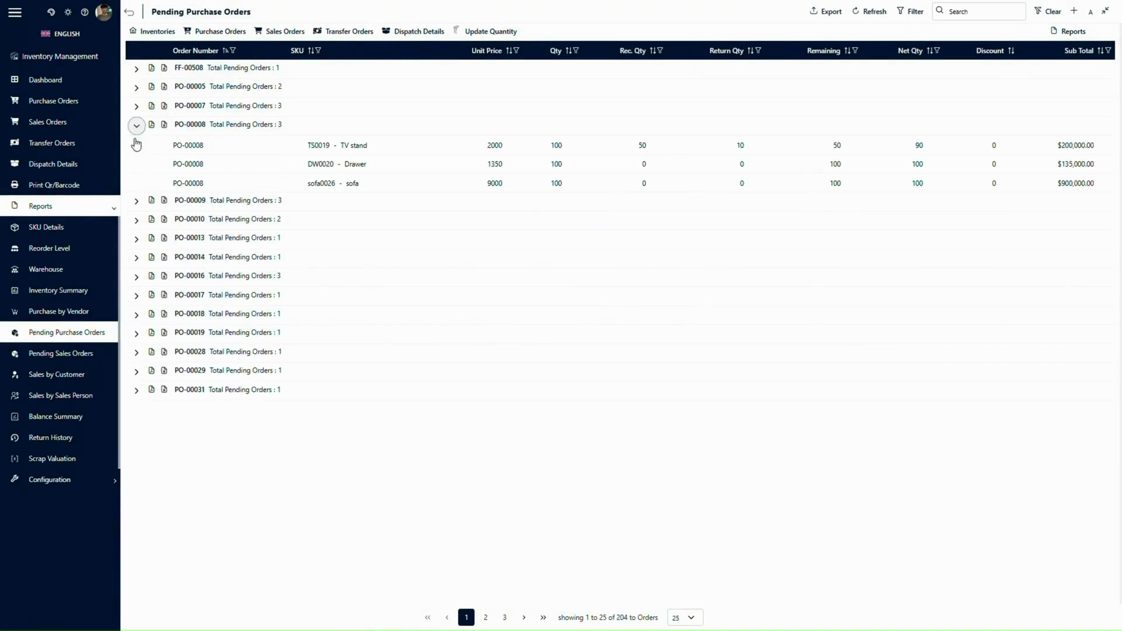
{"action": "left_click", "coordinate": [136, 202]}
{"action": "left_click", "coordinate": [136, 279]}
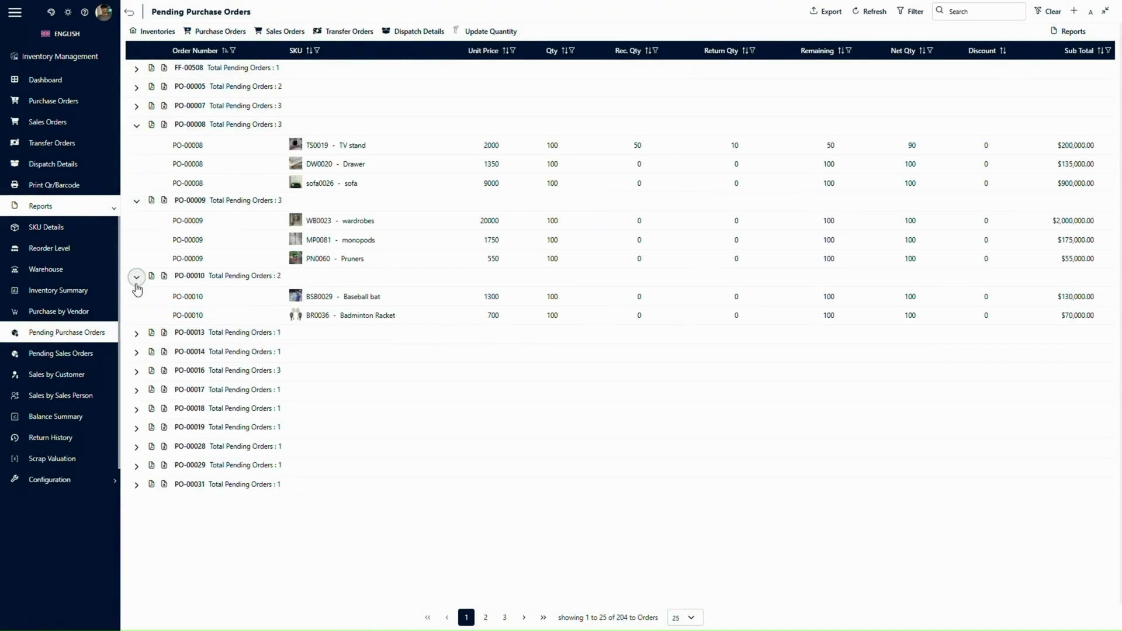
Open the Pending Sales Orders report, and expand the fourth, fifth and sixth listed orders to examine their items.
{"action": "left_click", "coordinate": [81, 373]}
{"action": "left_click", "coordinate": [79, 354]}
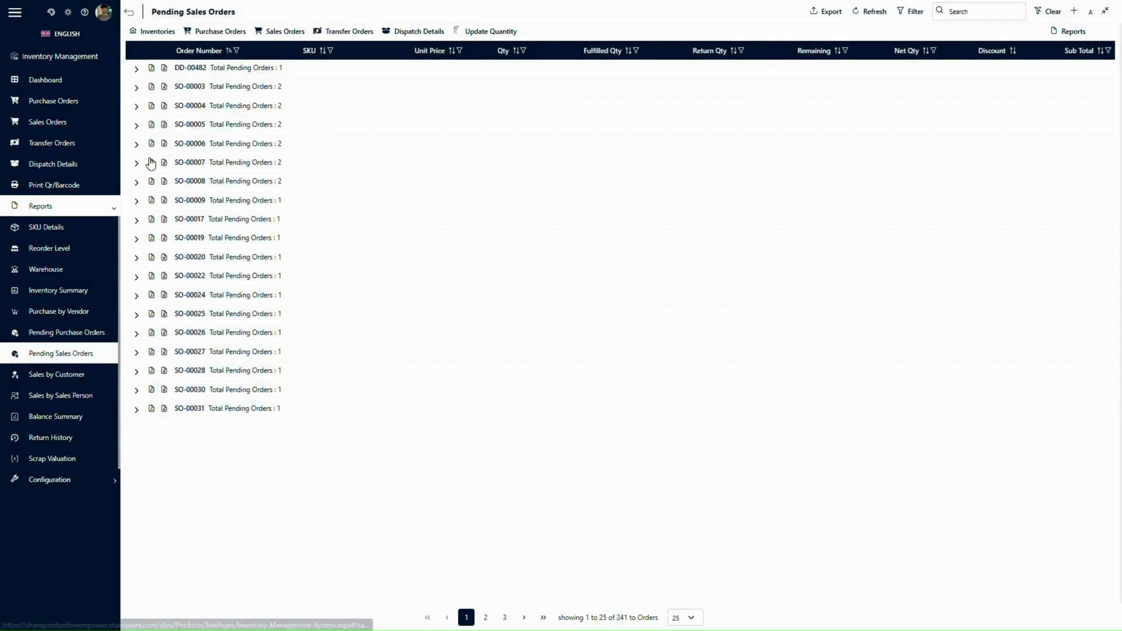
{"action": "left_click", "coordinate": [137, 125]}
{"action": "left_click", "coordinate": [136, 183]}
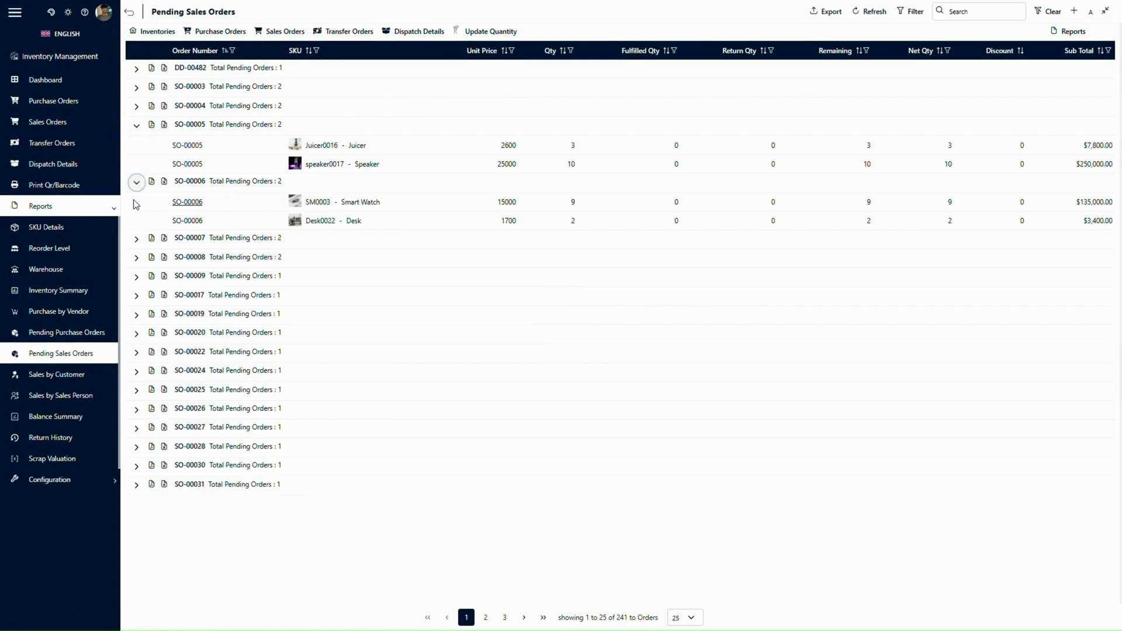
{"action": "left_click", "coordinate": [136, 238]}
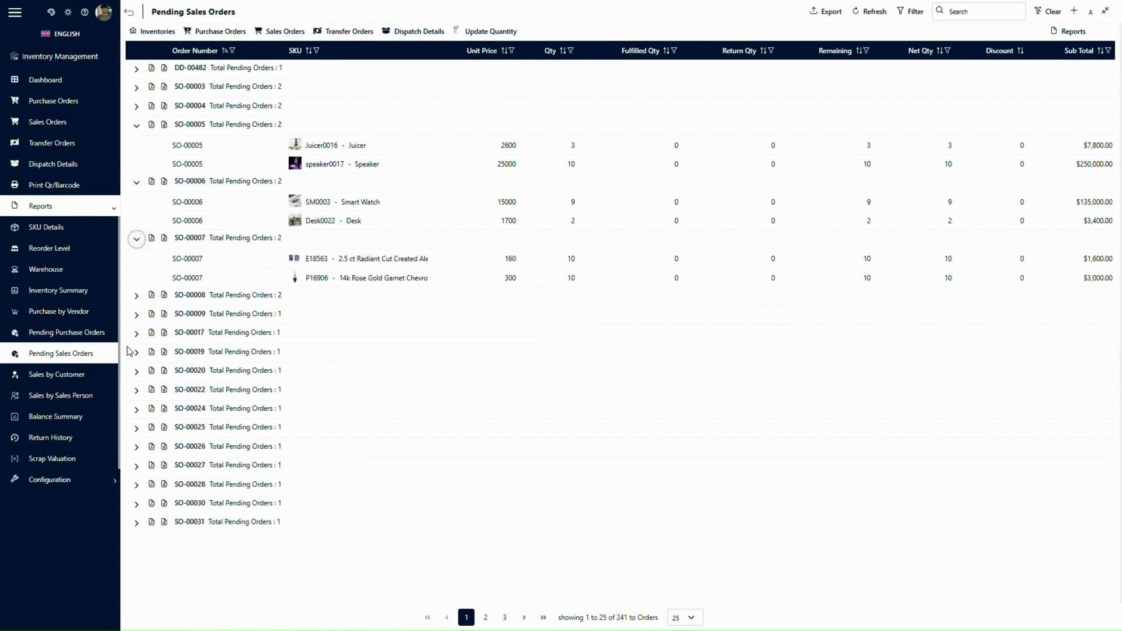
Examine the Sales by Customer and Sales by Sales Person reports, expanding the listed customer and sales representative.
{"action": "left_click", "coordinate": [90, 374]}
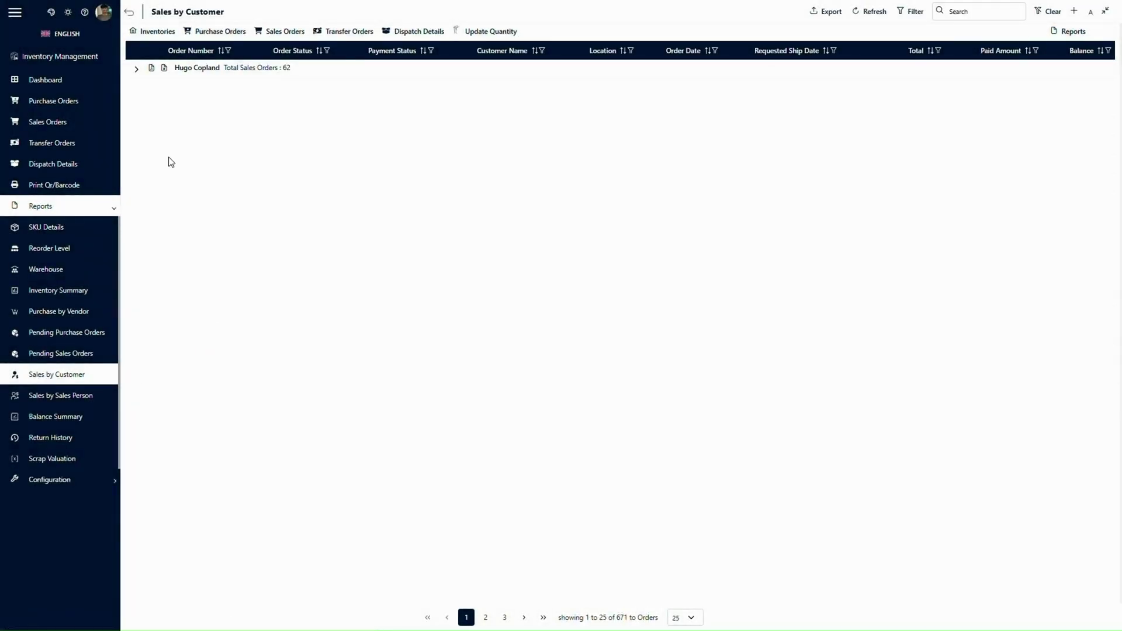
{"action": "left_click", "coordinate": [136, 69]}
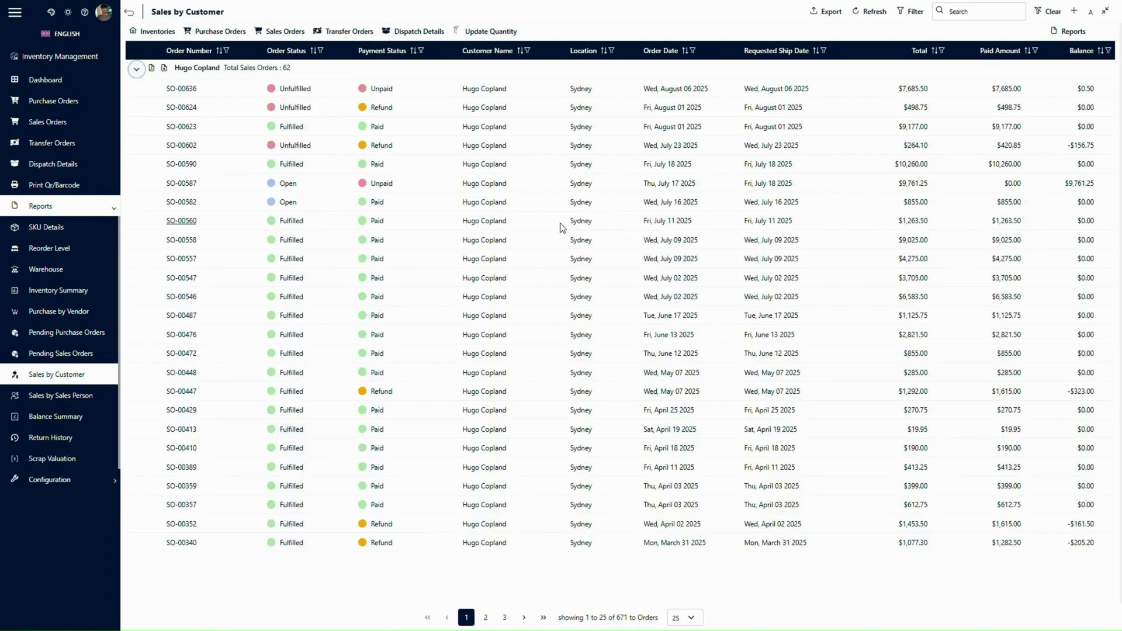
{"action": "left_click", "coordinate": [117, 396]}
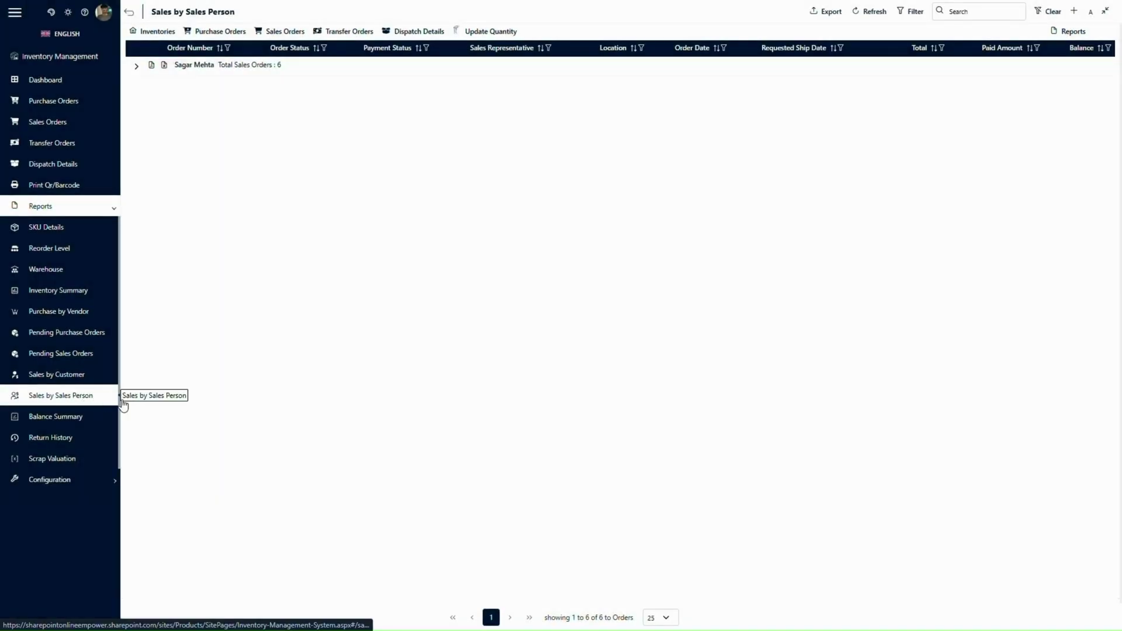
{"action": "left_click", "coordinate": [137, 68]}
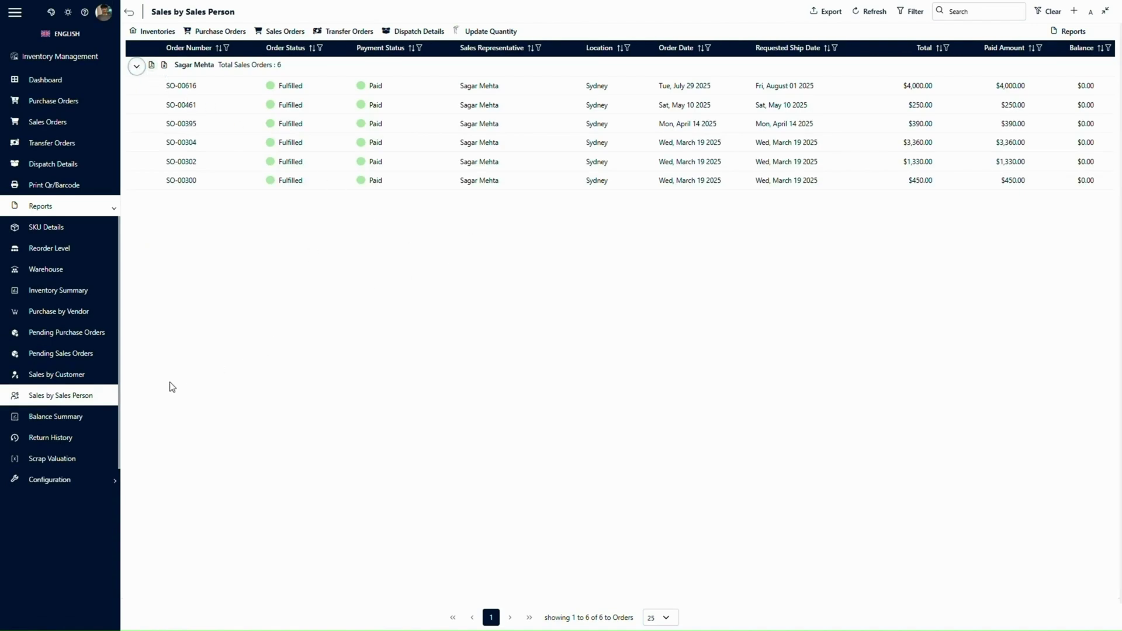
Open the Balance Summary report, and examine the vendor balances and the customer balances.
{"action": "left_click", "coordinate": [100, 416]}
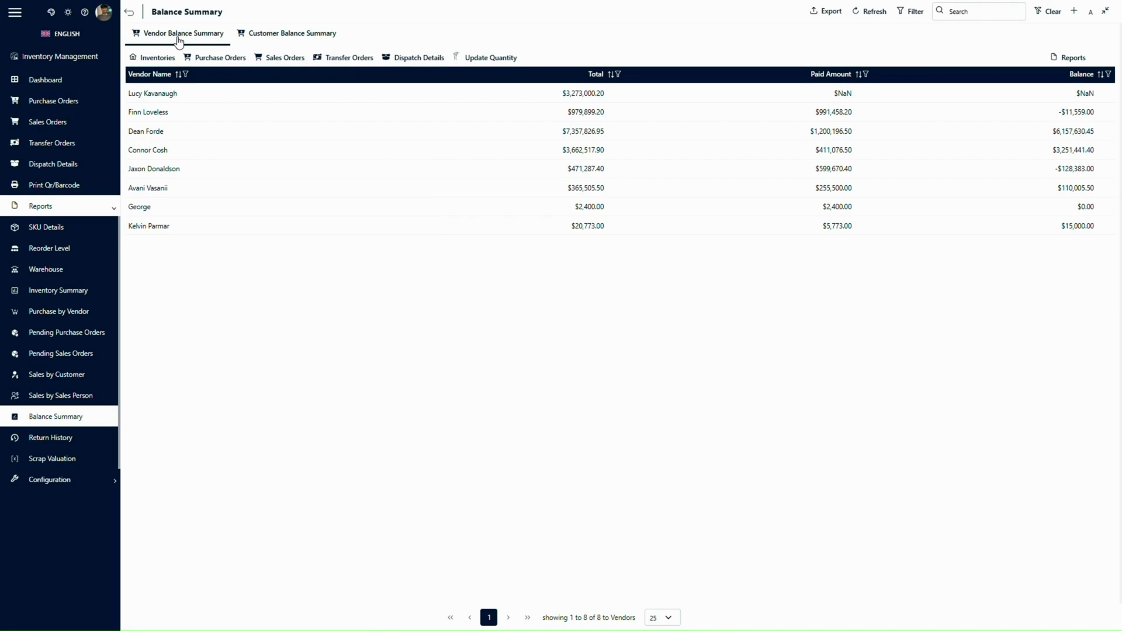
{"action": "left_click", "coordinate": [298, 41]}
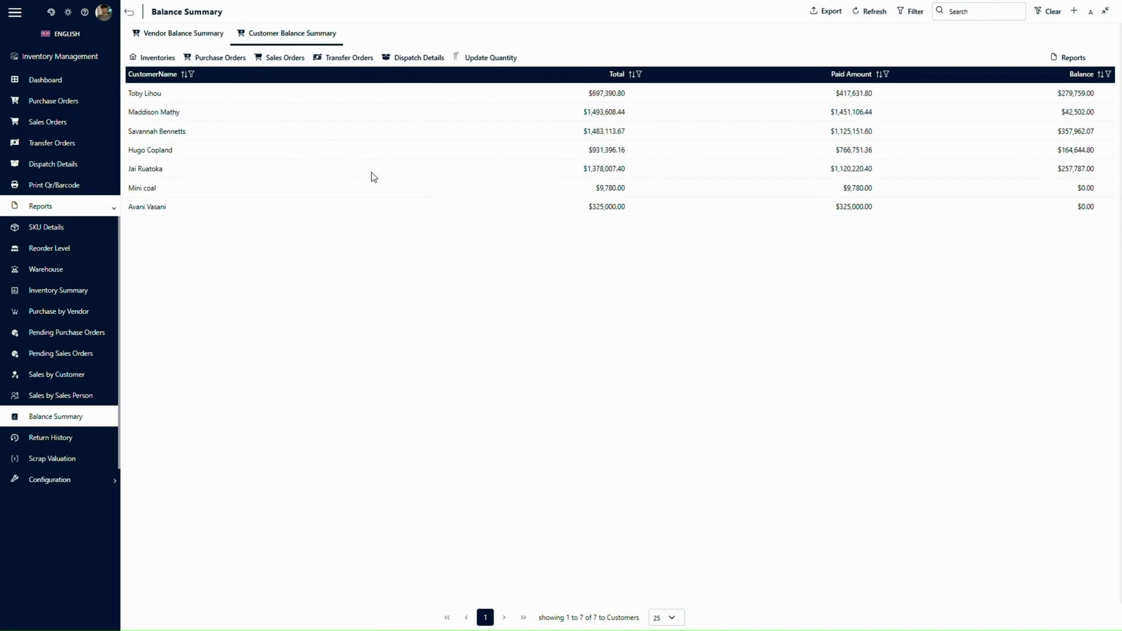
Examine the purchase and sales Return History, expanding the sales returns of SKU124985 and SKU125046, and open the Scrap Valuation report.
{"action": "left_click", "coordinate": [99, 437]}
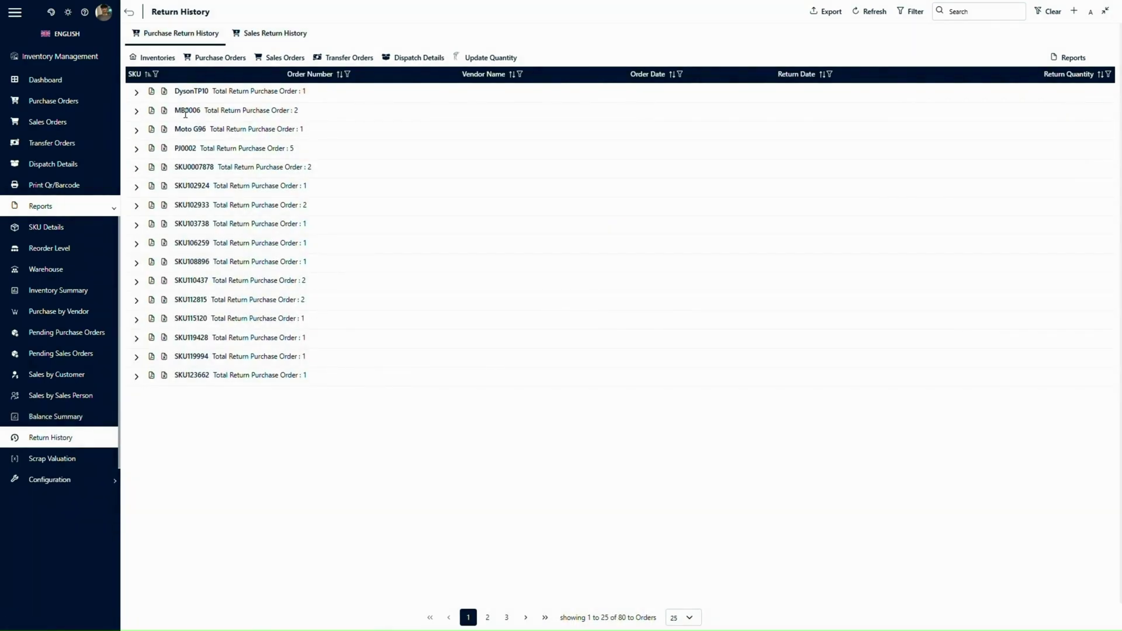
{"action": "left_click", "coordinate": [272, 35]}
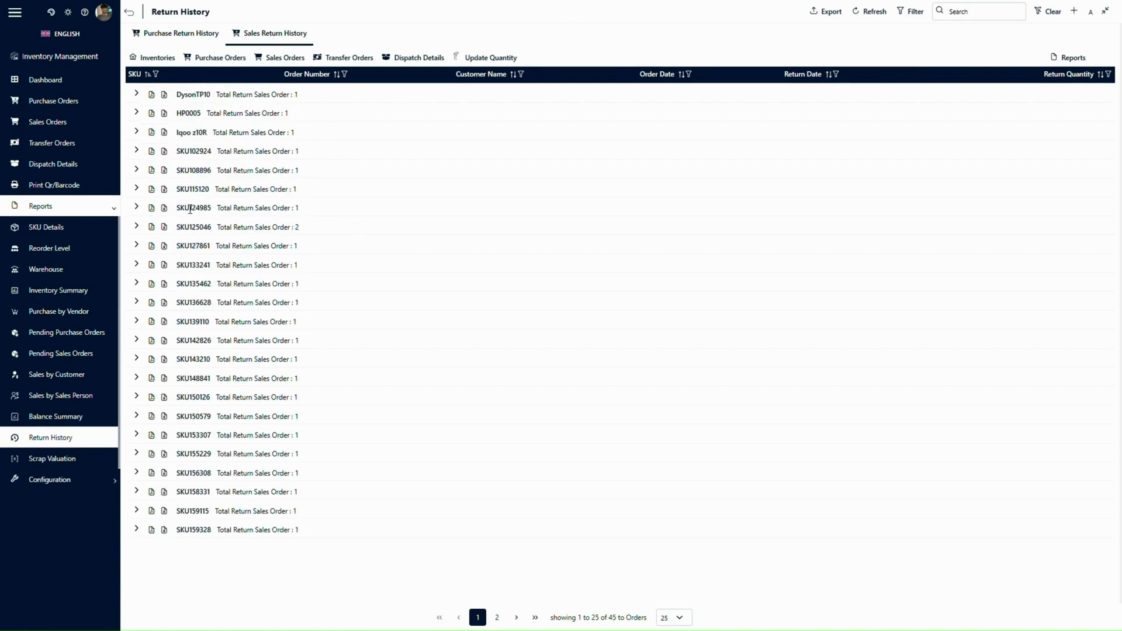
{"action": "left_click", "coordinate": [136, 207]}
{"action": "left_click", "coordinate": [136, 245]}
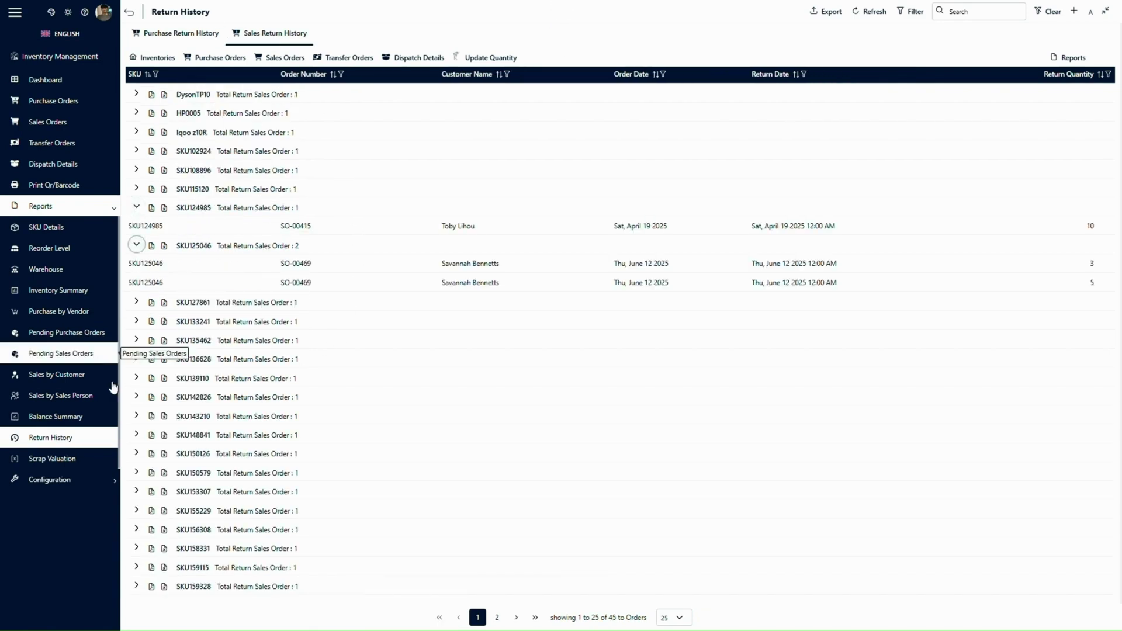
{"action": "left_click", "coordinate": [75, 458]}
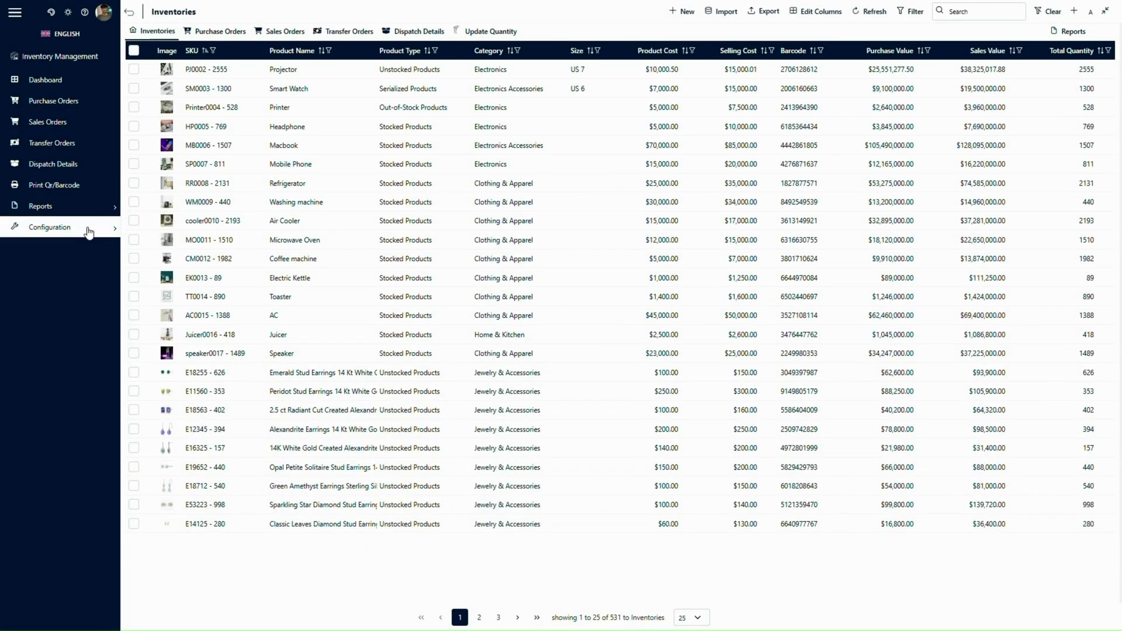
Open the Vendors master, examine the new vendor form and its Vendor Product section, and leave without saving.
{"action": "left_click", "coordinate": [89, 233]}
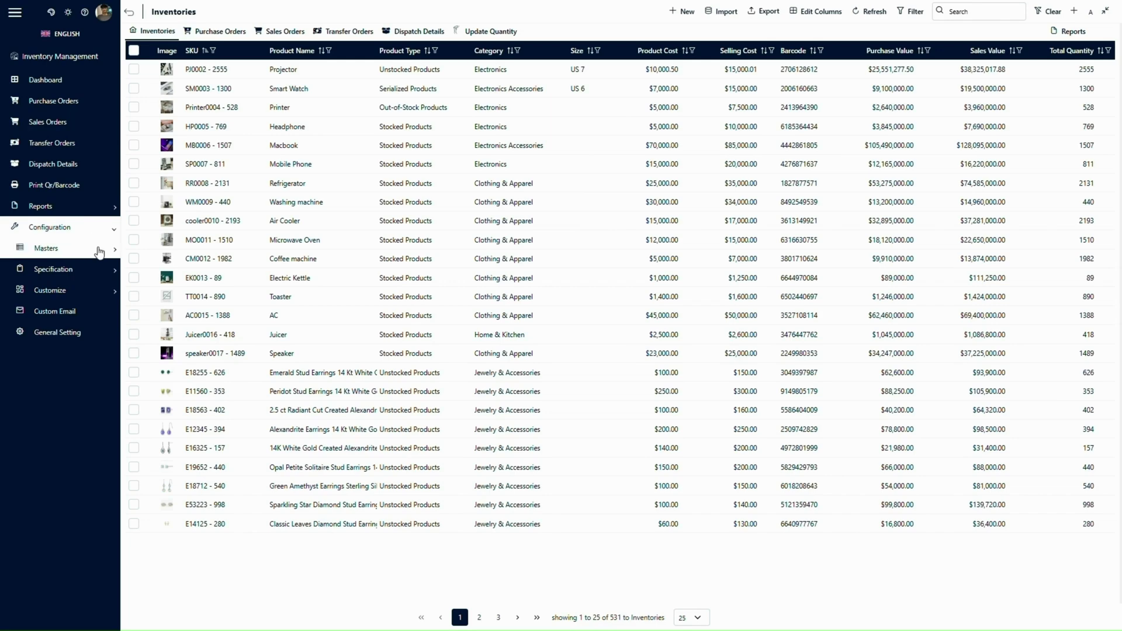
{"action": "left_click", "coordinate": [100, 251]}
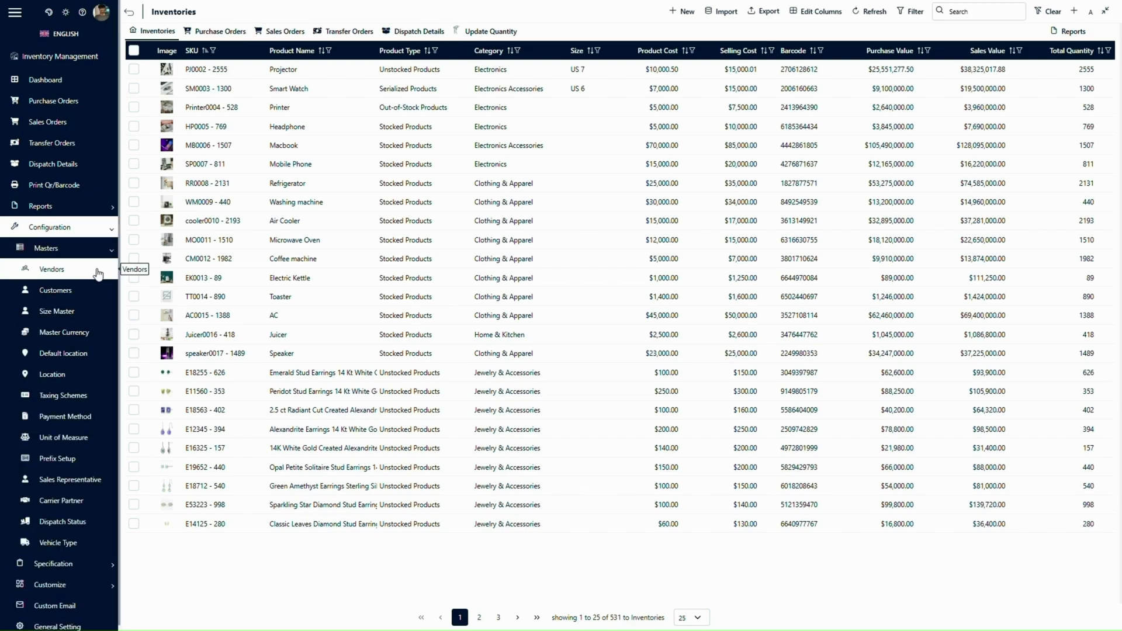
{"action": "left_click", "coordinate": [70, 272]}
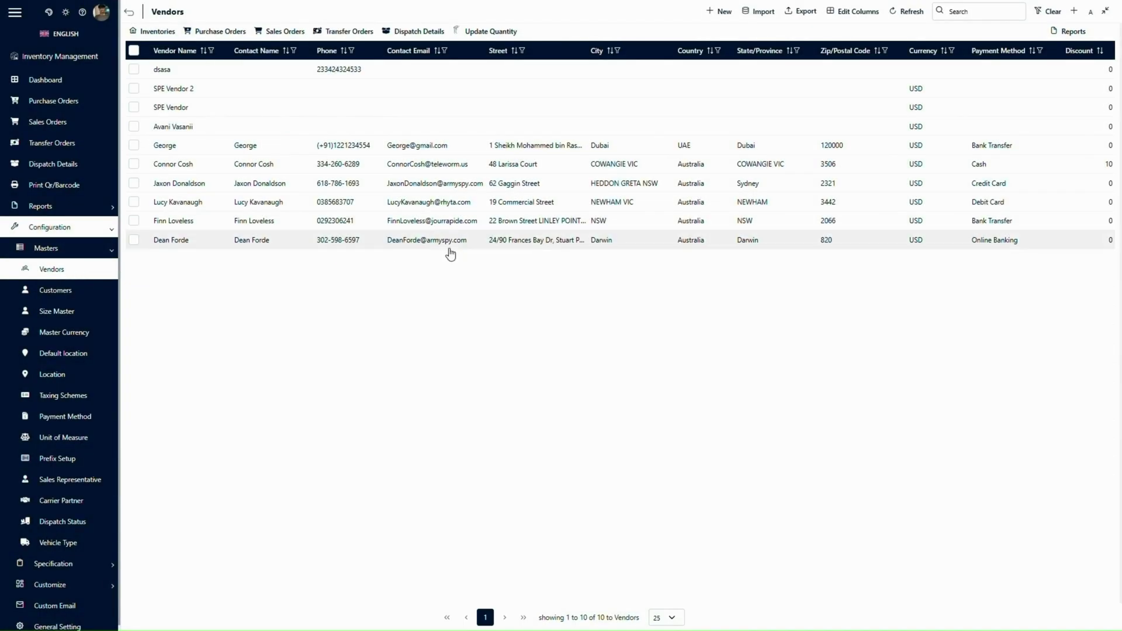
{"action": "left_click", "coordinate": [718, 12]}
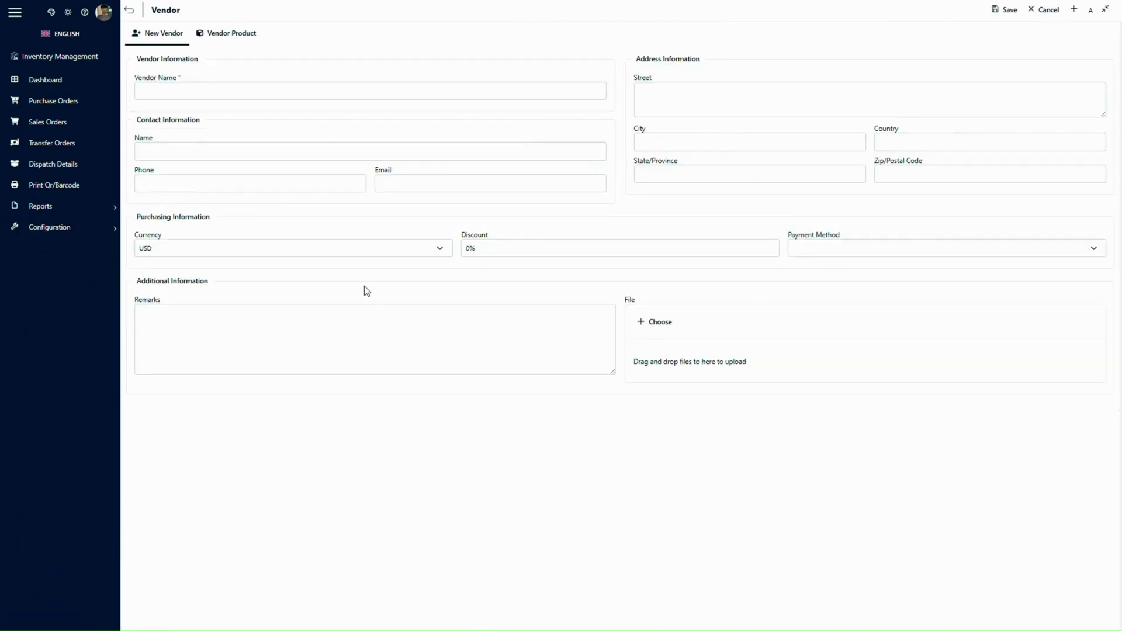
{"action": "left_click", "coordinate": [217, 38]}
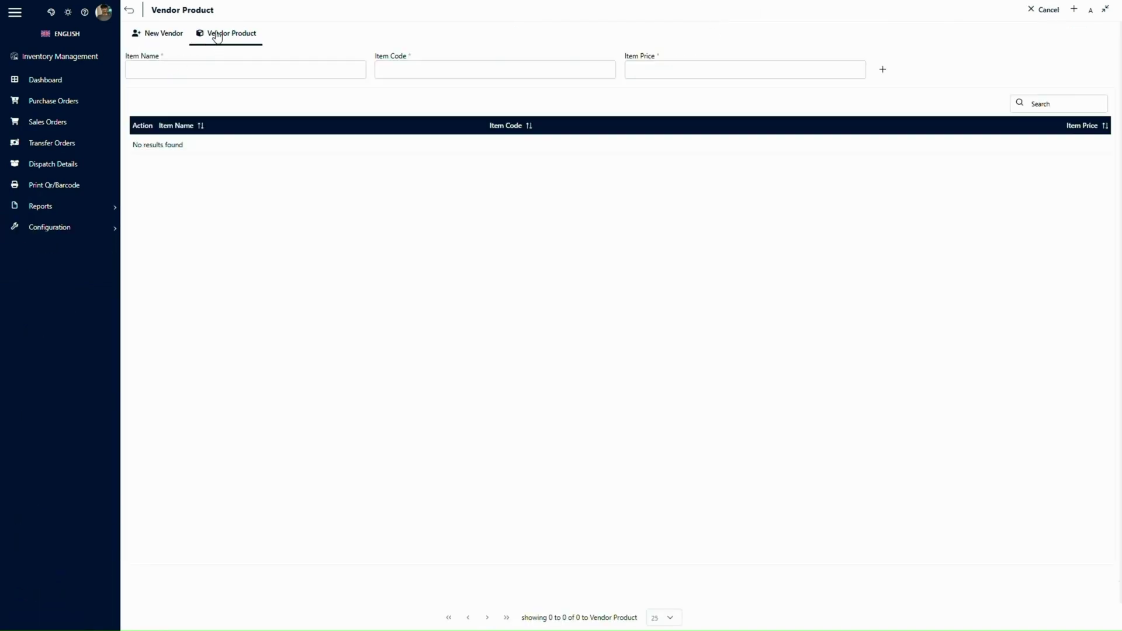
{"action": "left_click", "coordinate": [128, 10]}
View the Customers, Size Master, Master Currency and Default location masters.
{"action": "left_click", "coordinate": [99, 294]}
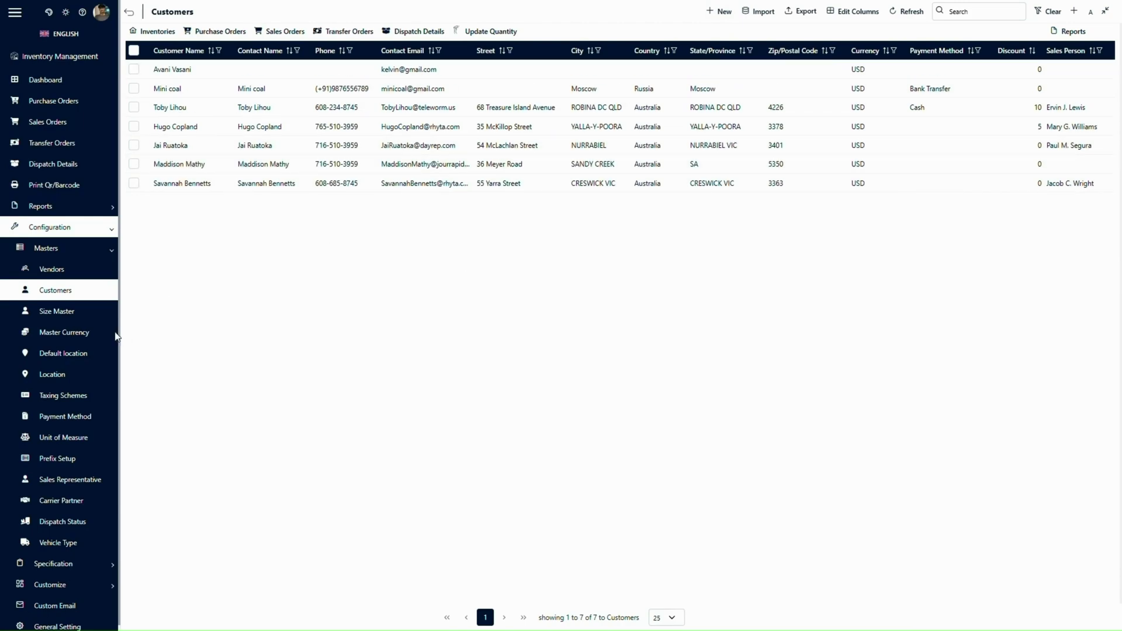
{"action": "left_click", "coordinate": [87, 314]}
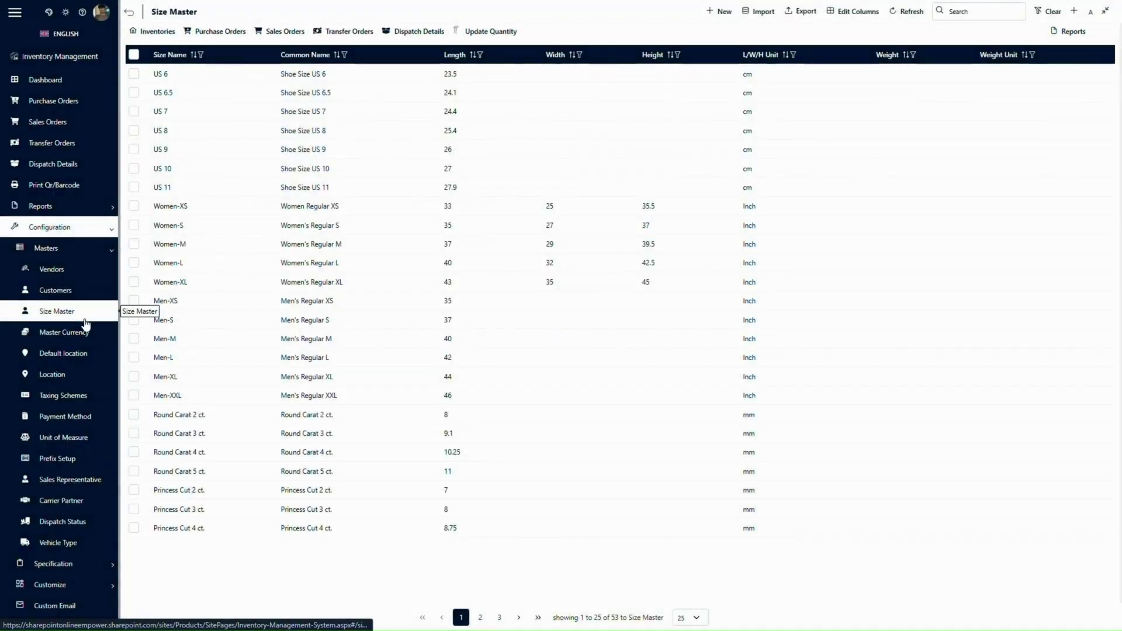
{"action": "left_click", "coordinate": [57, 334]}
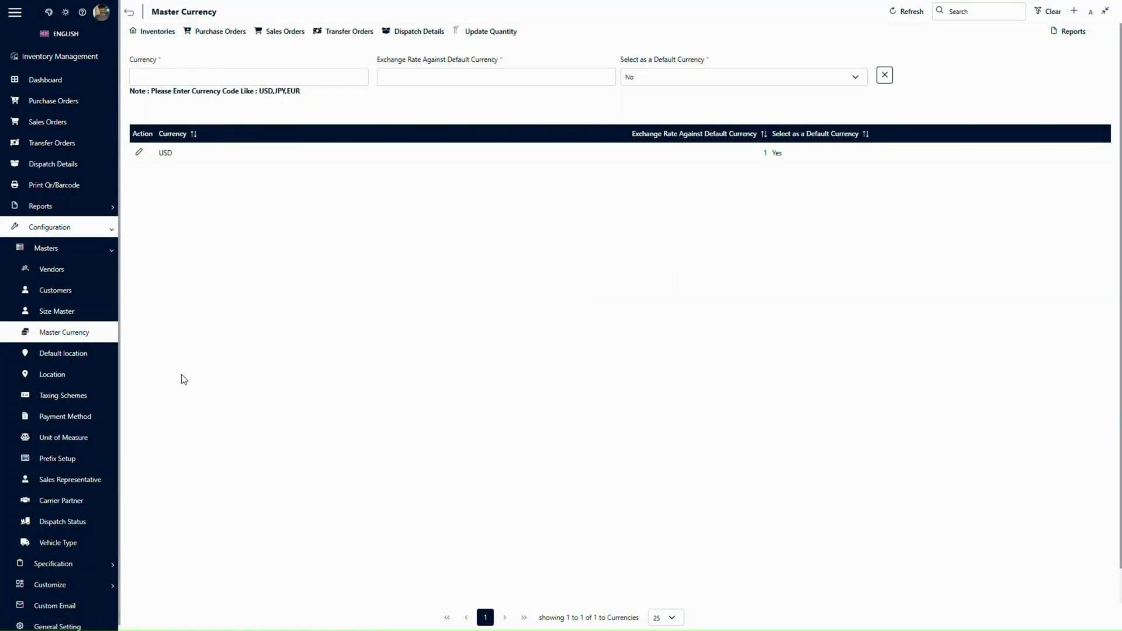
{"action": "left_click", "coordinate": [80, 354]}
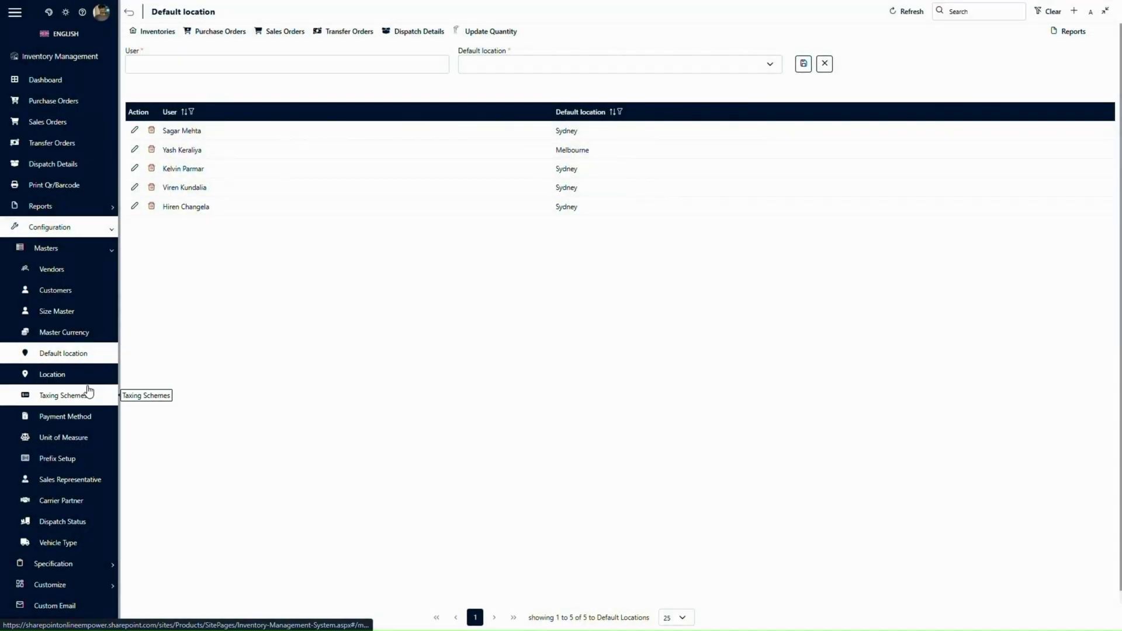
View the Location, Taxing Schemes, Payment Method, Unit of Measure and Prefix Setup masters.
{"action": "left_click", "coordinate": [85, 383]}
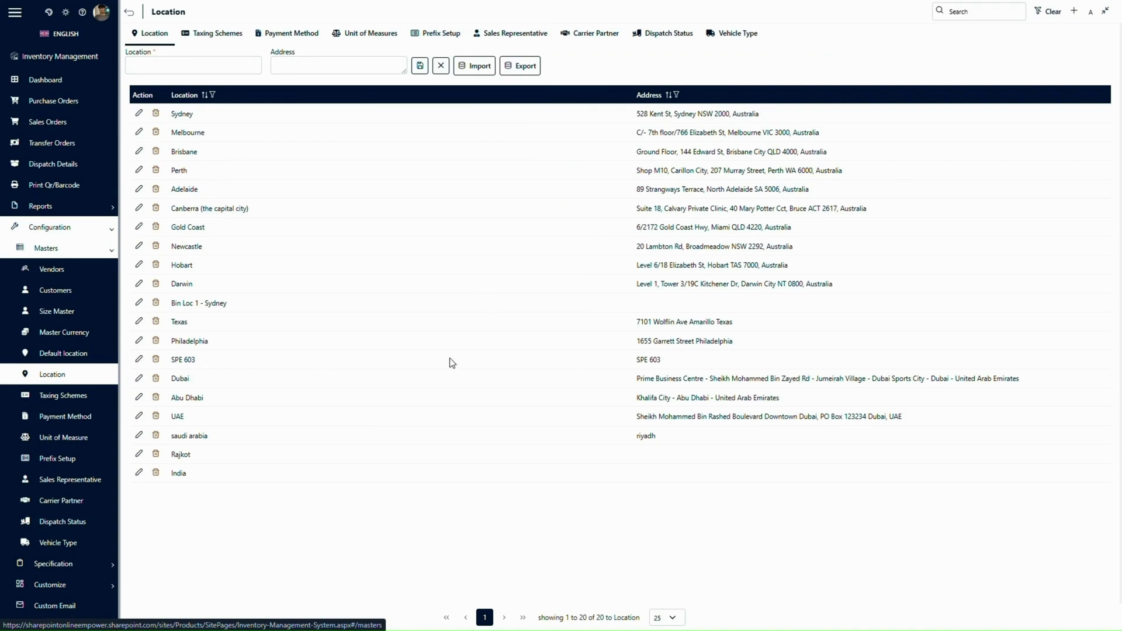
{"action": "left_click", "coordinate": [50, 400]}
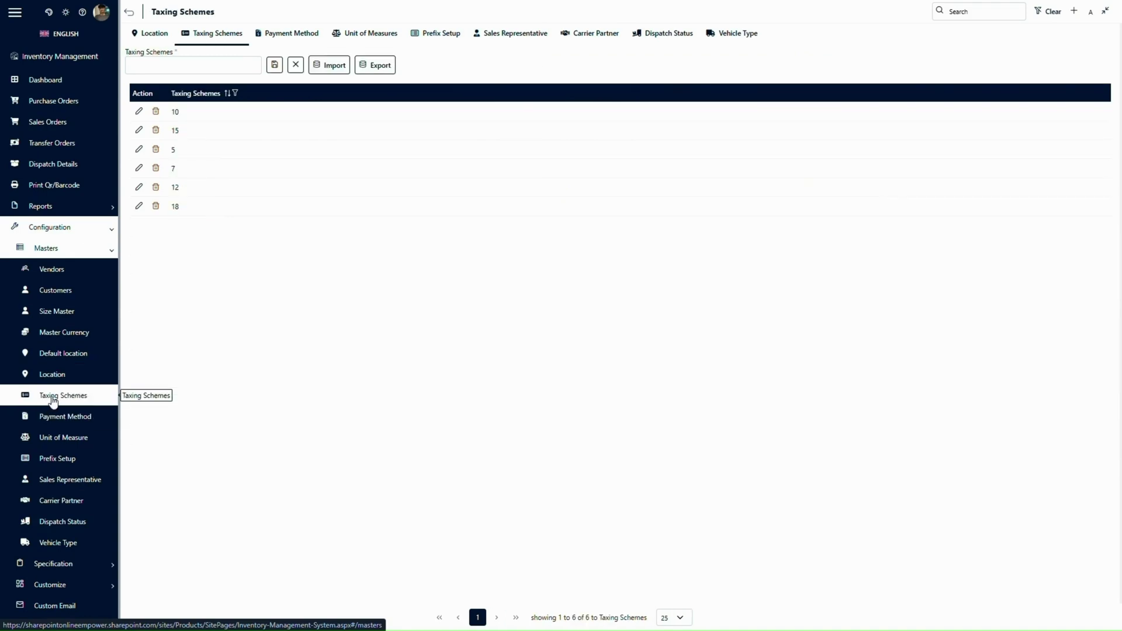
{"action": "left_click", "coordinate": [78, 418]}
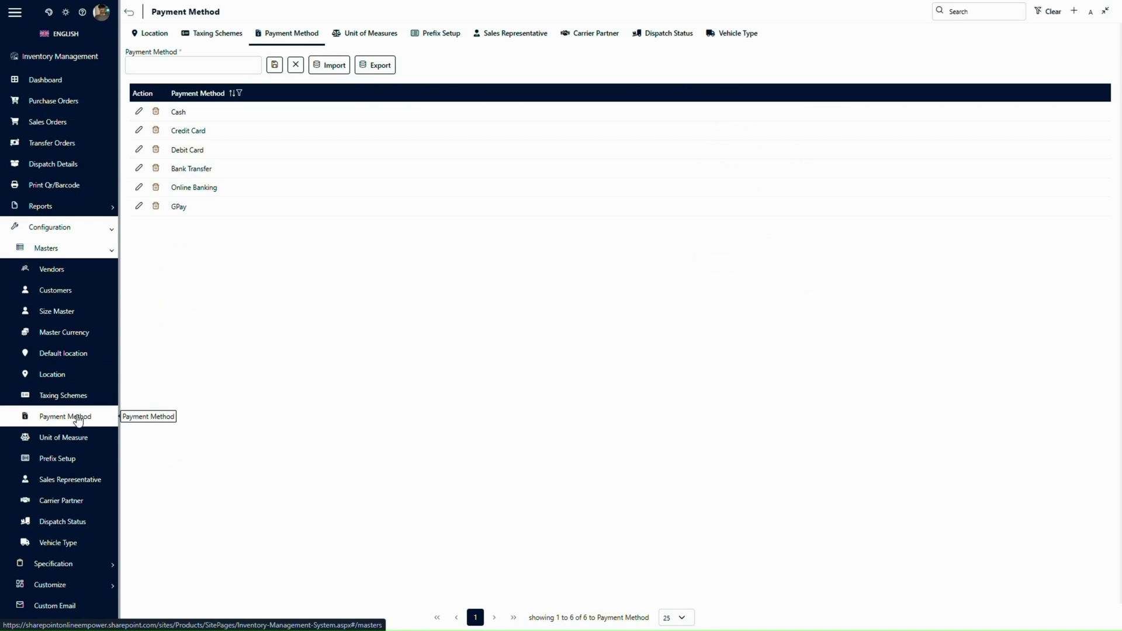
{"action": "left_click", "coordinate": [96, 443]}
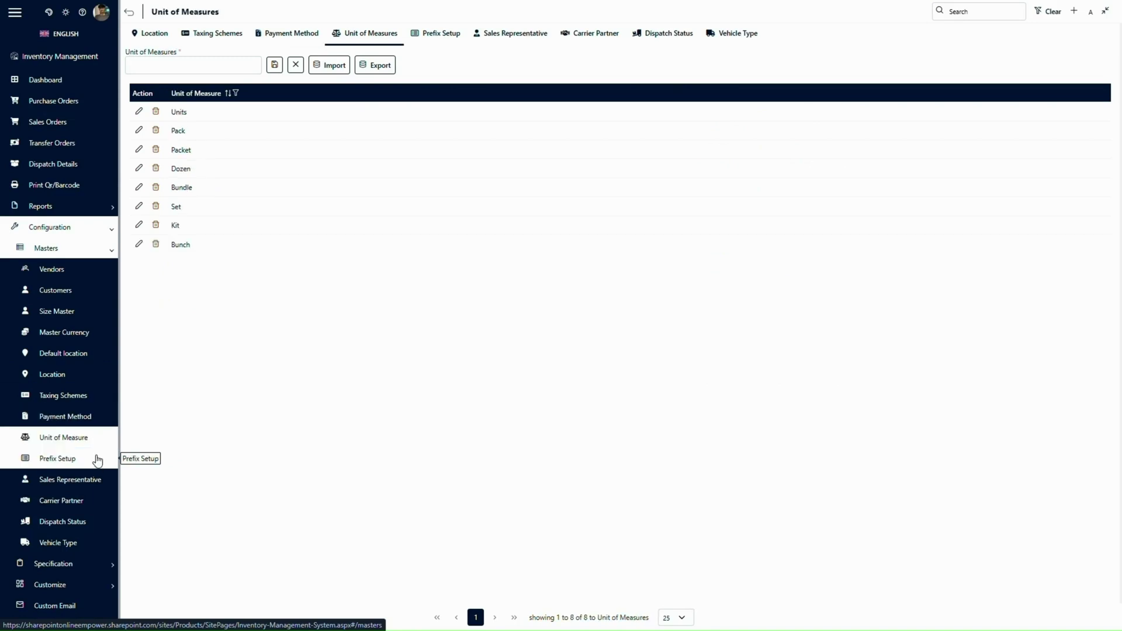
{"action": "left_click", "coordinate": [98, 461]}
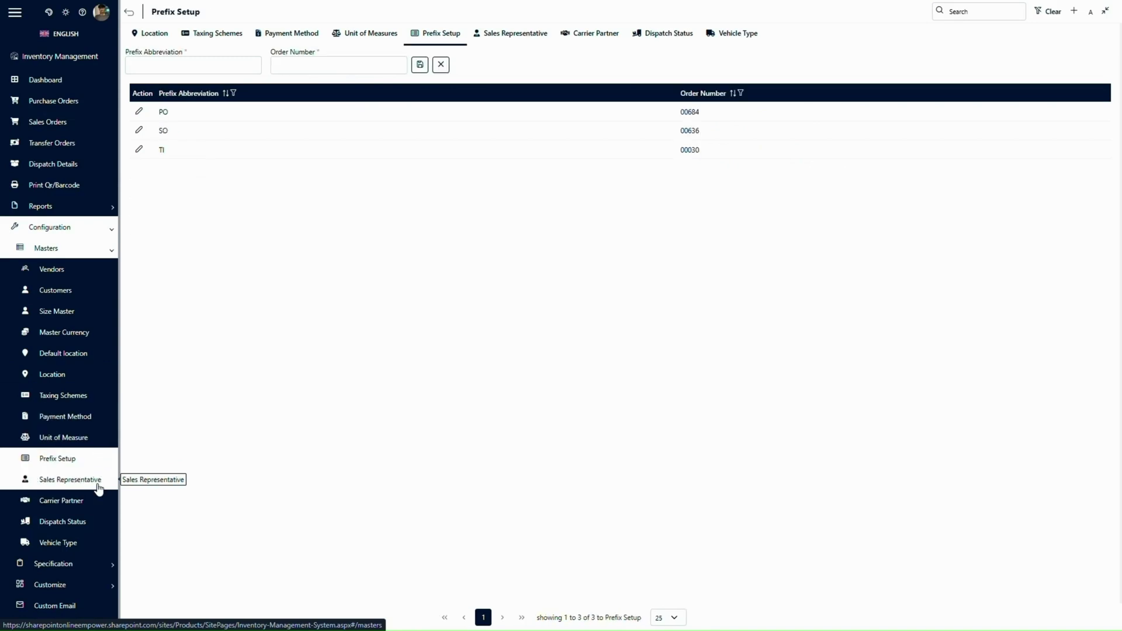
View the Sales Representative, Carrier Partner and Dispatch Status masters.
{"action": "left_click", "coordinate": [99, 479]}
{"action": "left_click", "coordinate": [99, 502]}
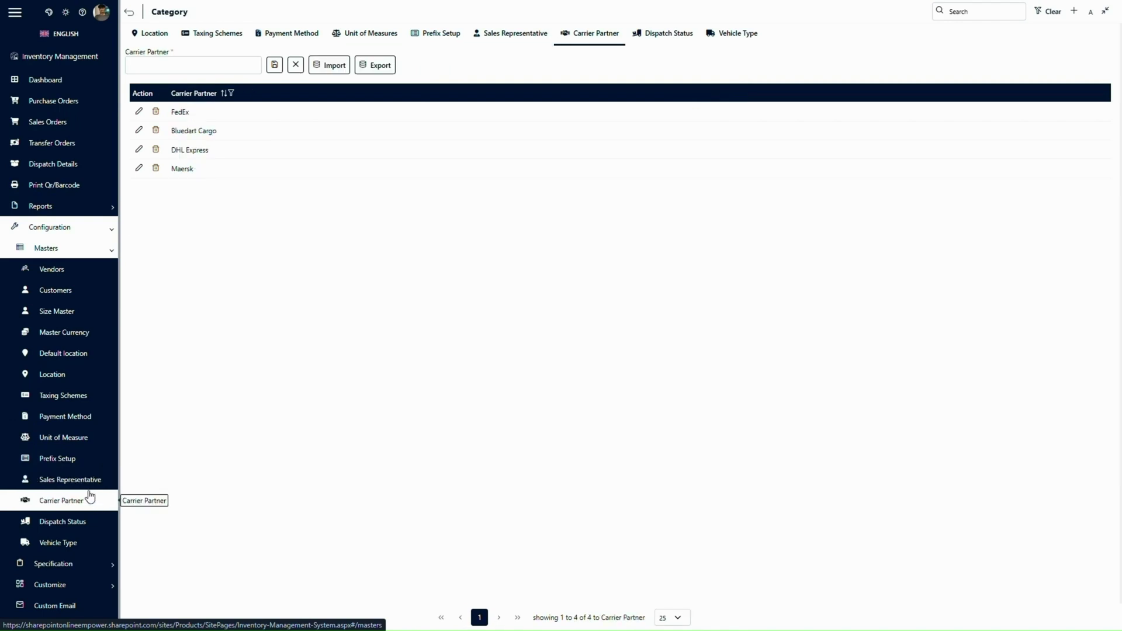
{"action": "left_click", "coordinate": [101, 514]}
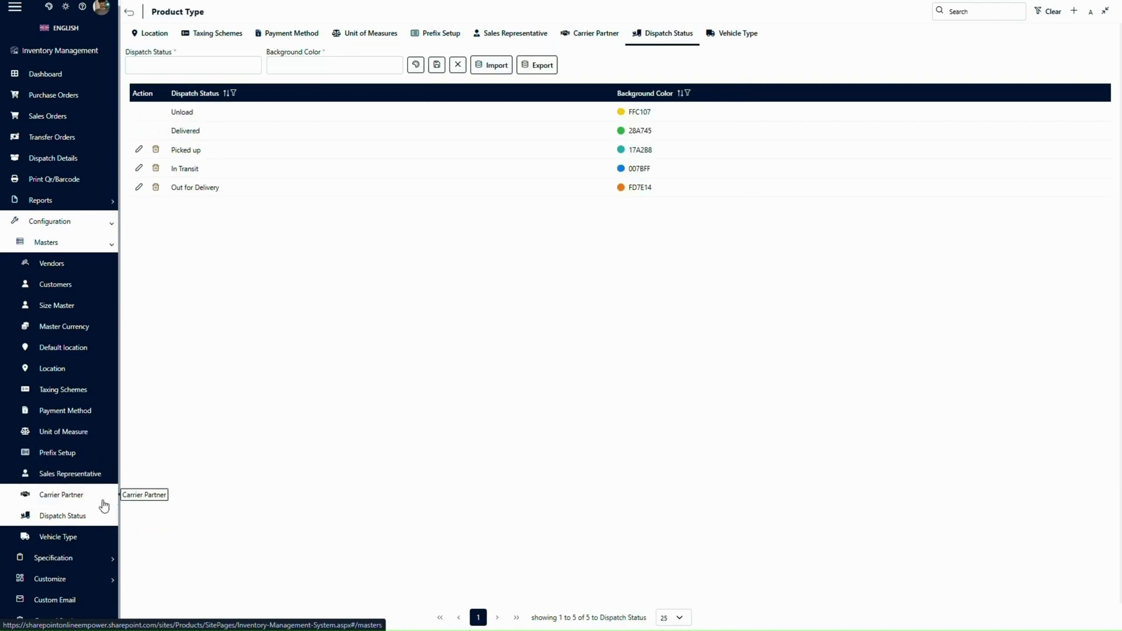
View the Vehicle Type master and the Category, Product Type, Length and Weight specification lists.
{"action": "left_click", "coordinate": [91, 542]}
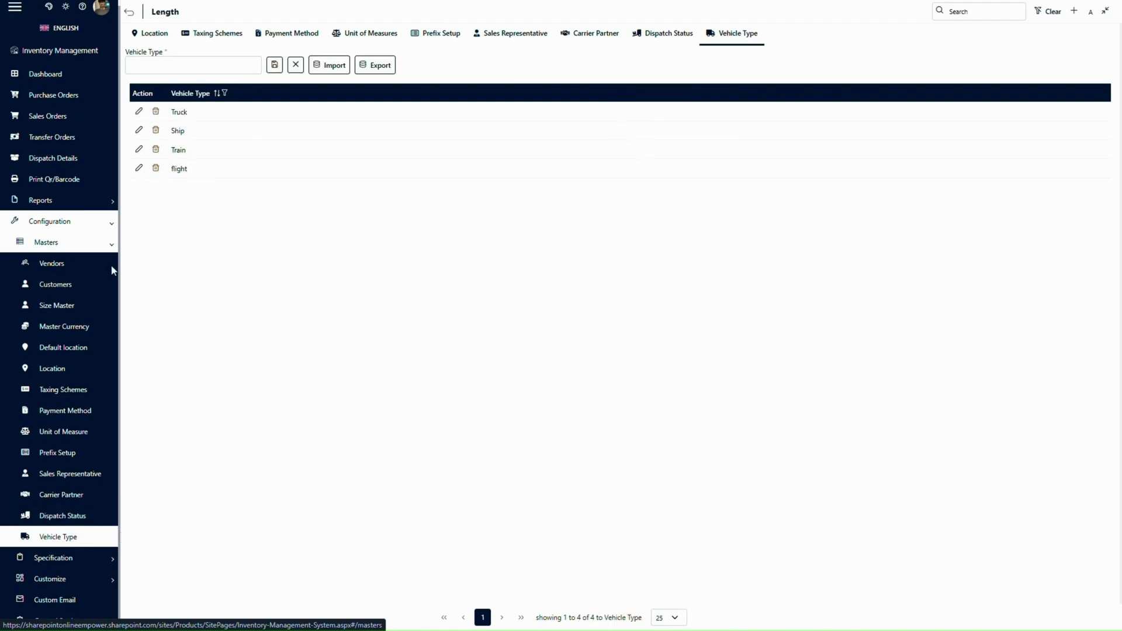
{"action": "left_click", "coordinate": [104, 246]}
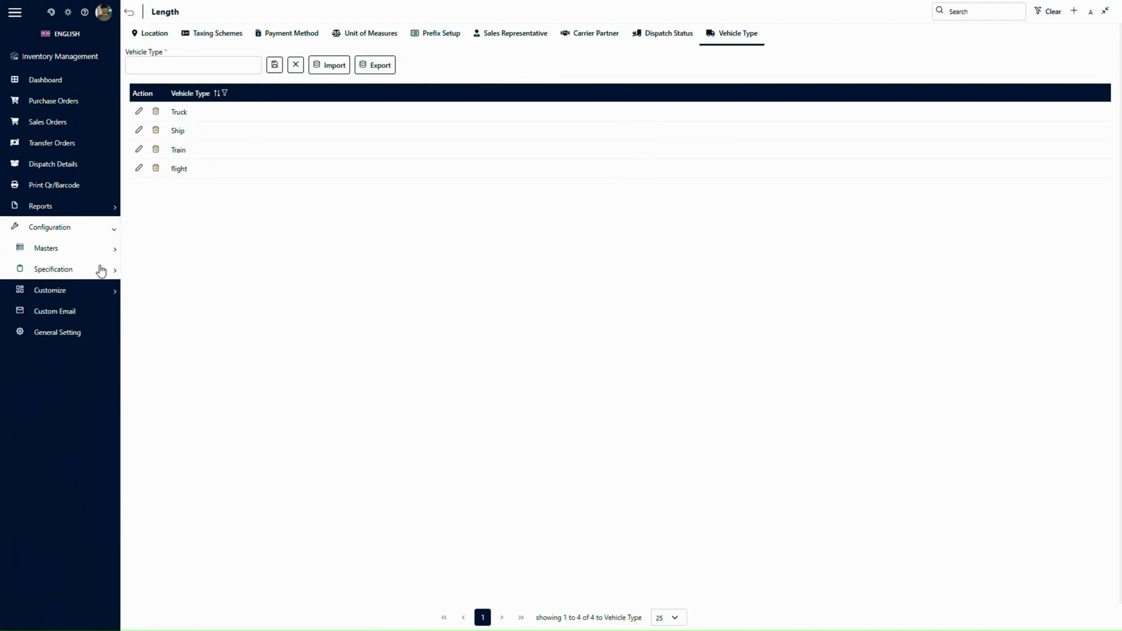
{"action": "left_click", "coordinate": [100, 270]}
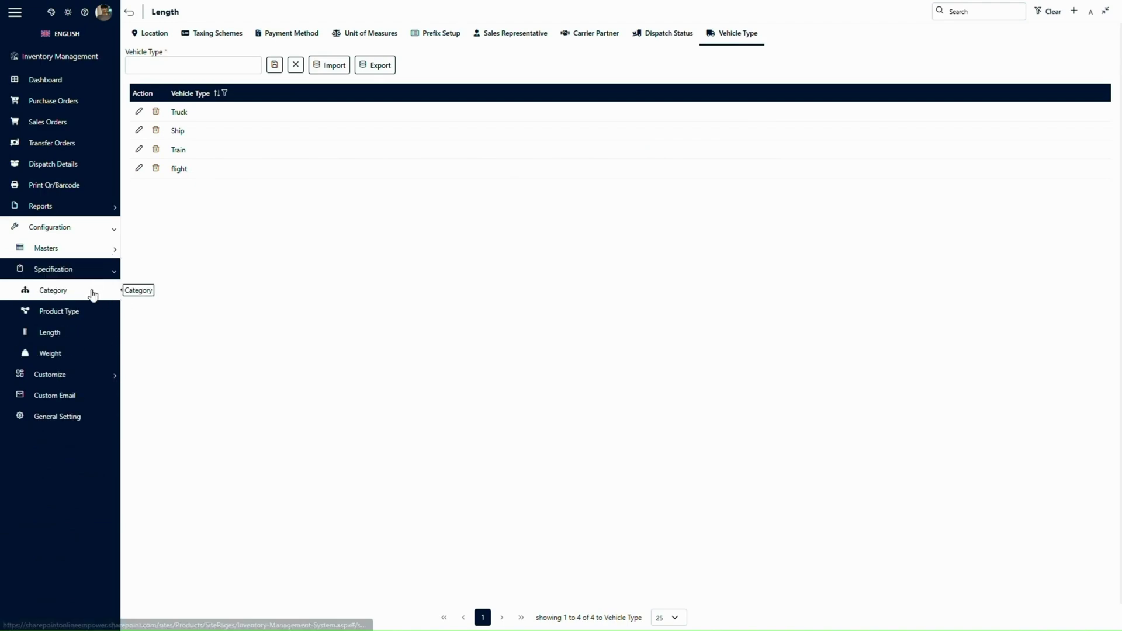
{"action": "left_click", "coordinate": [92, 296]}
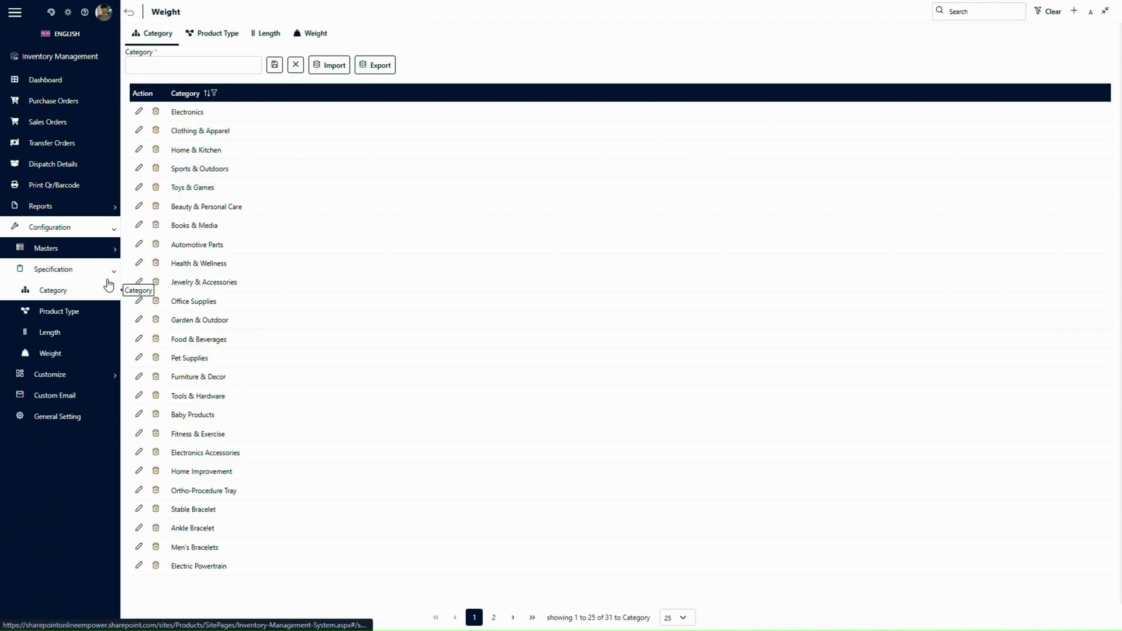
{"action": "left_click", "coordinate": [89, 323]}
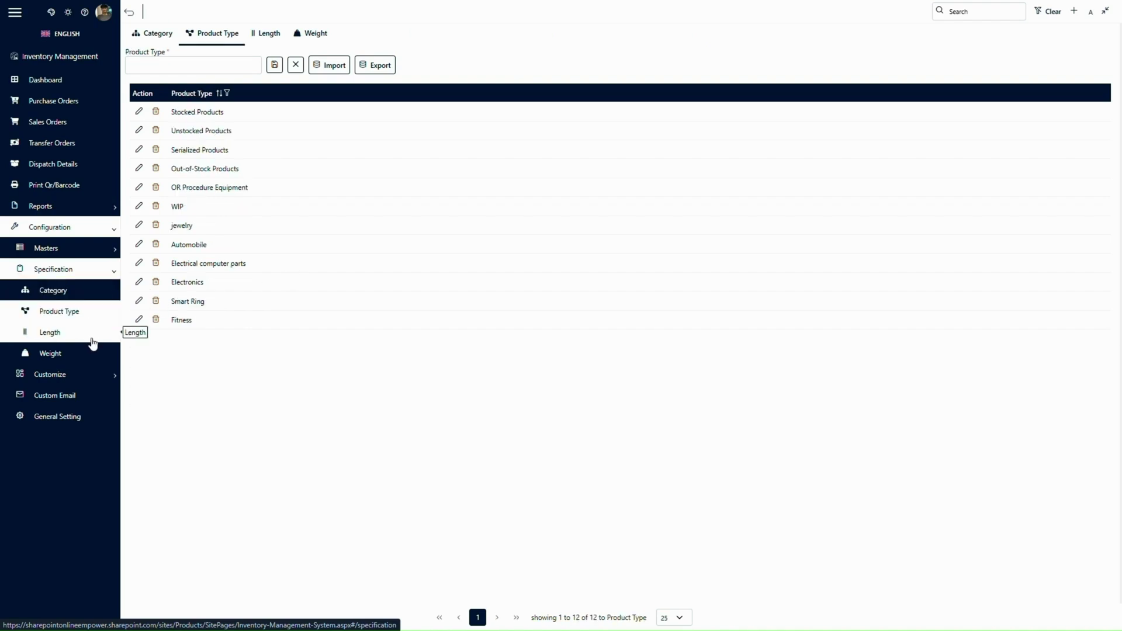
{"action": "left_click", "coordinate": [92, 340]}
{"action": "left_click", "coordinate": [97, 357]}
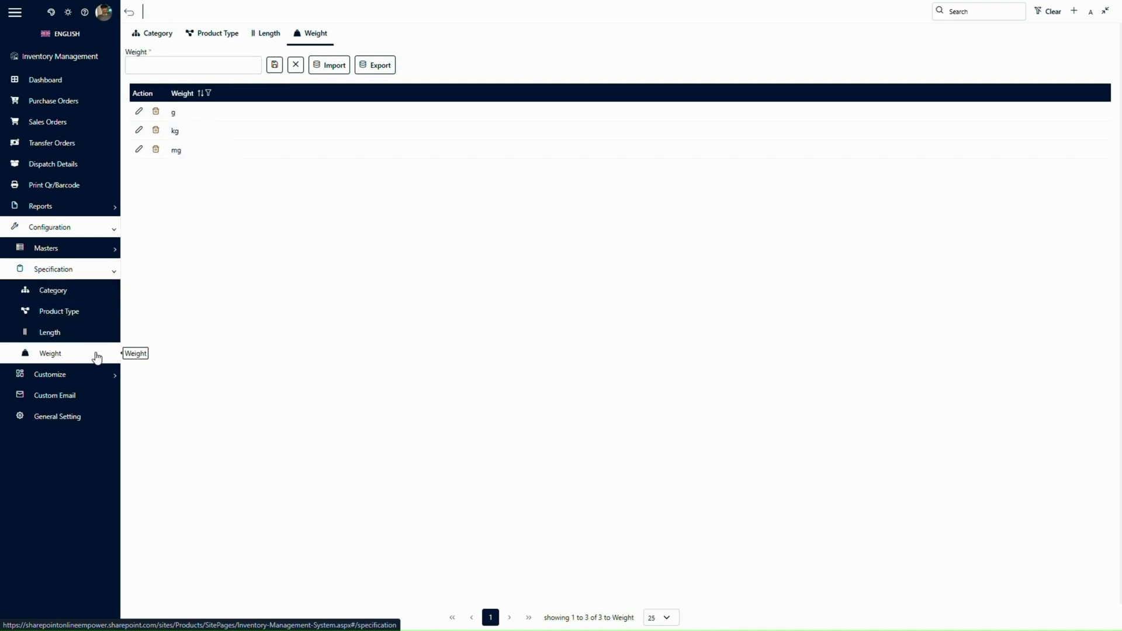
Open the Custom Section list, examine the Form Type choices for a new section, and leave without saving.
{"action": "left_click", "coordinate": [94, 272]}
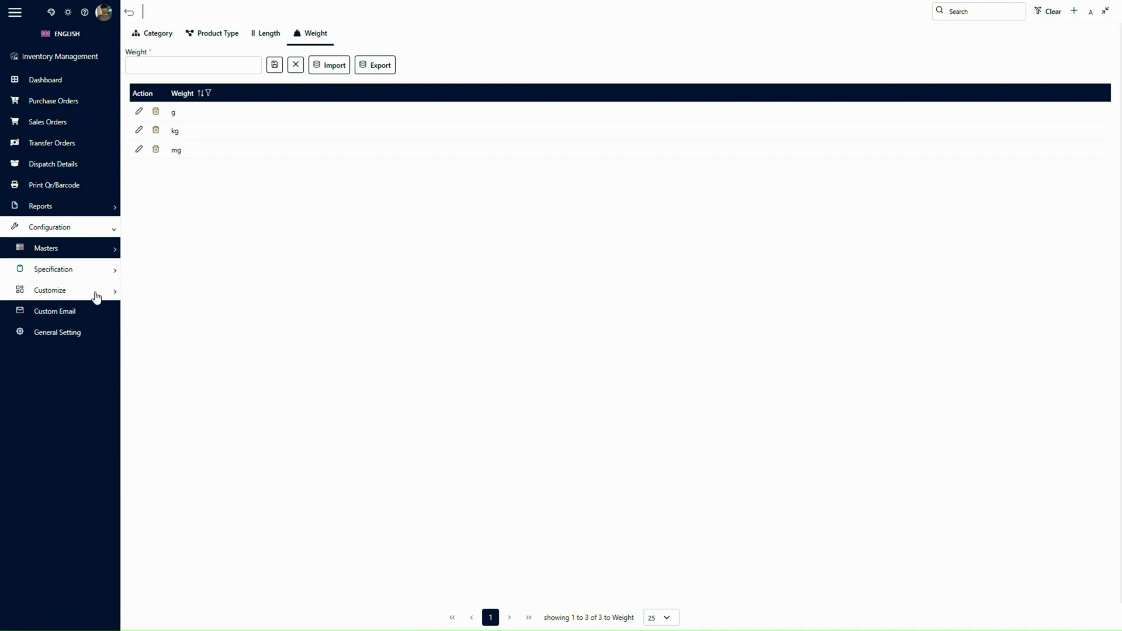
{"action": "left_click", "coordinate": [95, 292]}
{"action": "left_click", "coordinate": [95, 314]}
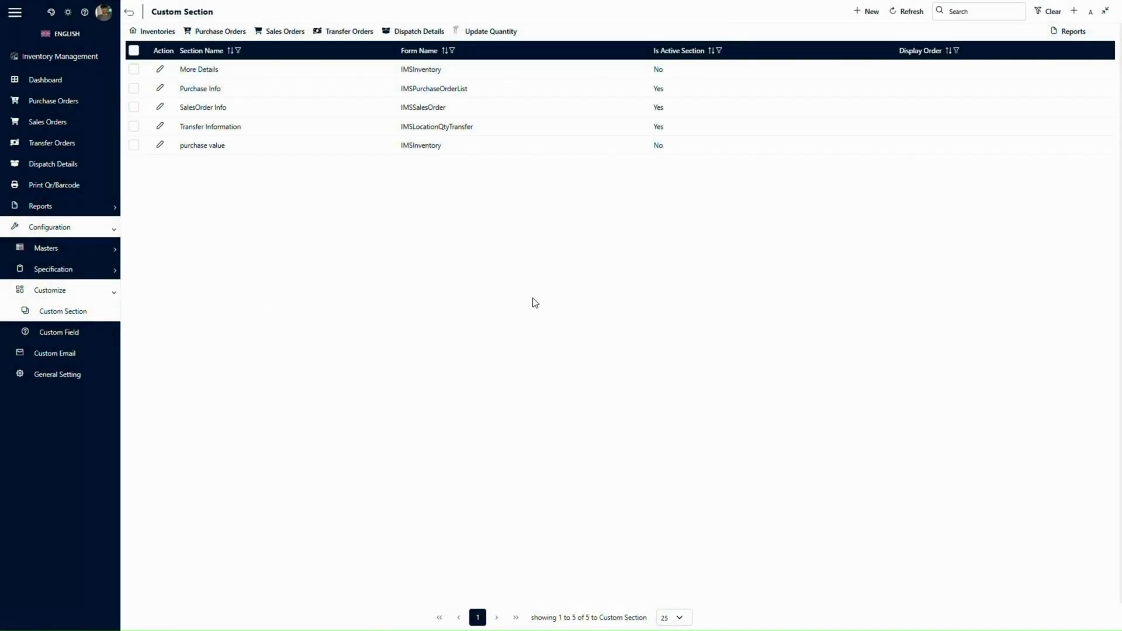
{"action": "left_click", "coordinate": [867, 11]}
{"action": "left_click", "coordinate": [553, 257]}
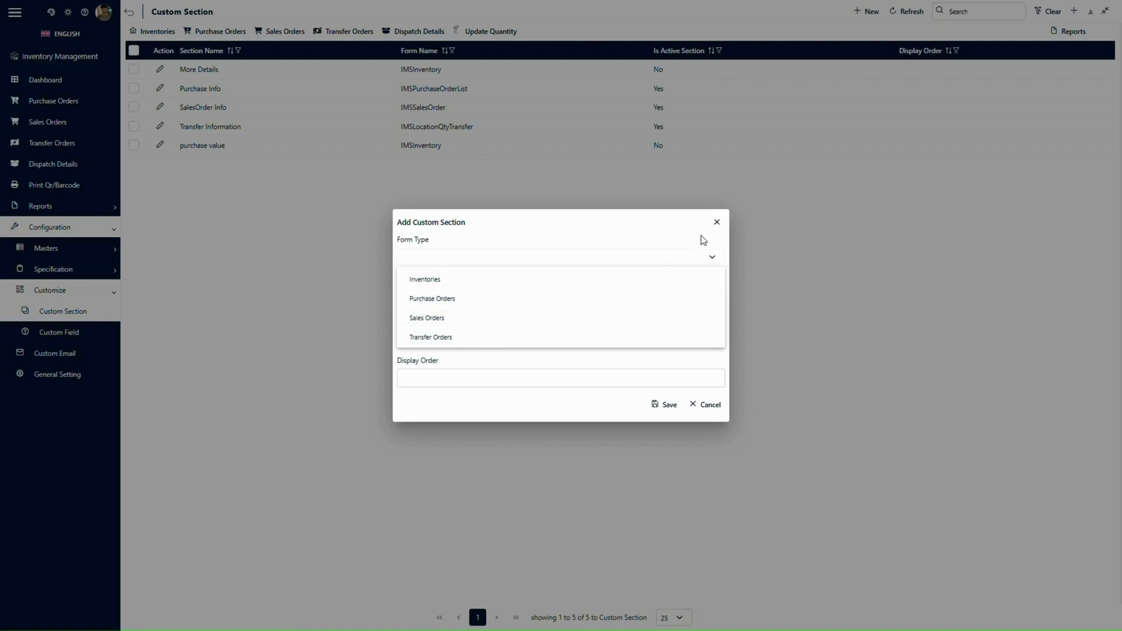
{"action": "left_click", "coordinate": [717, 224]}
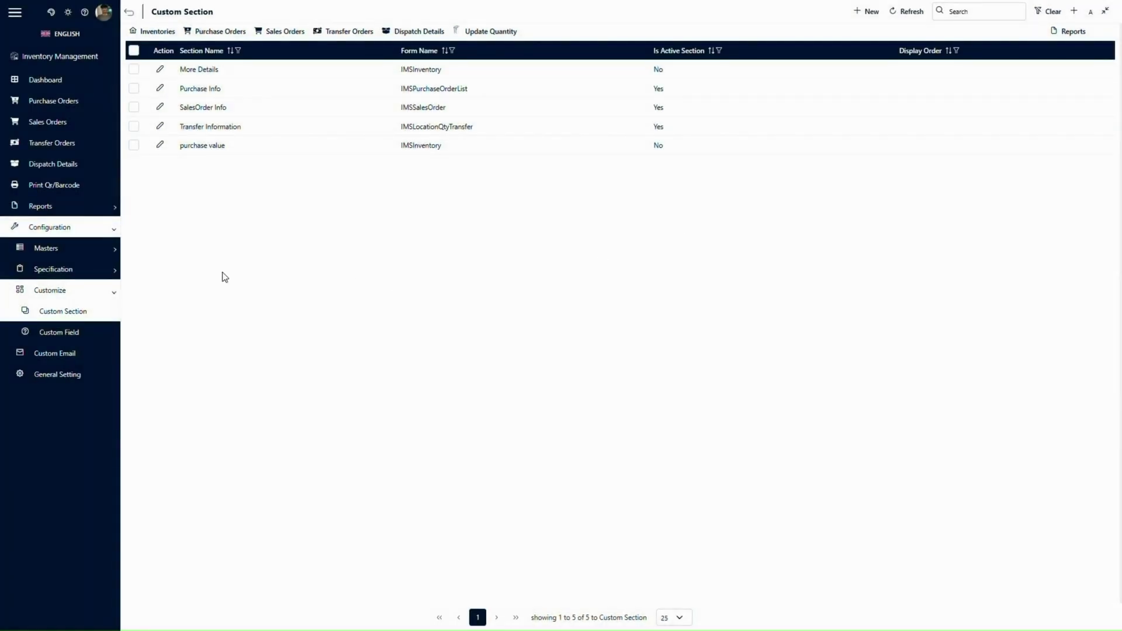
Start a new custom field for the SalesOrder Info section and examine the Field Type, Is Required and Is Active choices.
{"action": "left_click", "coordinate": [88, 339]}
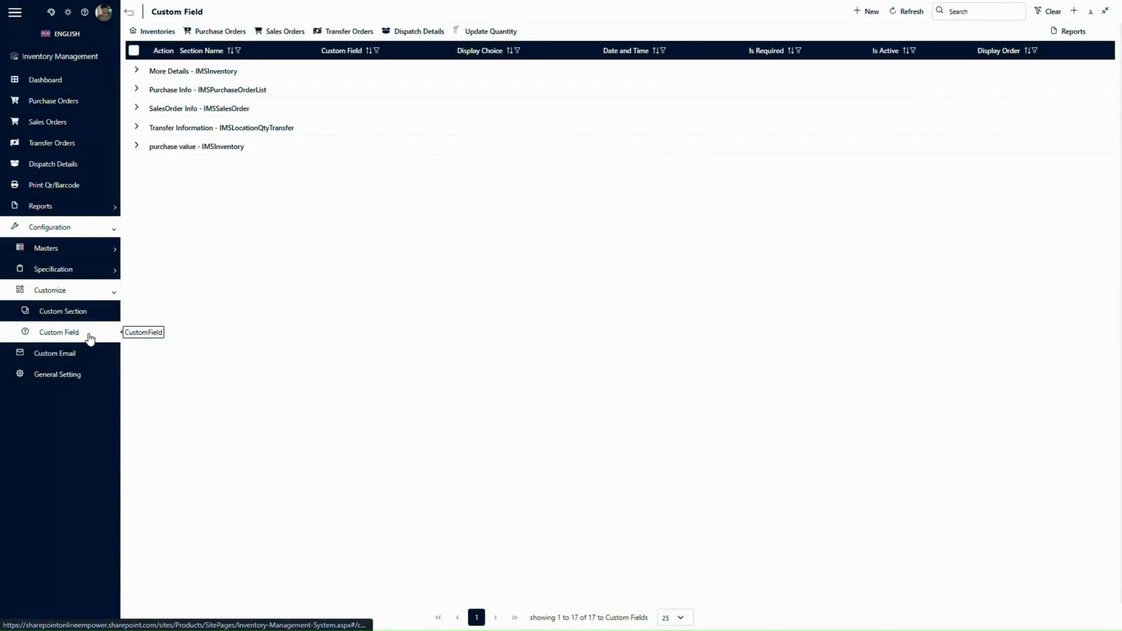
{"action": "left_click", "coordinate": [866, 11]}
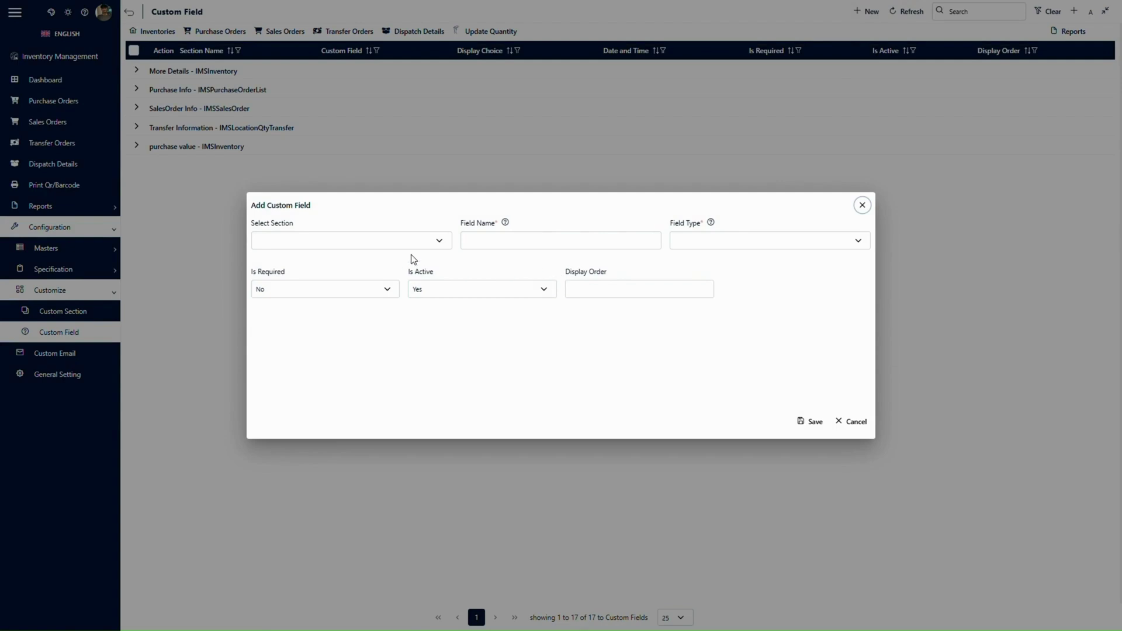
{"action": "left_click", "coordinate": [404, 242]}
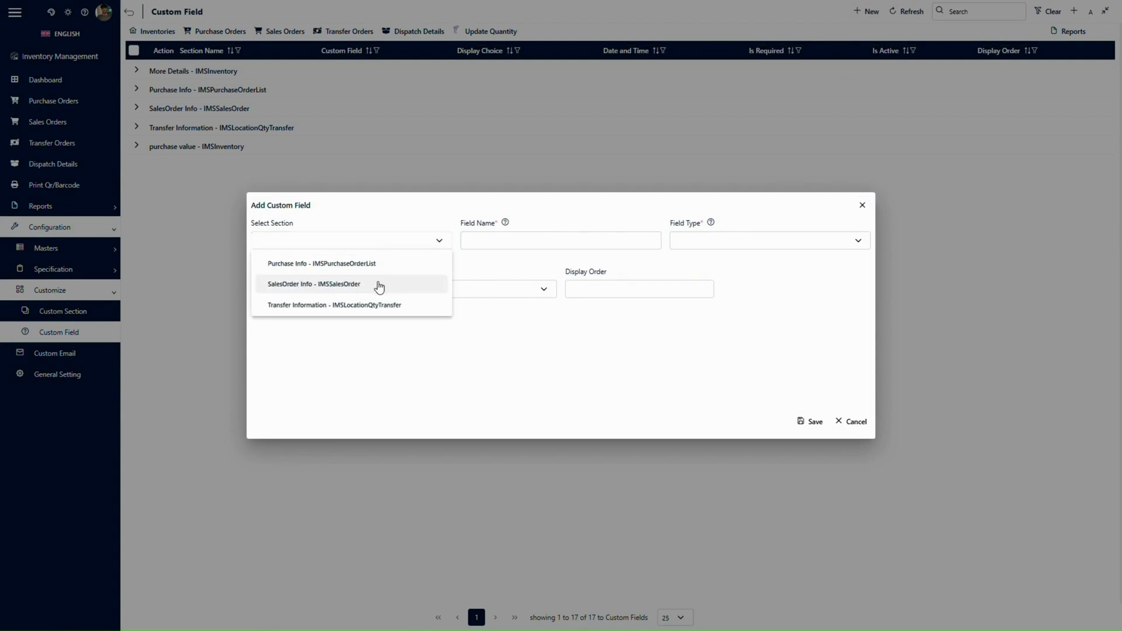
{"action": "left_click", "coordinate": [379, 286]}
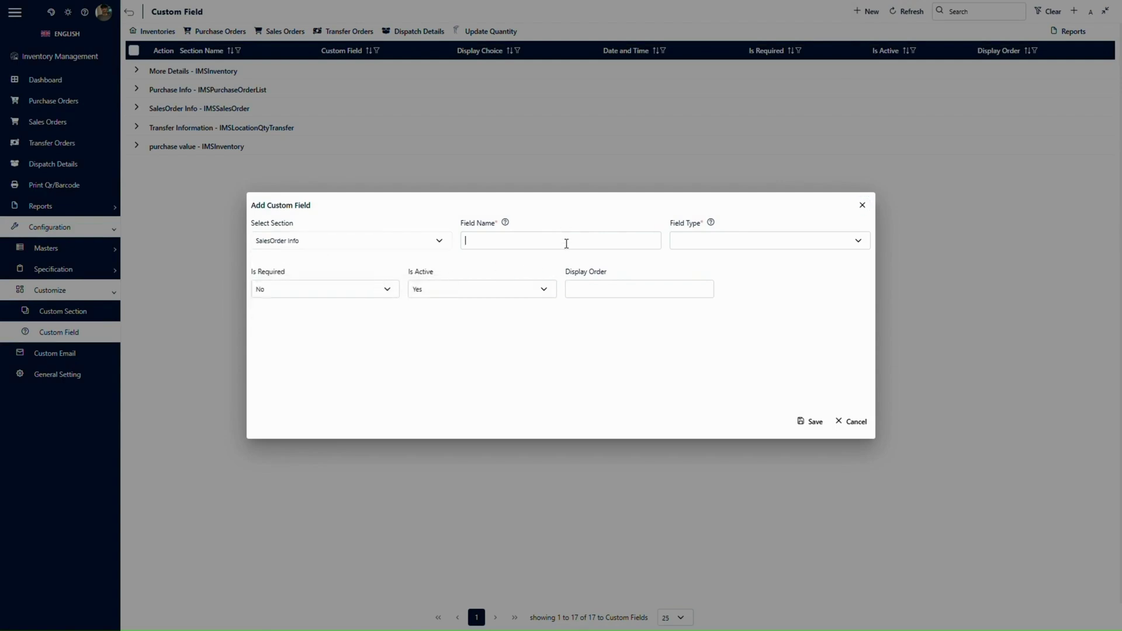
{"action": "left_click", "coordinate": [707, 240]}
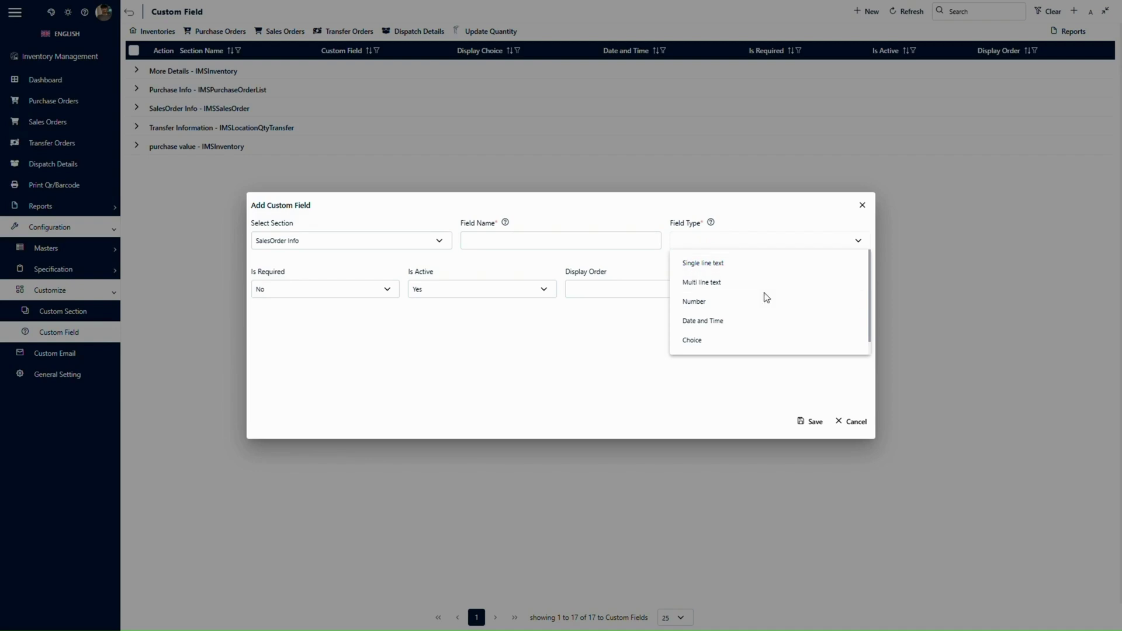
{"action": "scroll", "coordinate": [774, 327], "scroll_direction": "down", "scroll_amount": 1}
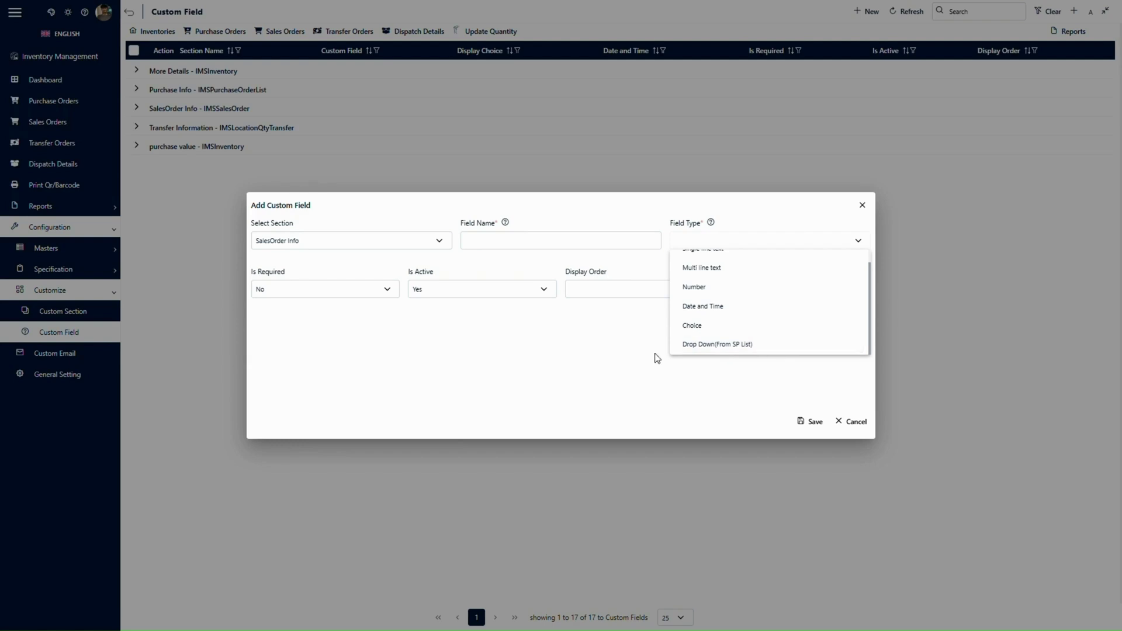
{"action": "left_click", "coordinate": [374, 381]}
{"action": "left_click", "coordinate": [321, 290]}
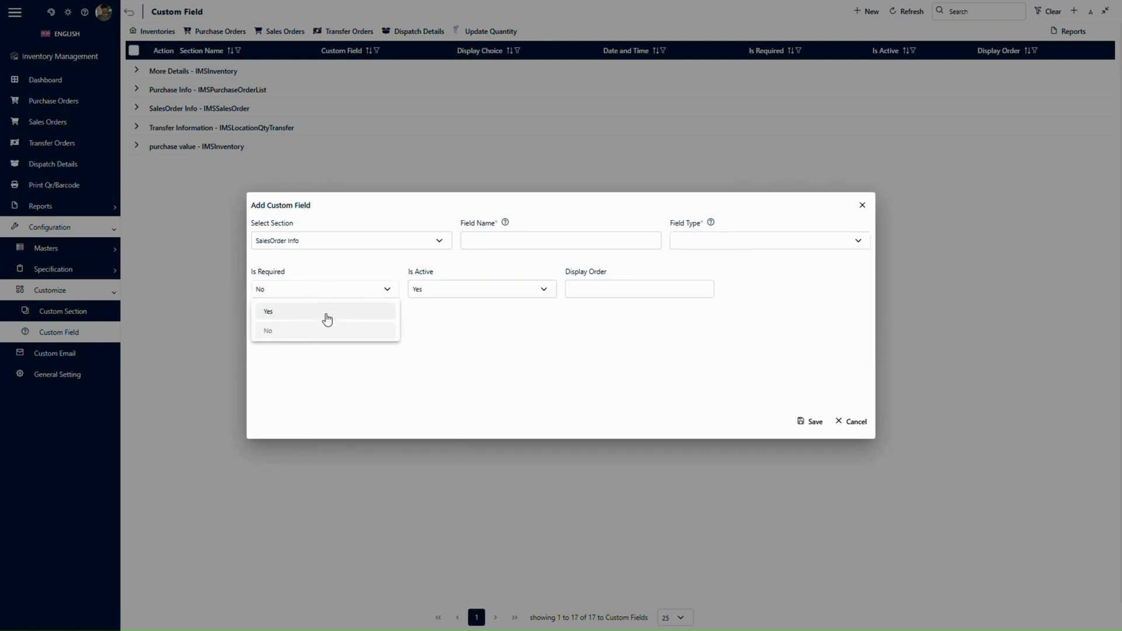
{"action": "left_click", "coordinate": [450, 294]}
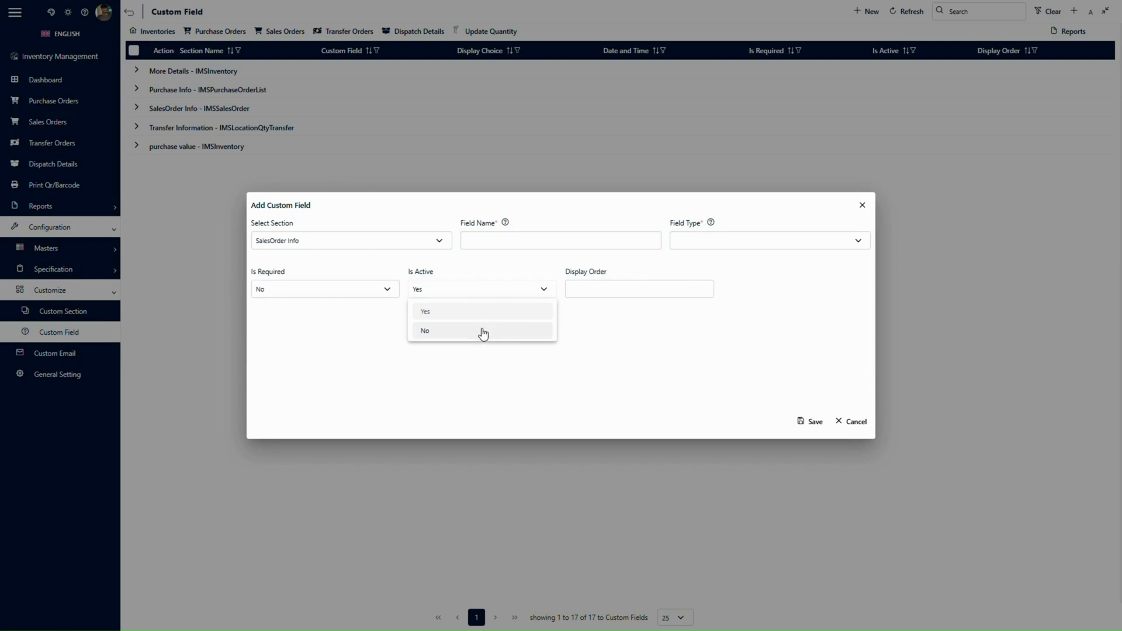
{"action": "left_click", "coordinate": [591, 343]}
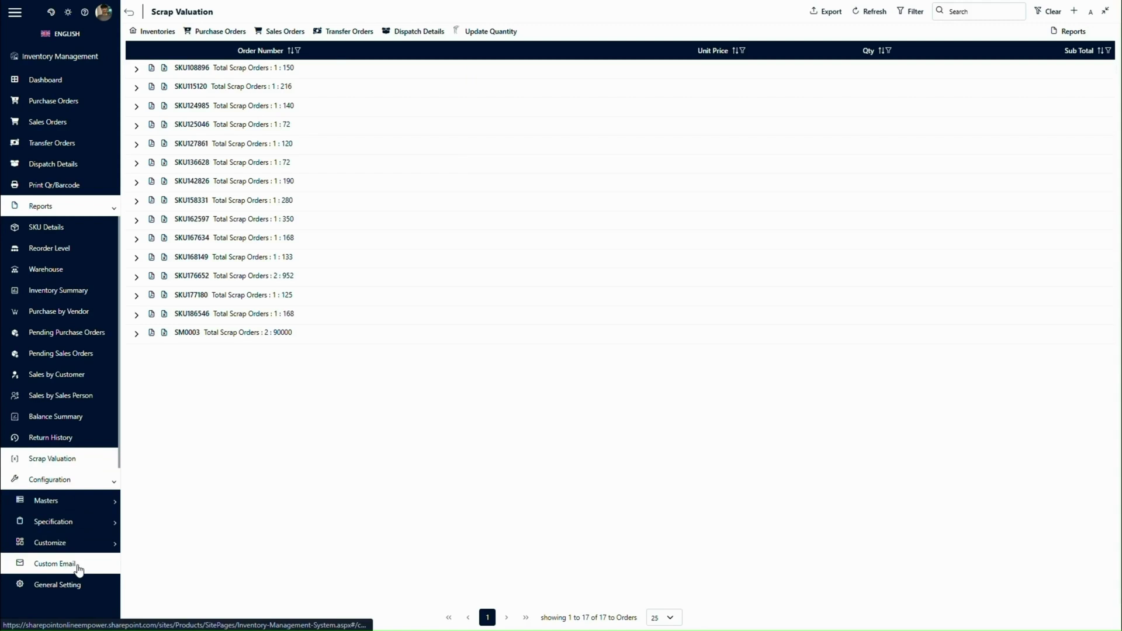
Open the Custom Email configuration and read through the Open Purchase Order email body.
{"action": "left_click", "coordinate": [77, 563]}
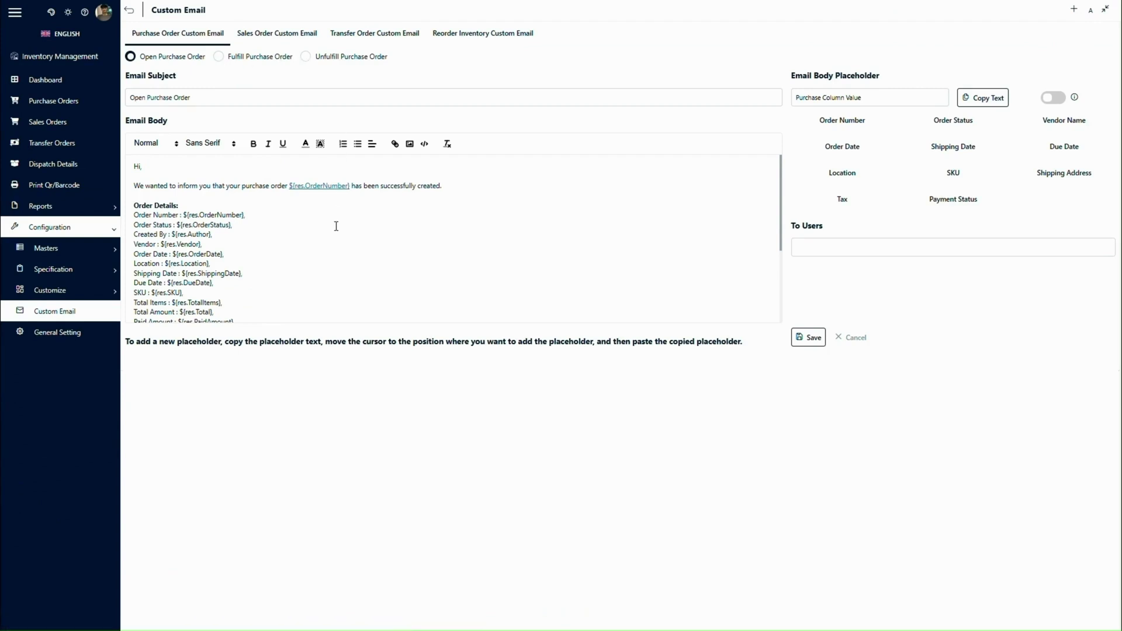
{"action": "scroll", "coordinate": [248, 221], "scroll_direction": "down", "scroll_amount": 2}
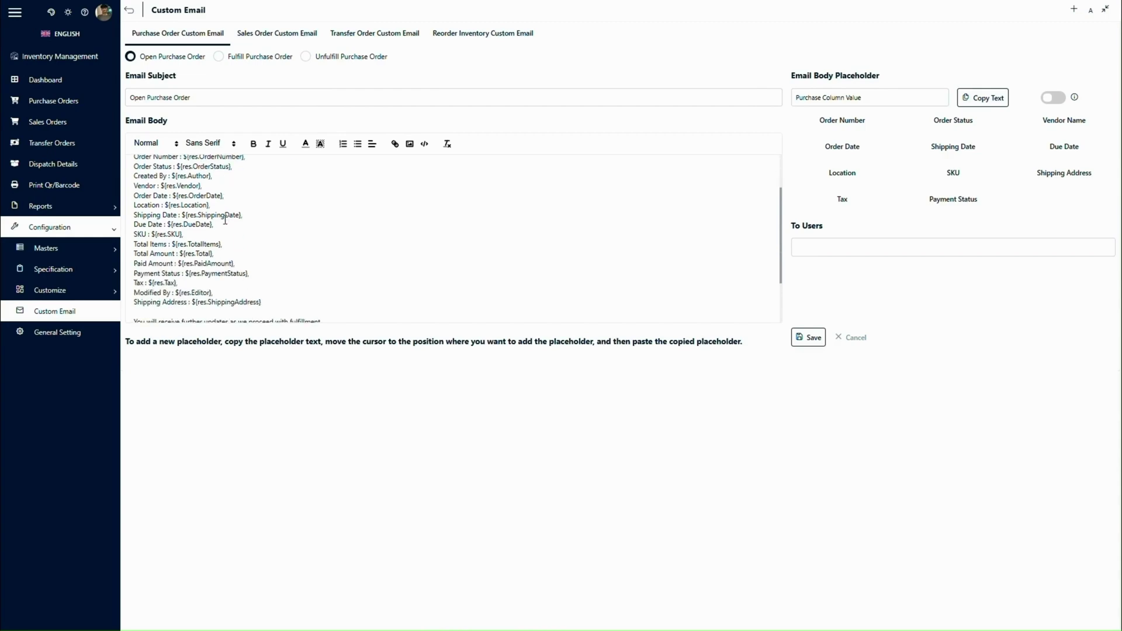
{"action": "scroll", "coordinate": [149, 193], "scroll_direction": "up", "scroll_amount": 2}
{"action": "left_click_drag", "start_coordinate": [134, 186], "coordinate": [363, 387]}
{"action": "left_click", "coordinate": [352, 244]}
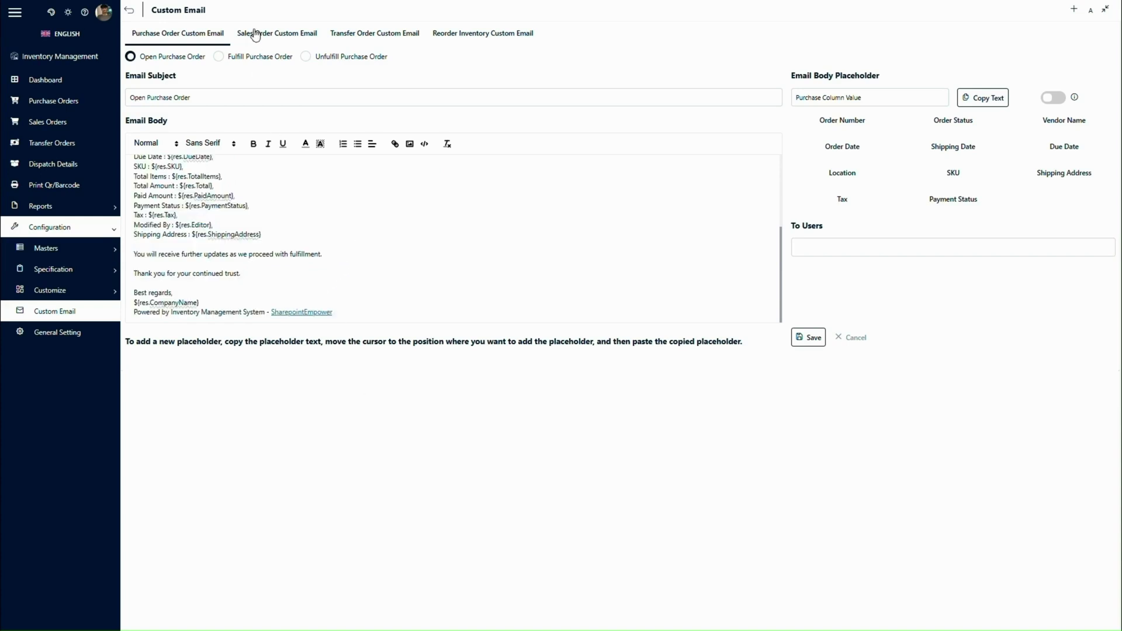
View the custom email templates for sales orders, transferred and not transferred orders, and reorder inventory.
{"action": "left_click", "coordinate": [302, 34]}
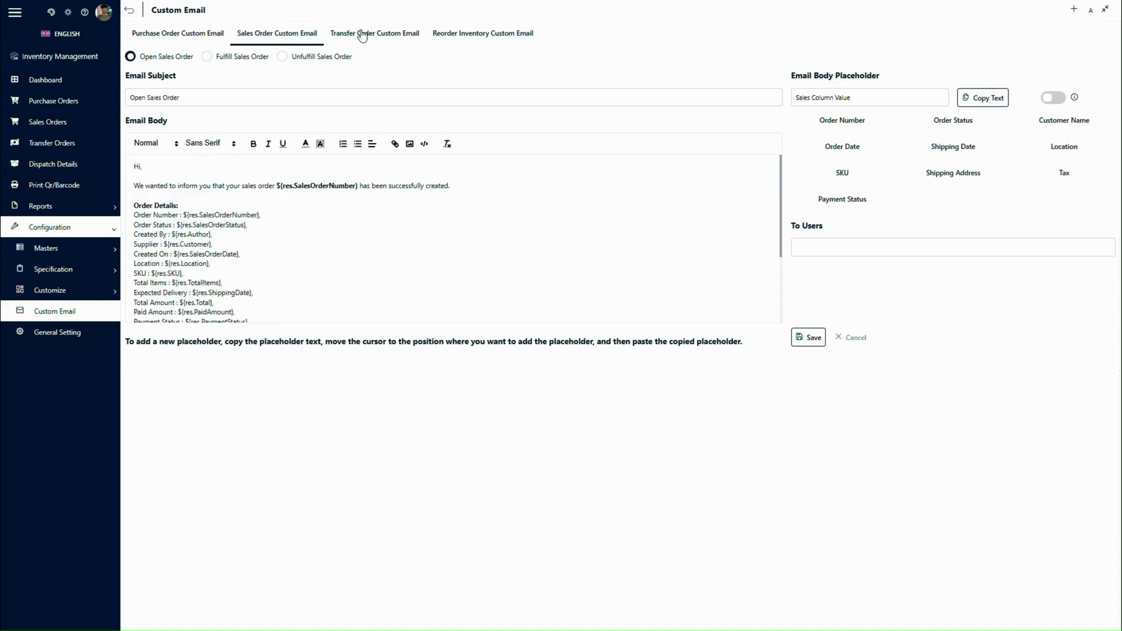
{"action": "left_click", "coordinate": [361, 35]}
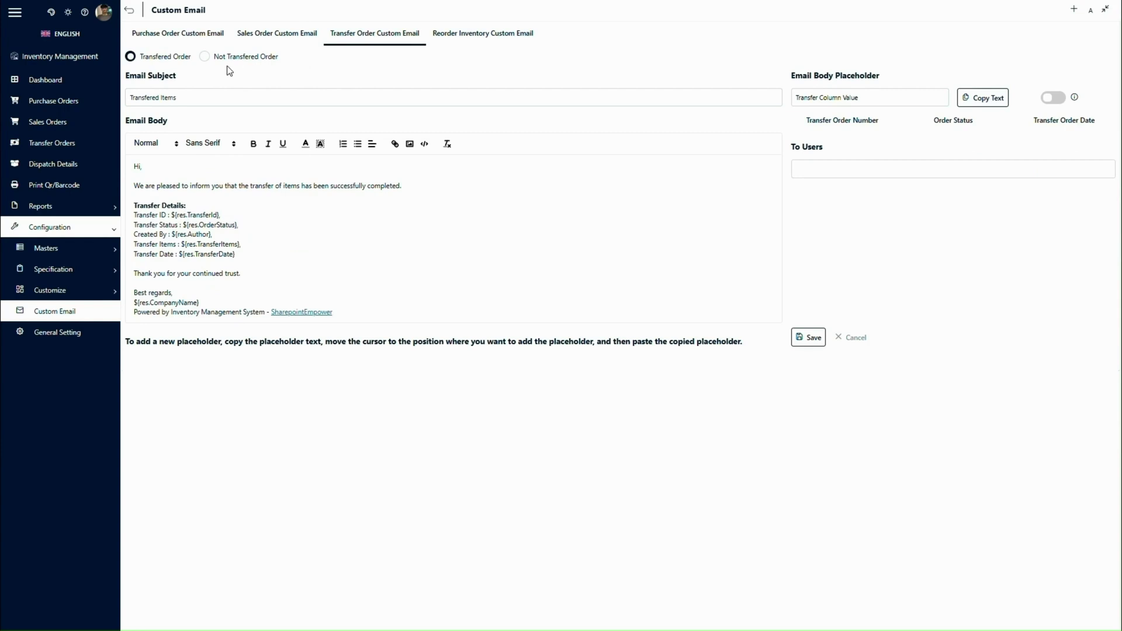
{"action": "left_click", "coordinate": [204, 57]}
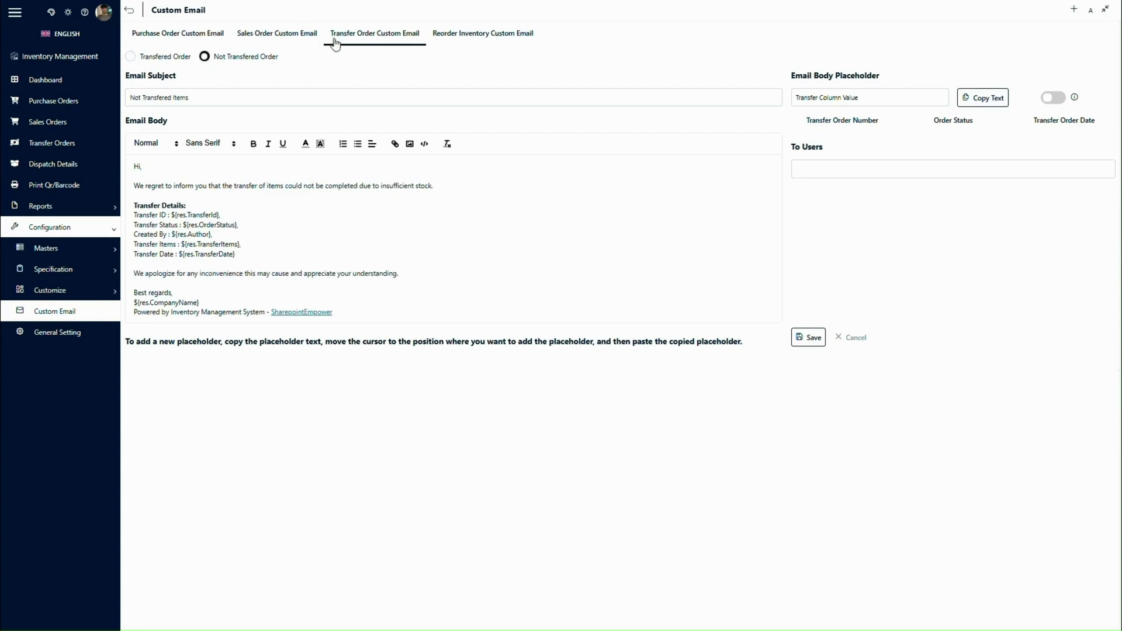
{"action": "left_click", "coordinate": [450, 35]}
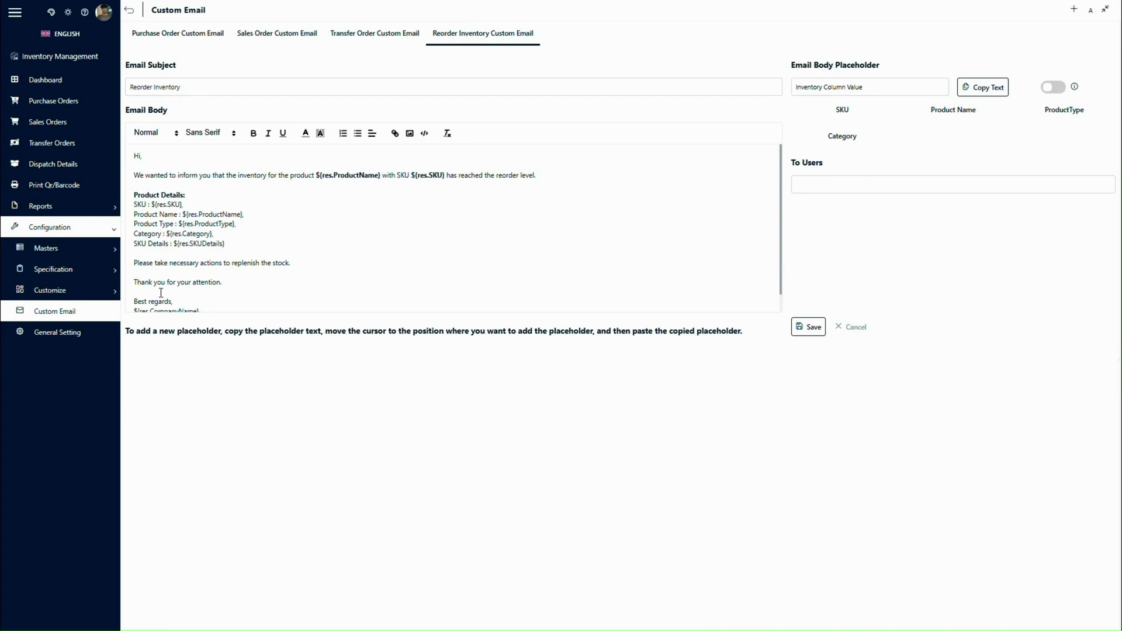
Open the General Setting configuration, examine the Date Format and System Font choices, and view the Company Information.
{"action": "left_click", "coordinate": [64, 334]}
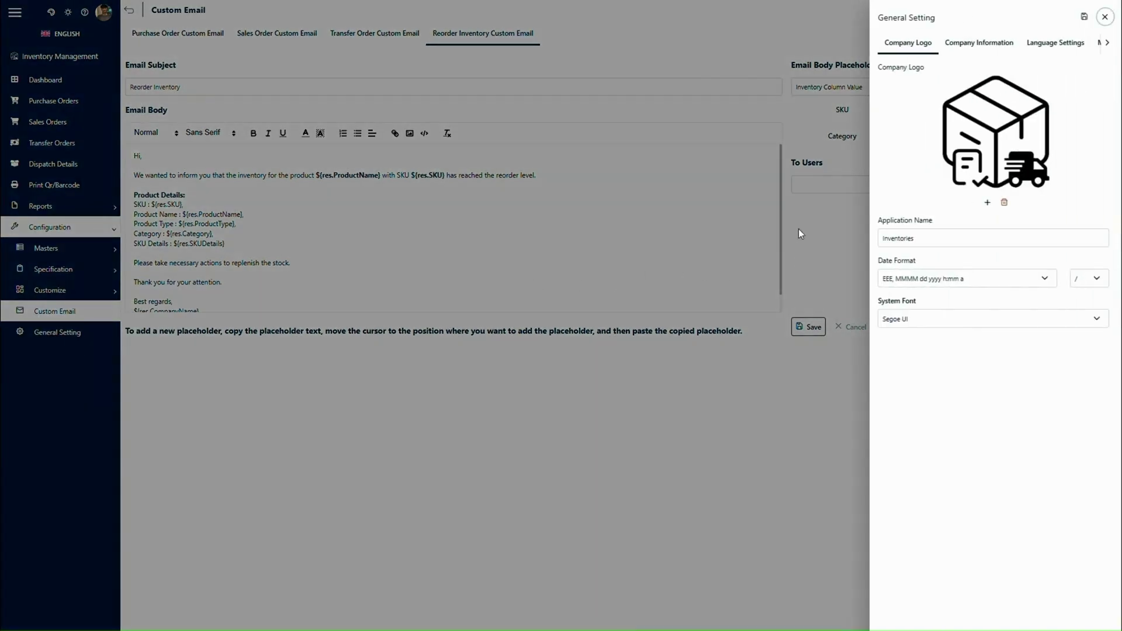
{"action": "mouse_move", "coordinate": [1018, 140]}
{"action": "left_click", "coordinate": [967, 280]}
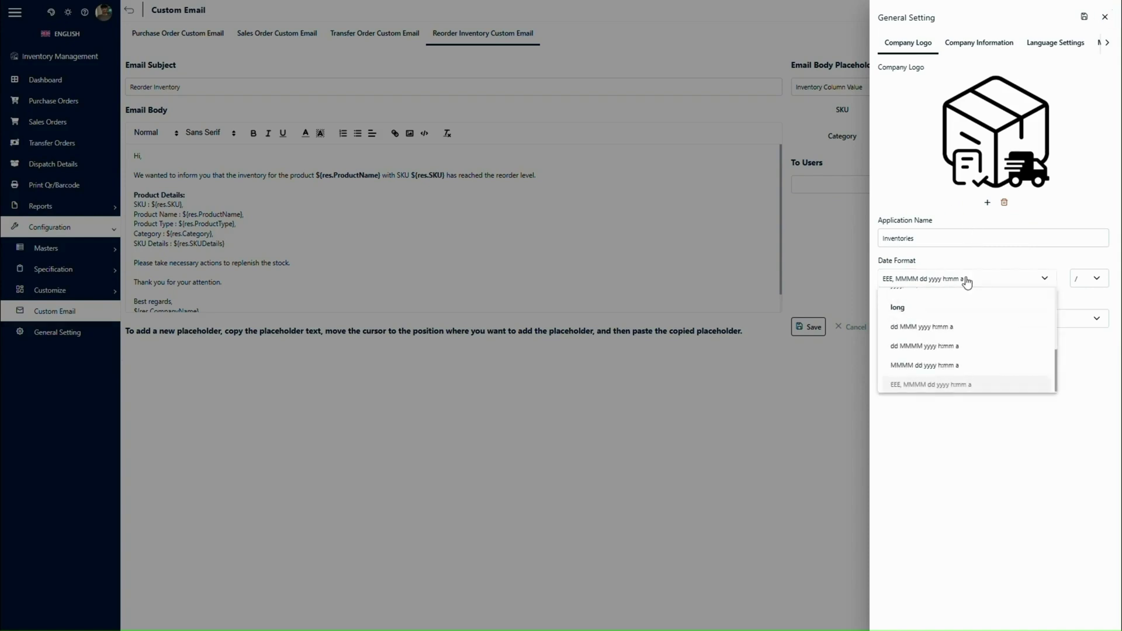
{"action": "left_click", "coordinate": [966, 279]}
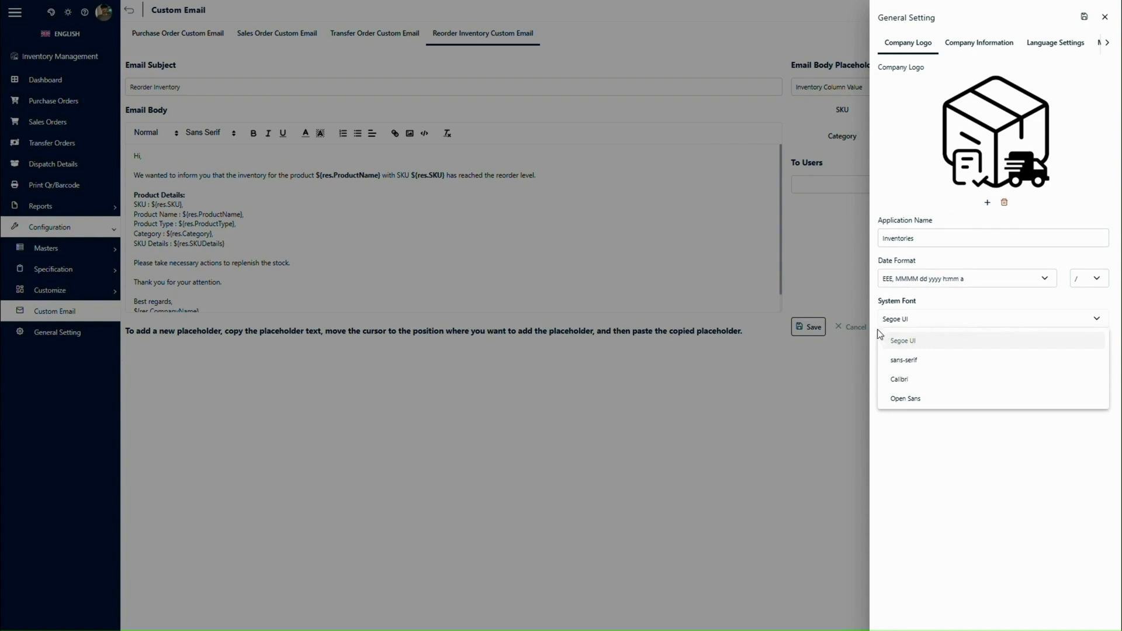
{"action": "left_click", "coordinate": [972, 322]}
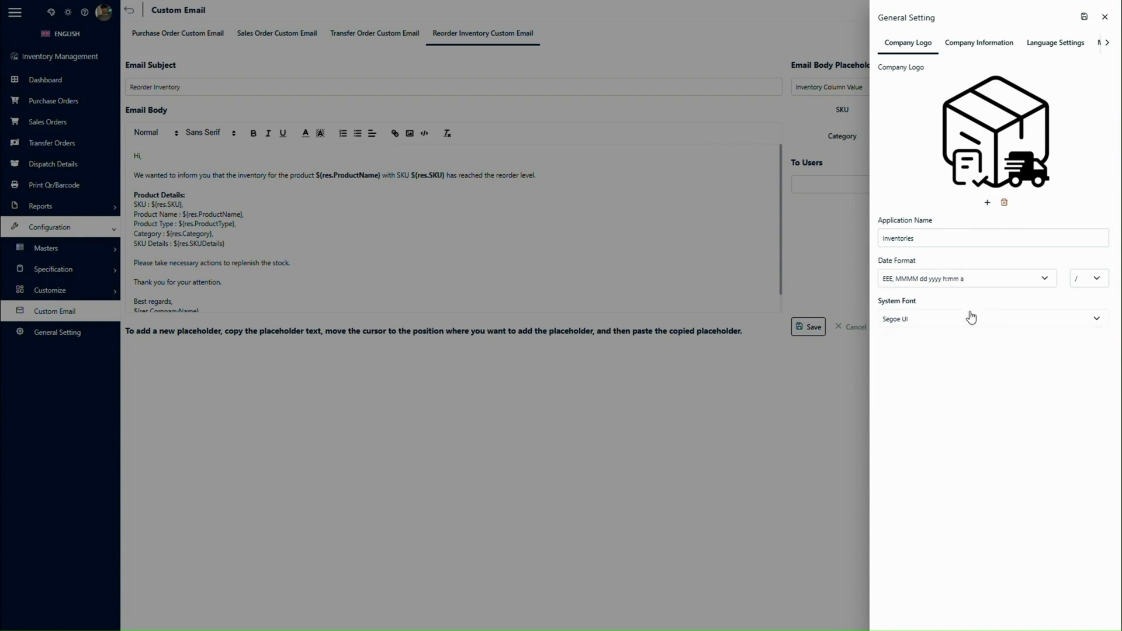
{"action": "left_click", "coordinate": [966, 45]}
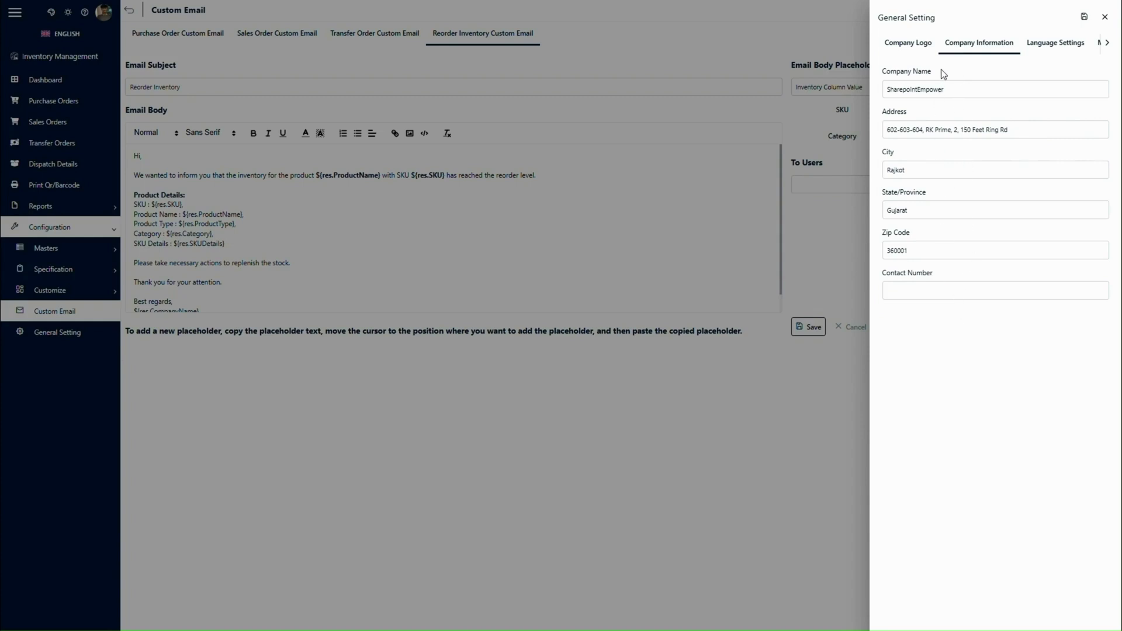
Examine the Default Language choices in the Language Settings and the CC Users field in Manage Alerts.
{"action": "left_click", "coordinate": [1043, 54]}
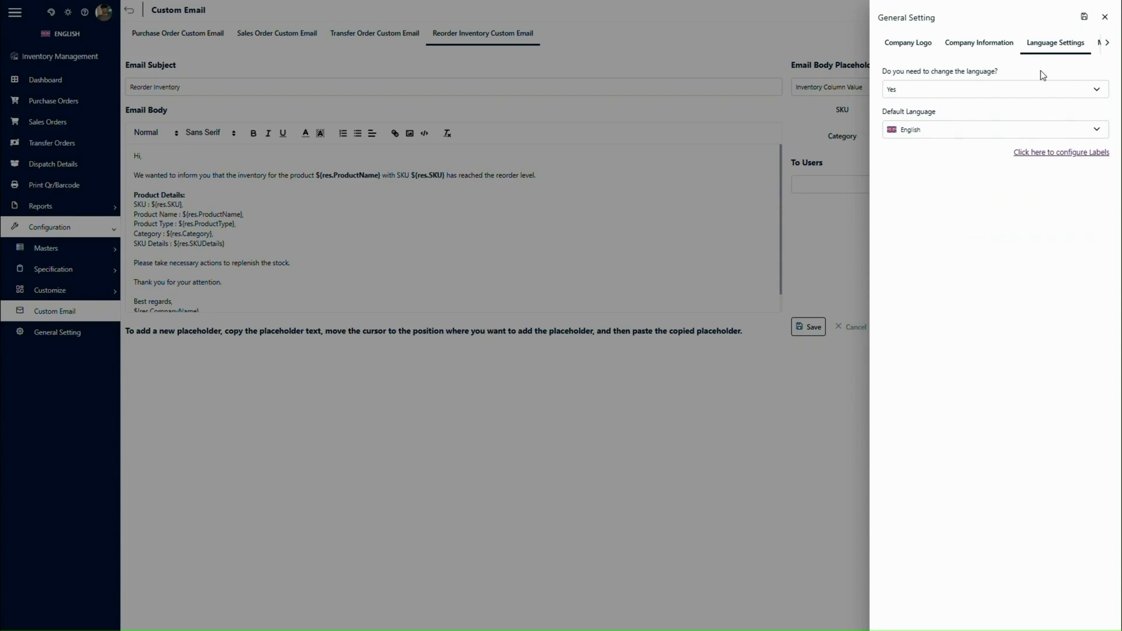
{"action": "left_click", "coordinate": [971, 133]}
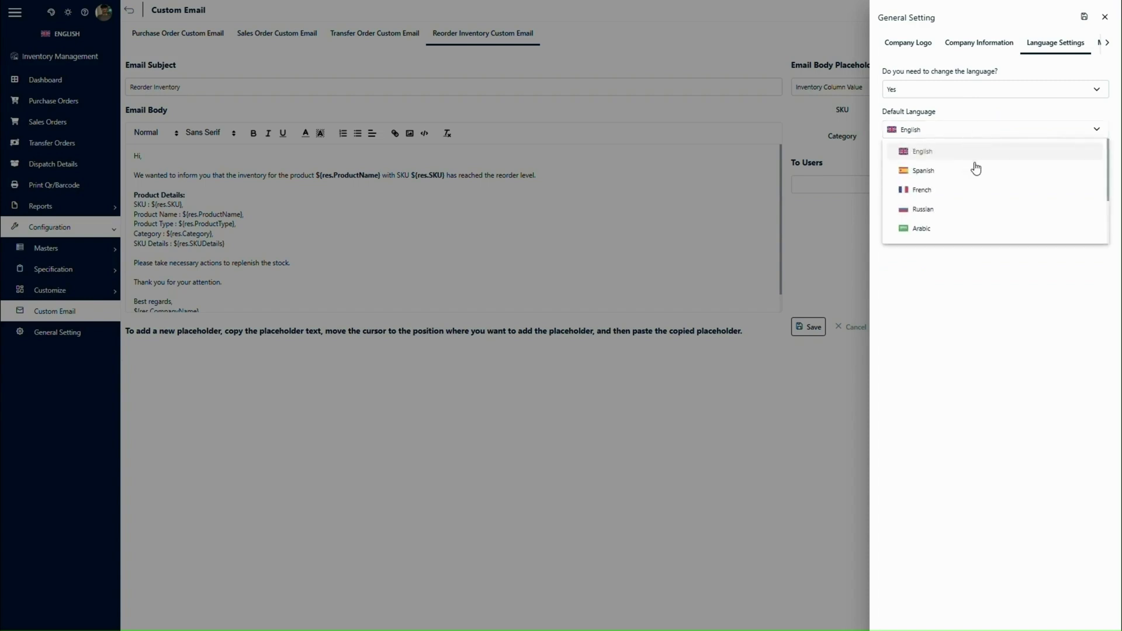
{"action": "scroll", "coordinate": [996, 212], "scroll_direction": "down", "scroll_amount": 3}
{"action": "scroll", "coordinate": [992, 228], "scroll_direction": "up", "scroll_amount": 3}
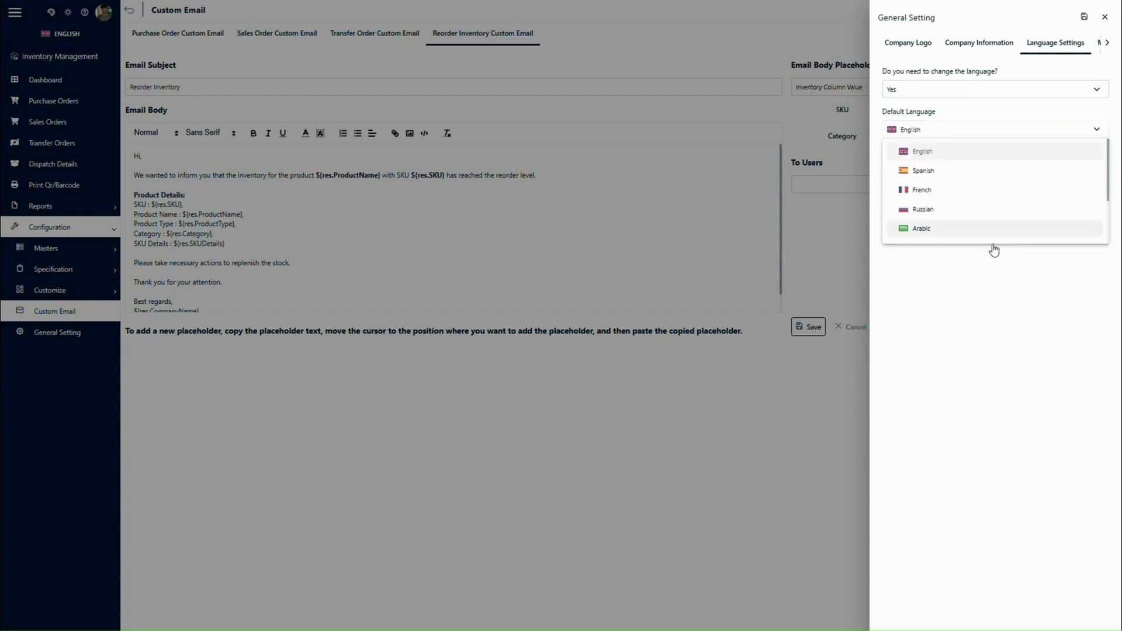
{"action": "left_click", "coordinate": [994, 278]}
{"action": "left_click", "coordinate": [1016, 52]}
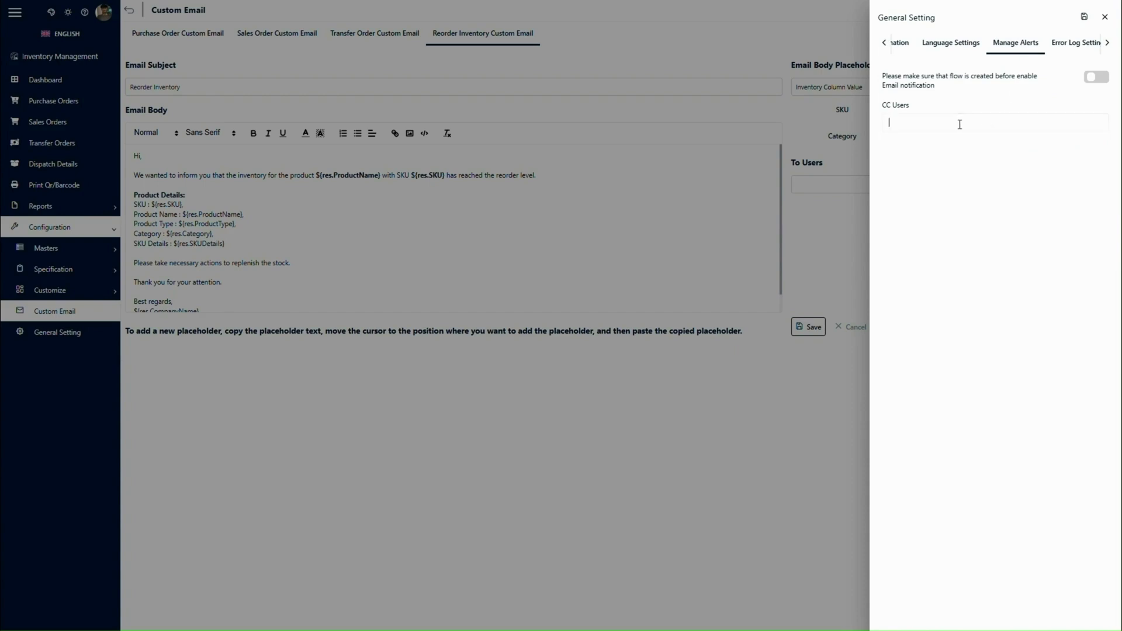
{"action": "left_click", "coordinate": [907, 123]}
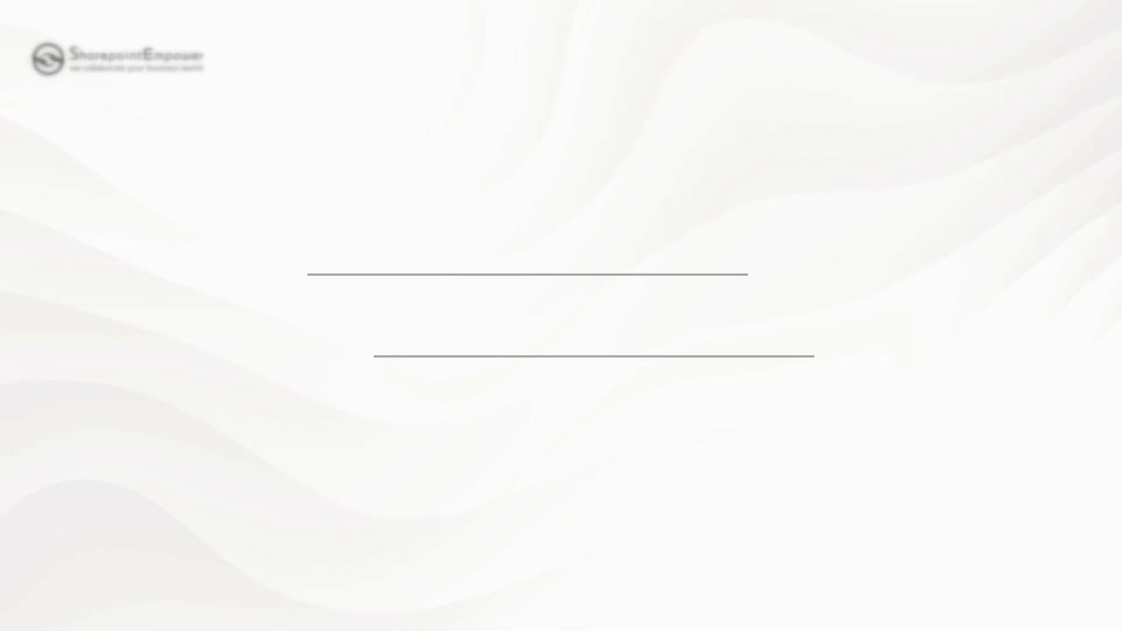